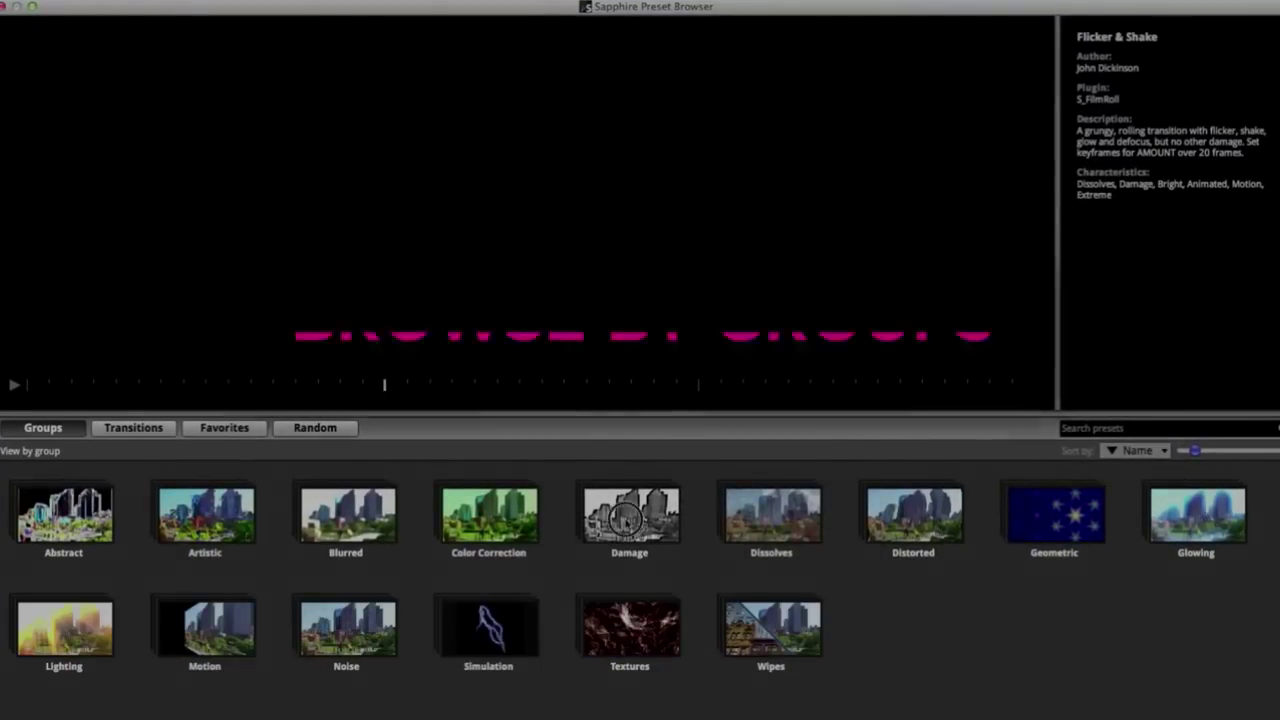
Open the Damage group of transition presets and preview the Blurred Motion preset.
{"action": "left_click", "coordinate": [603, 541]}
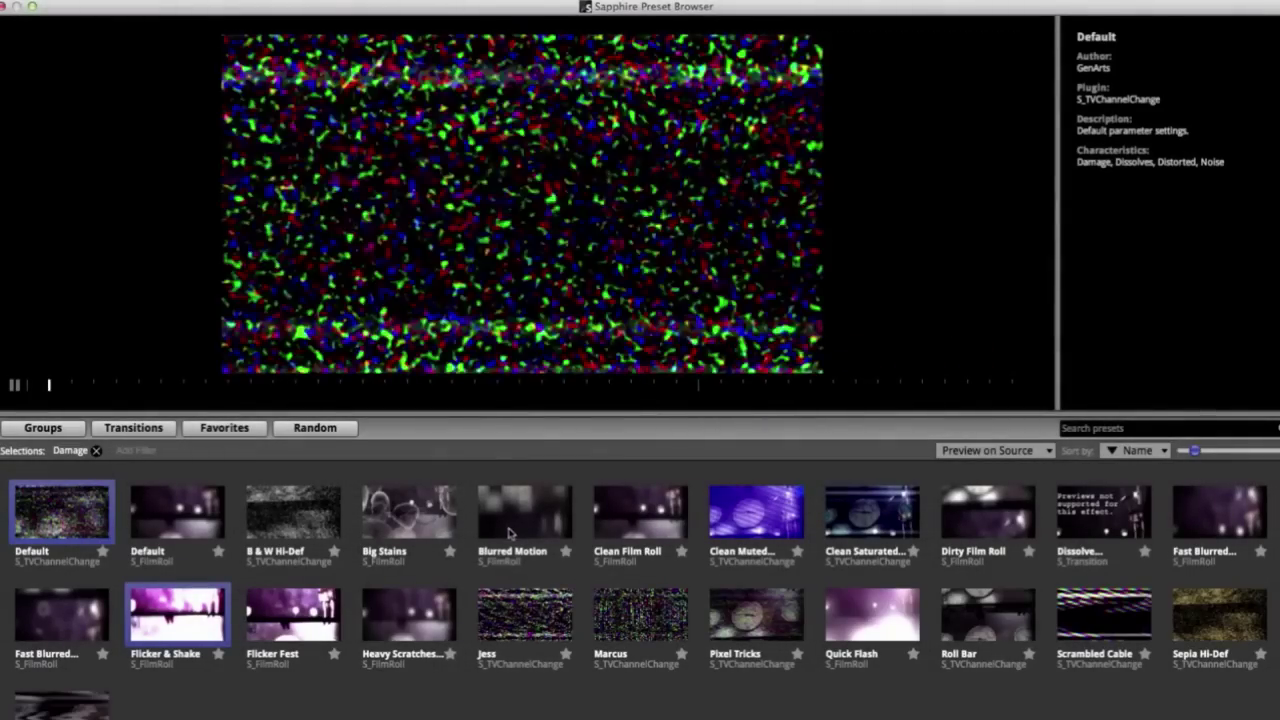
{"action": "left_click", "coordinate": [510, 533]}
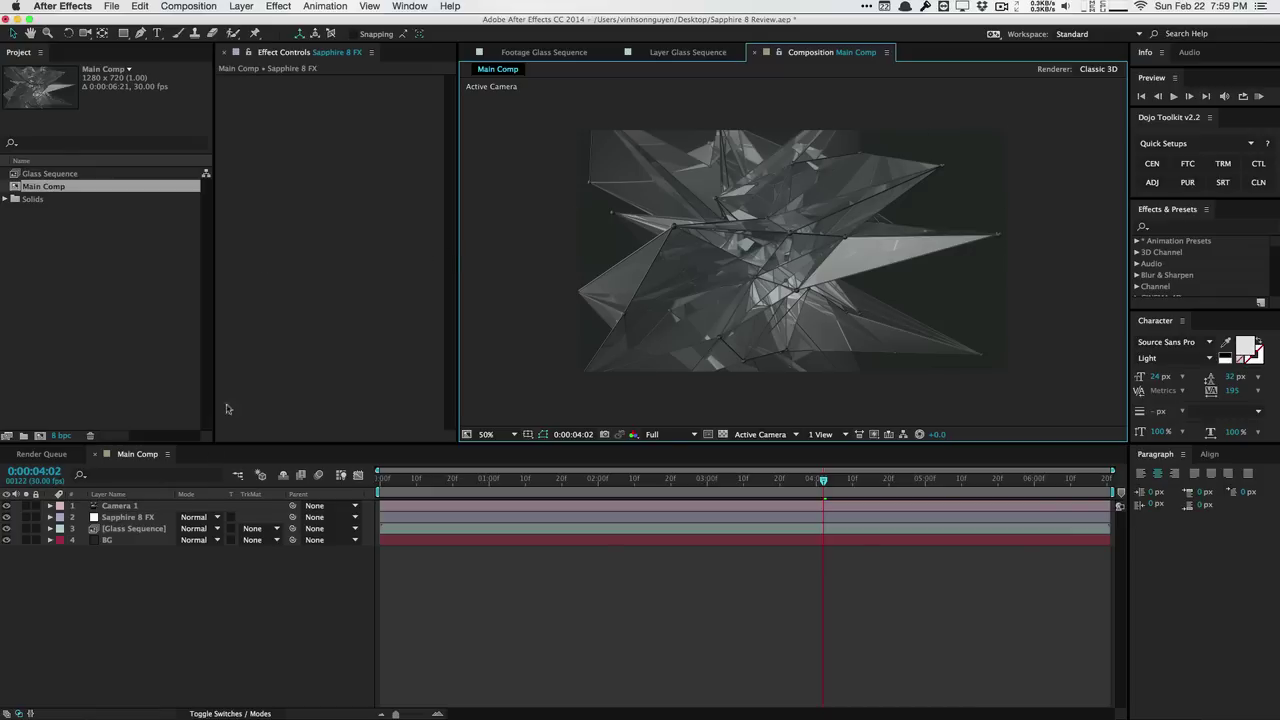
Select the Sapphire 8 FX layer and look through the Sapphire and Universe effect categories.
{"action": "left_click", "coordinate": [157, 518]}
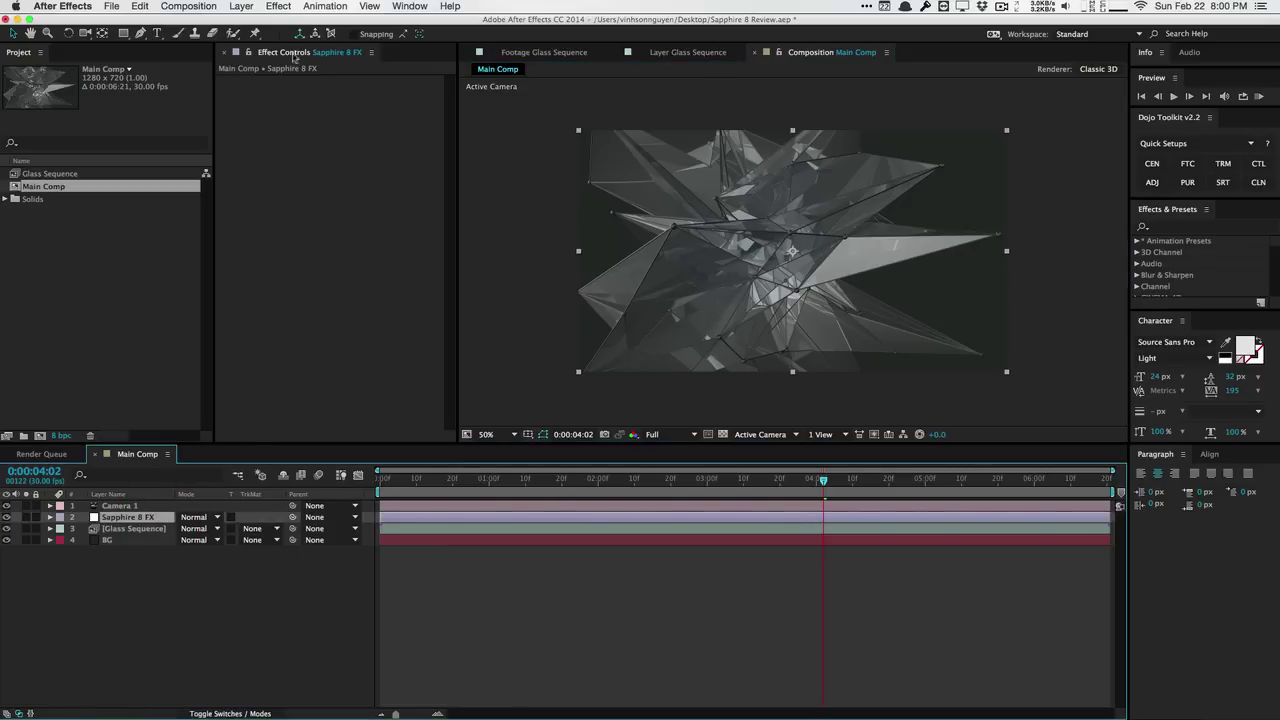
{"action": "left_click", "coordinate": [284, 6]}
{"action": "scroll", "coordinate": [318, 278], "scroll_direction": "down", "scroll_amount": 5}
{"action": "scroll", "coordinate": [318, 278], "scroll_direction": "up", "scroll_amount": 1}
{"action": "scroll", "coordinate": [318, 278], "scroll_direction": "down", "scroll_amount": 1}
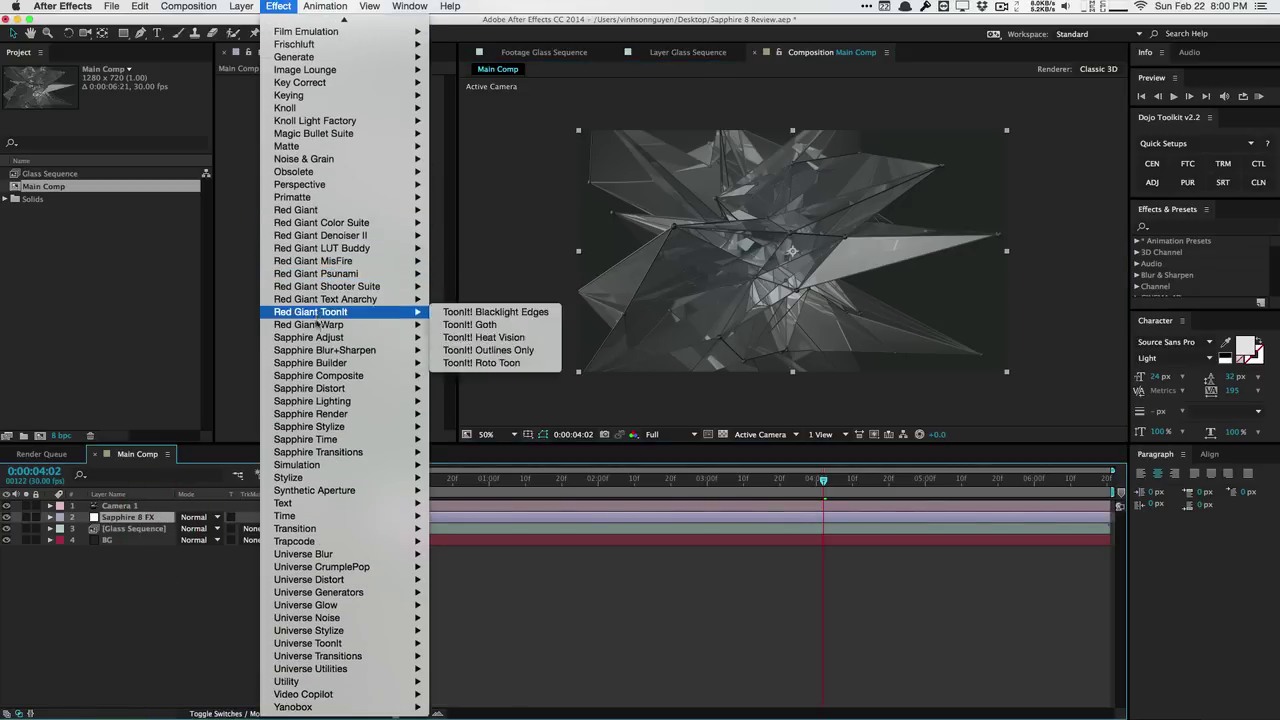
{"action": "mouse_move", "coordinate": [317, 341]}
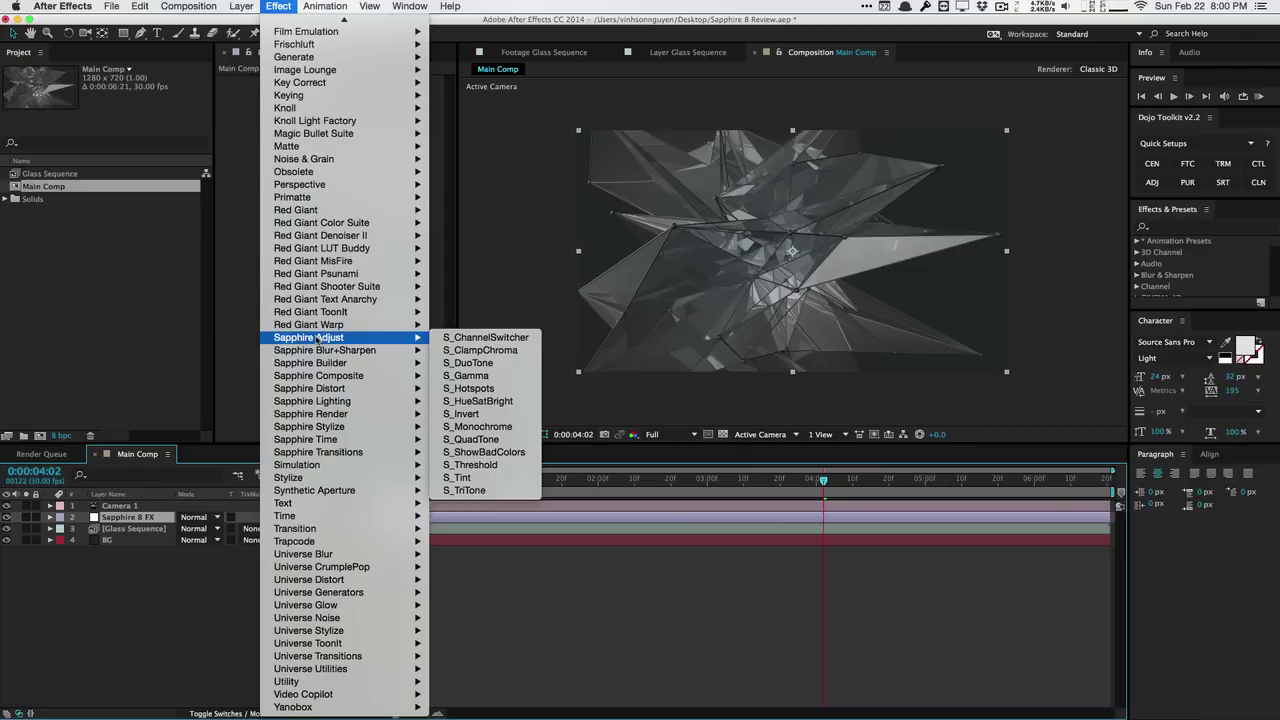
{"action": "mouse_move", "coordinate": [316, 547]}
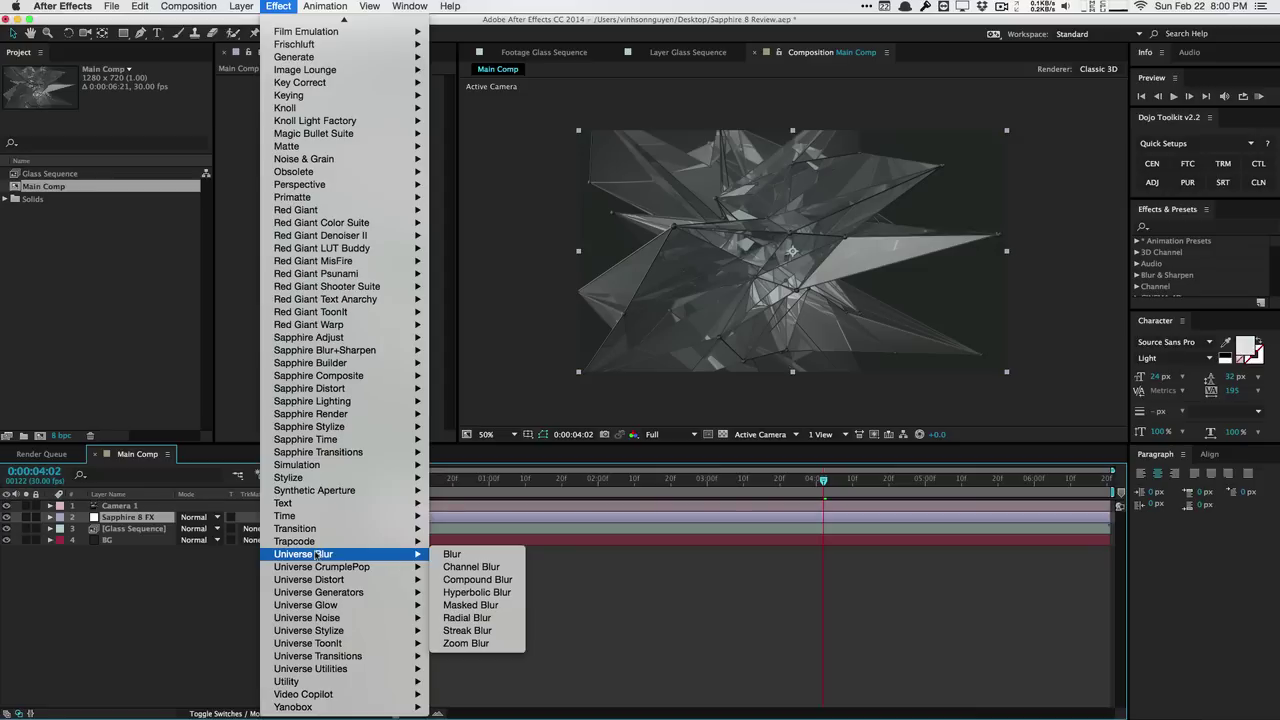
{"action": "mouse_move", "coordinate": [318, 605]}
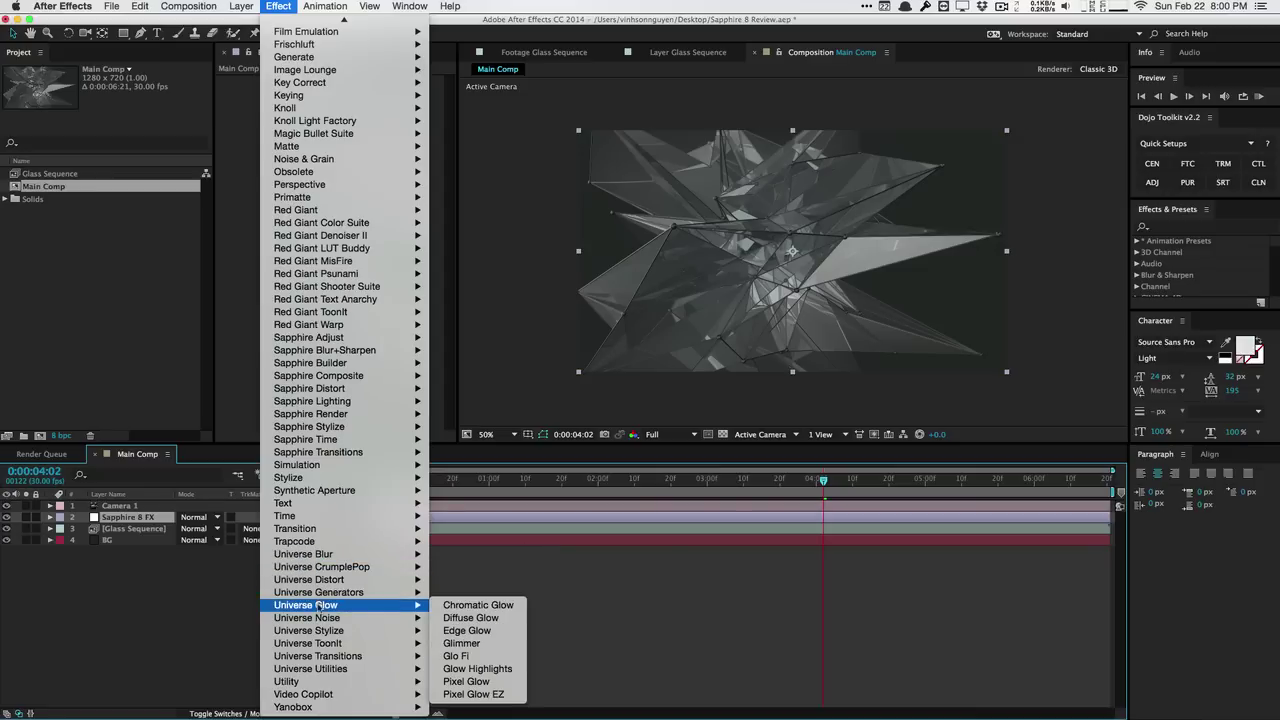
{"action": "mouse_move", "coordinate": [318, 631]}
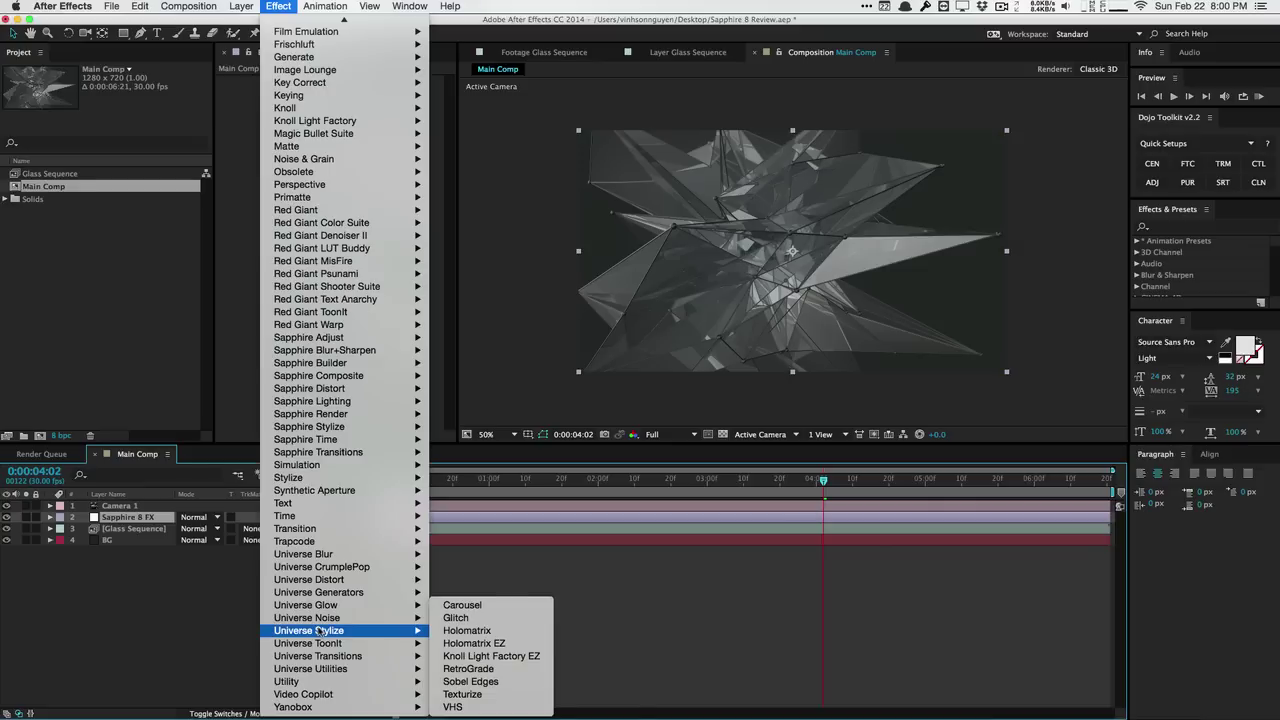
{"action": "mouse_move", "coordinate": [320, 668]}
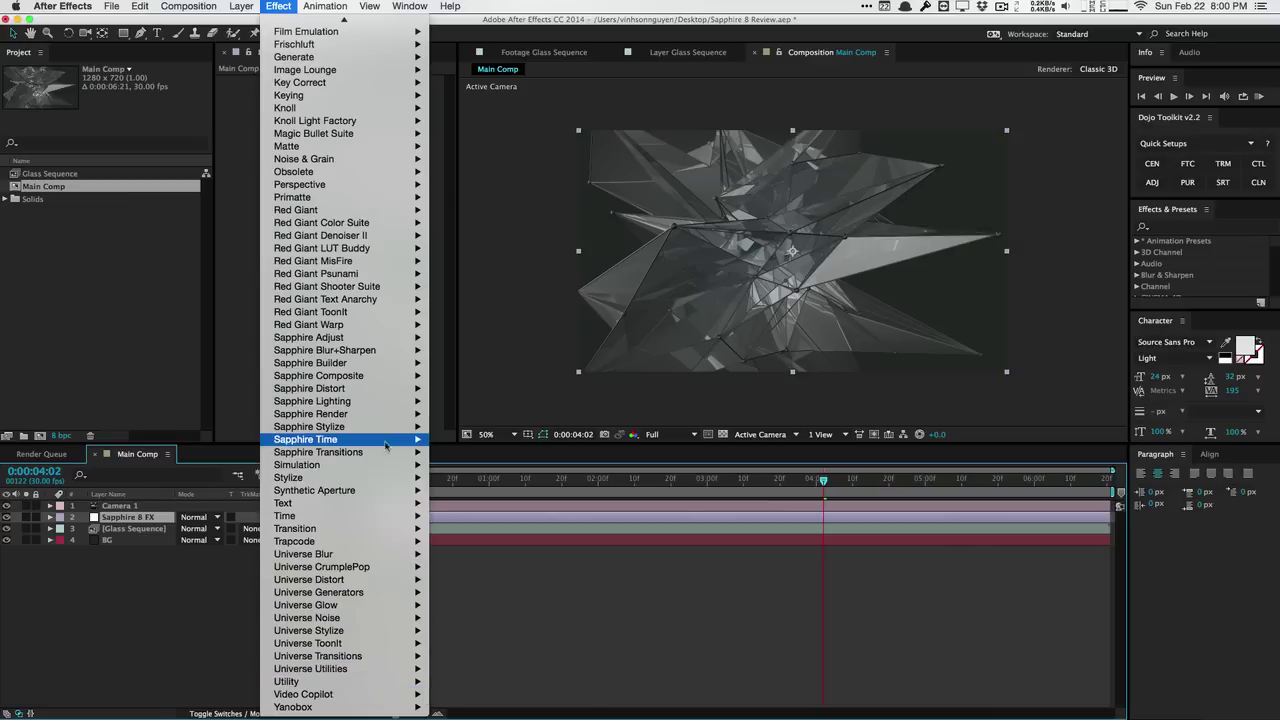
{"action": "mouse_move", "coordinate": [385, 441]}
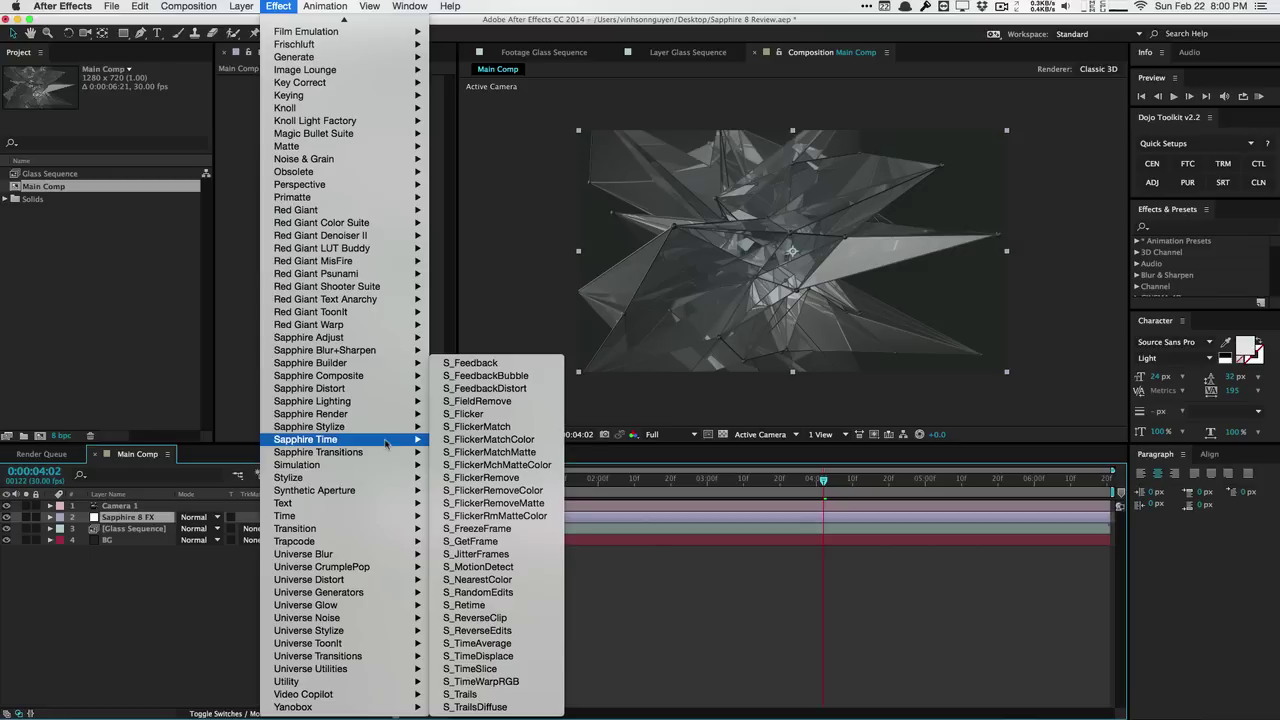
Apply the S_Gamma effect from Sapphire Adjust to the Sapphire 8 FX layer and set its Gamma to 0.680.
{"action": "mouse_move", "coordinate": [379, 339]}
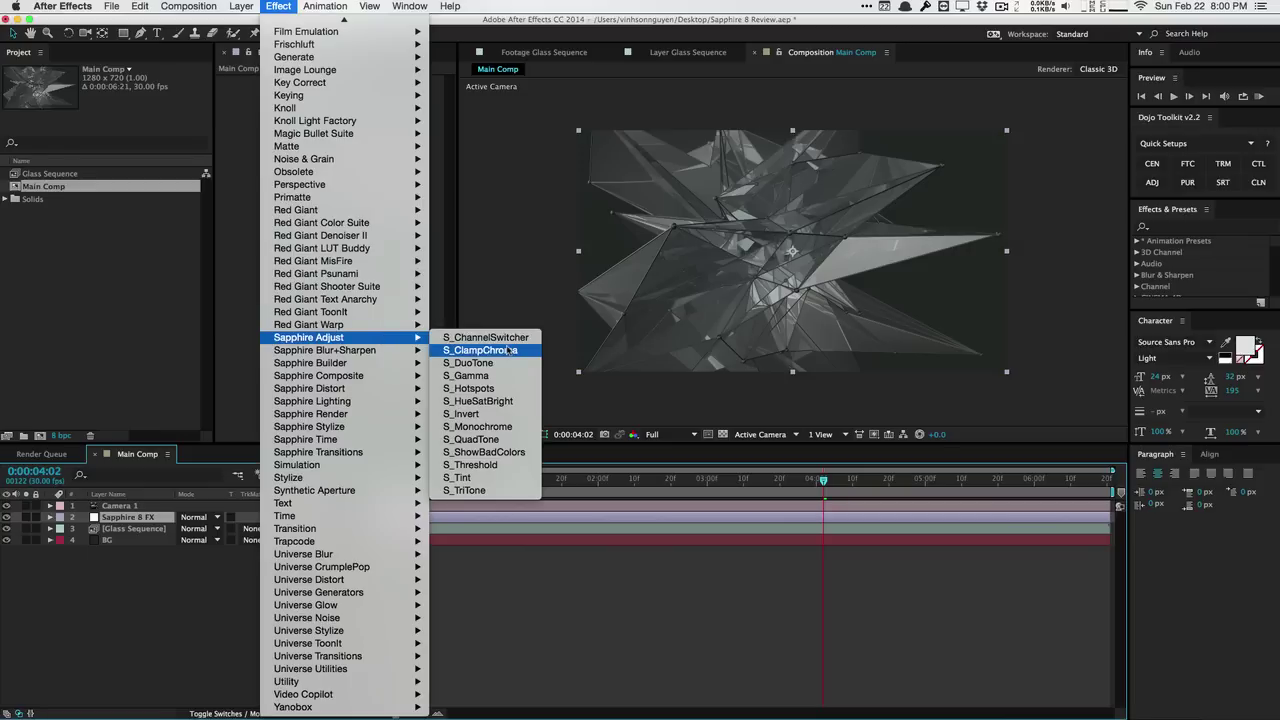
{"action": "left_click", "coordinate": [505, 375]}
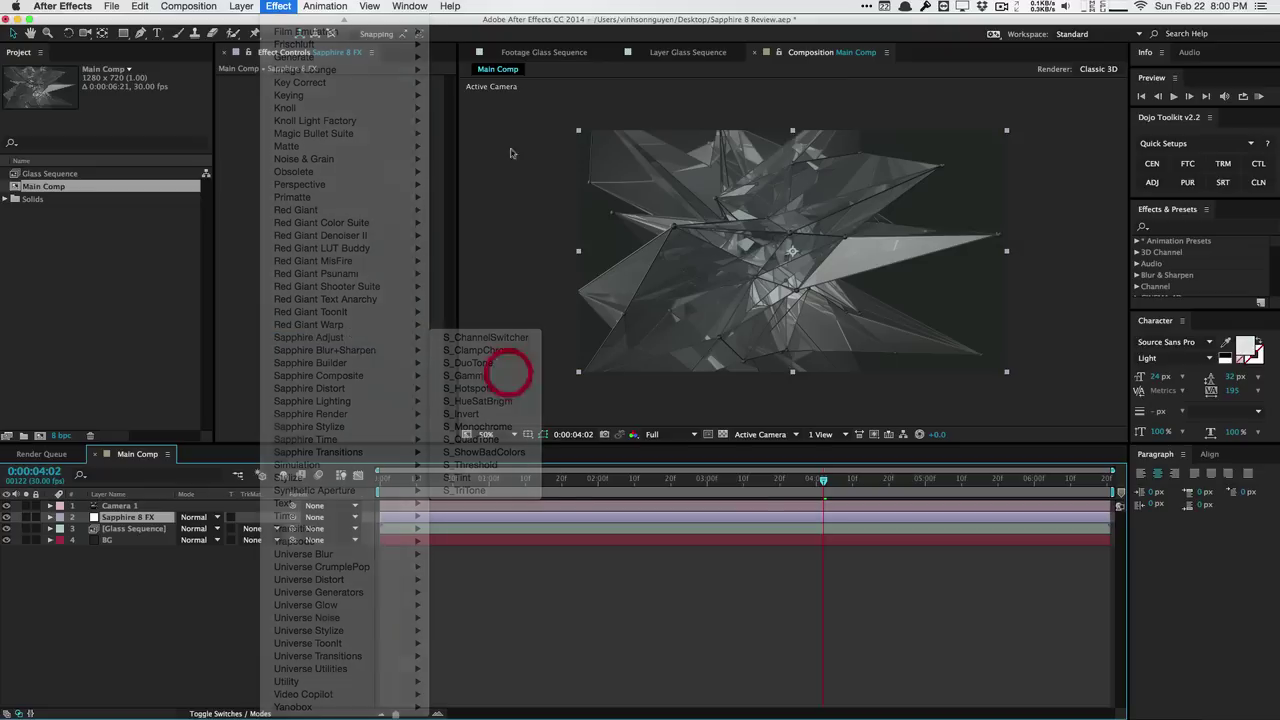
{"action": "left_click_drag", "start_coordinate": [363, 115], "coordinate": [345, 115]}
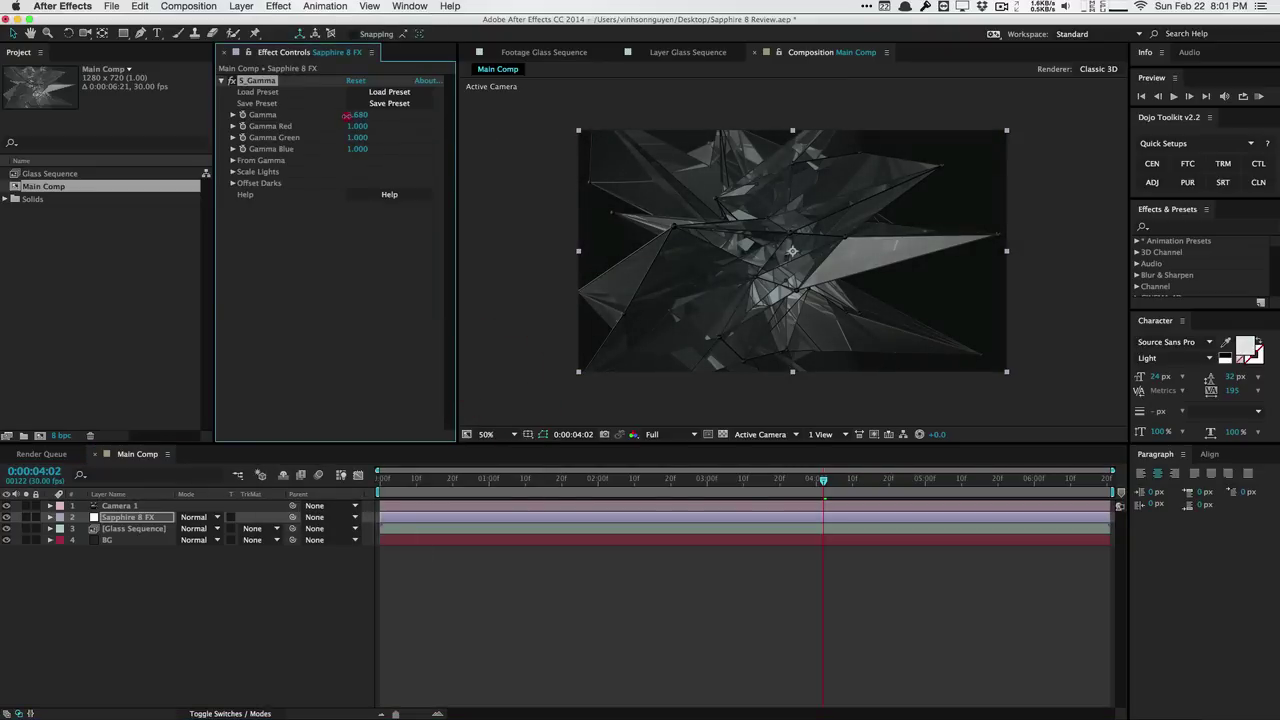
Add the S_Hotspots effect from Sapphire Adjust to the Sapphire 8 FX layer and set its Threshold to 0.2800.
{"action": "left_click", "coordinate": [279, 6]}
{"action": "mouse_move", "coordinate": [317, 367]}
{"action": "scroll", "coordinate": [317, 367], "scroll_direction": "down", "scroll_amount": 5}
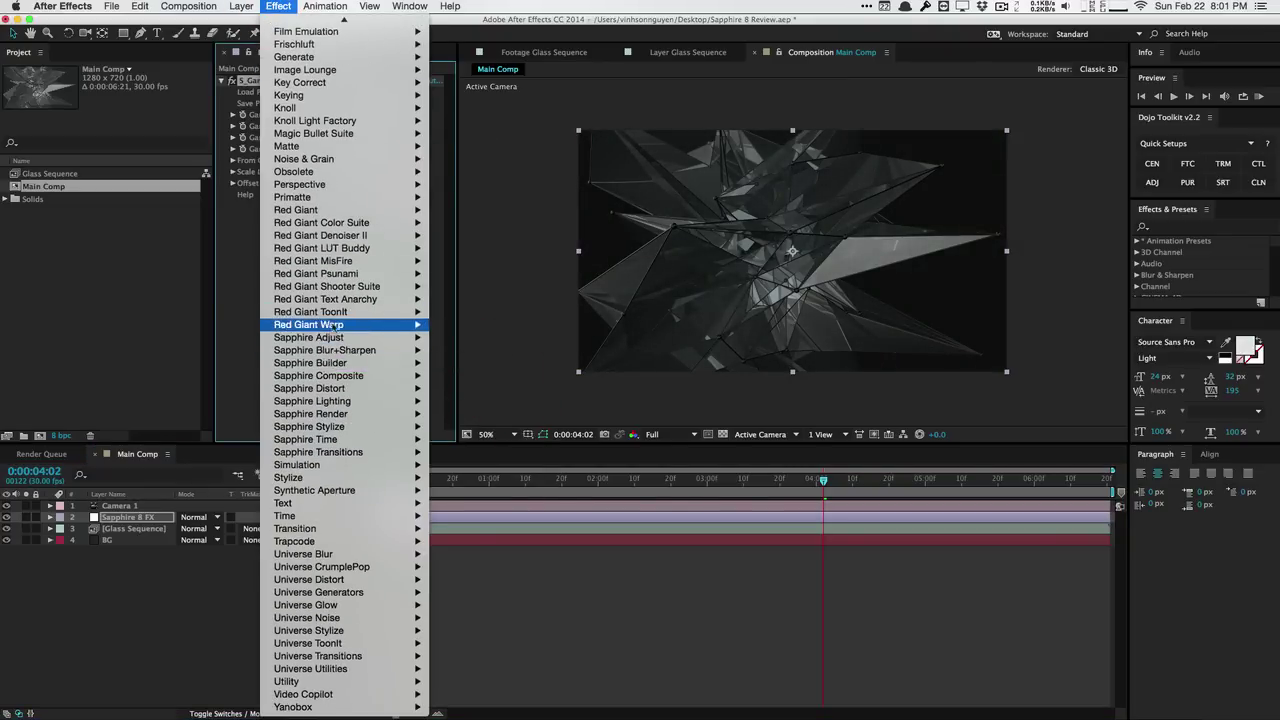
{"action": "mouse_move", "coordinate": [340, 279]}
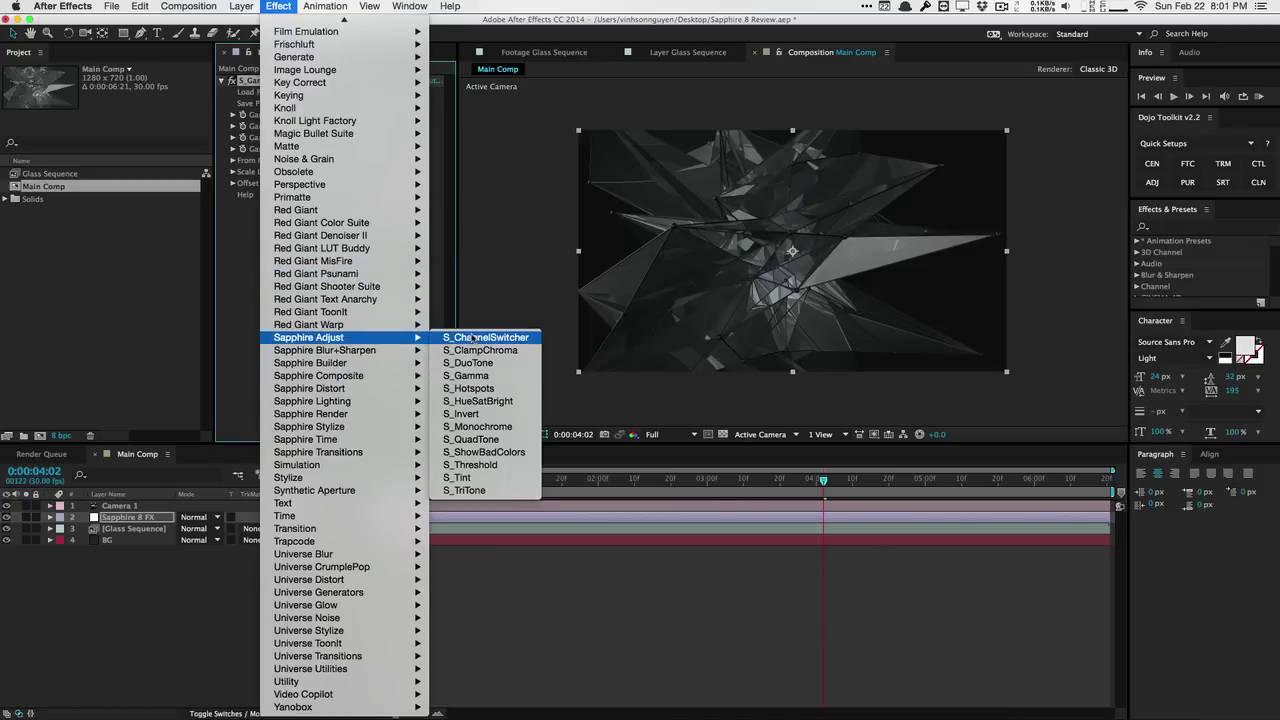
{"action": "left_click", "coordinate": [483, 388]}
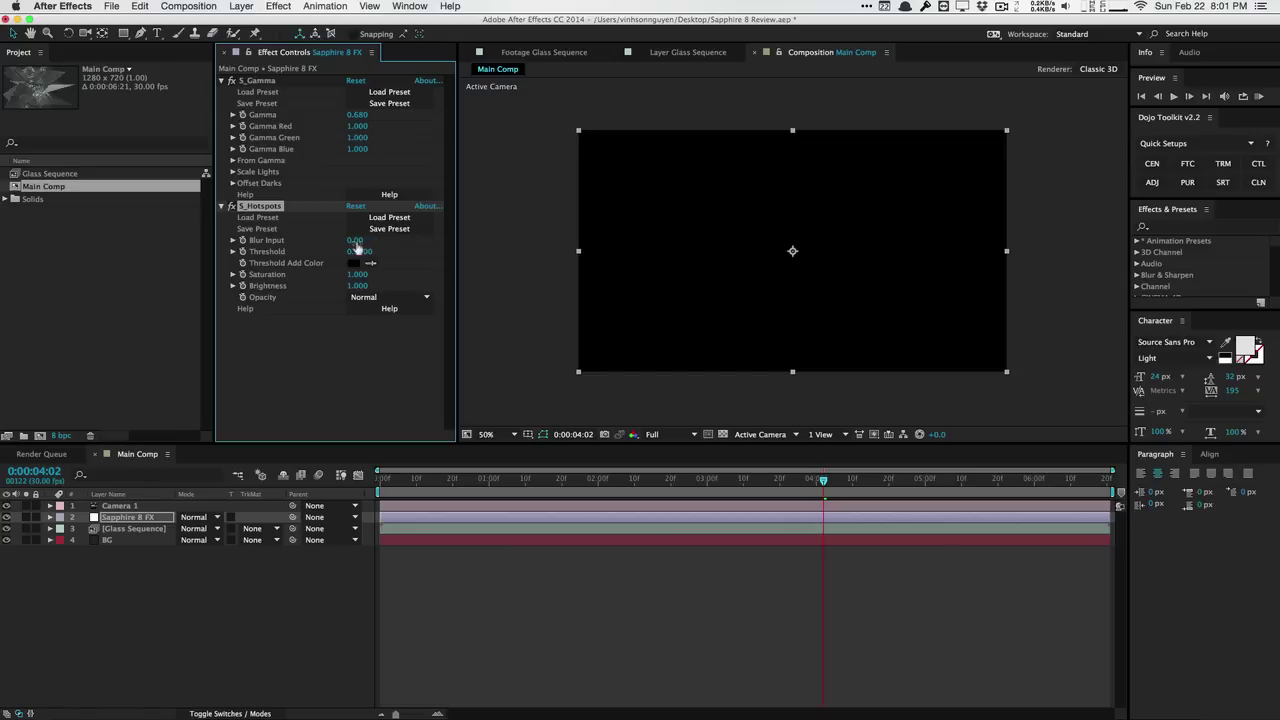
{"action": "left_click", "coordinate": [357, 252]}
{"action": "left_click_drag", "start_coordinate": [357, 252], "coordinate": [336, 253]}
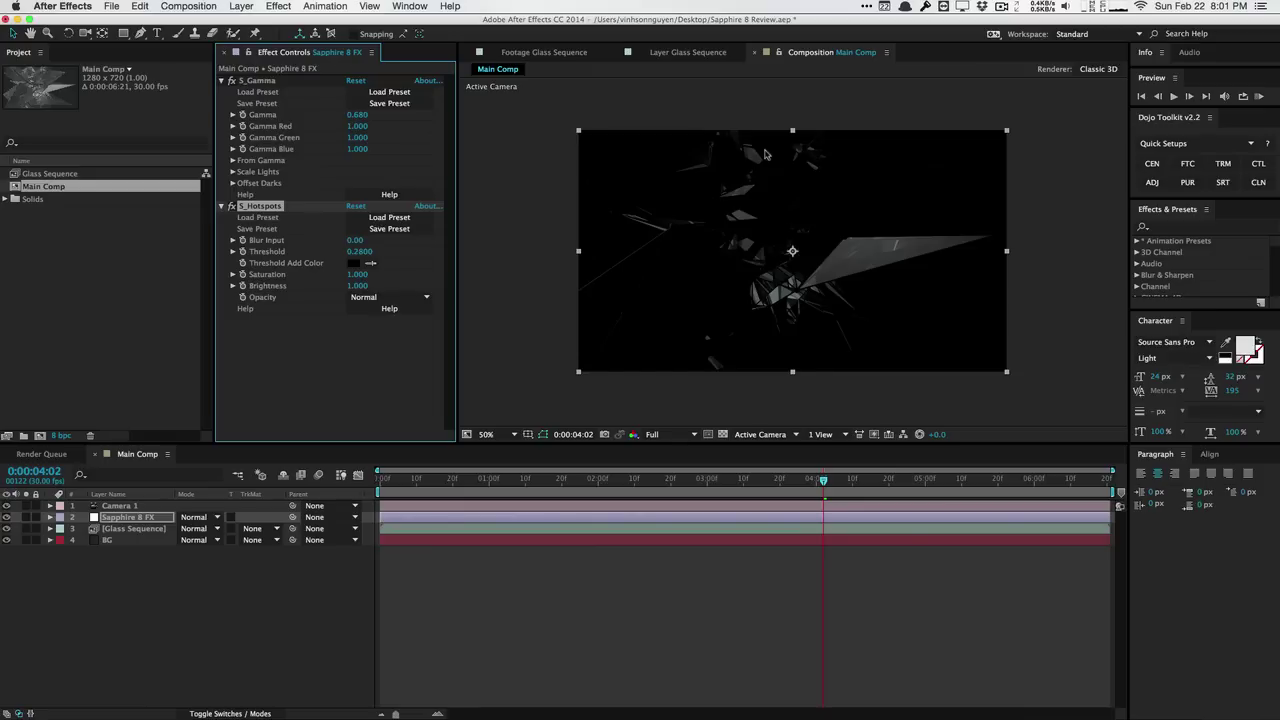
Set the Blur Input of the S_Hotspots effect to 5.
{"action": "left_click", "coordinate": [357, 242]}
{"action": "type", "text": "5"}
{"action": "key", "text": "Return"}
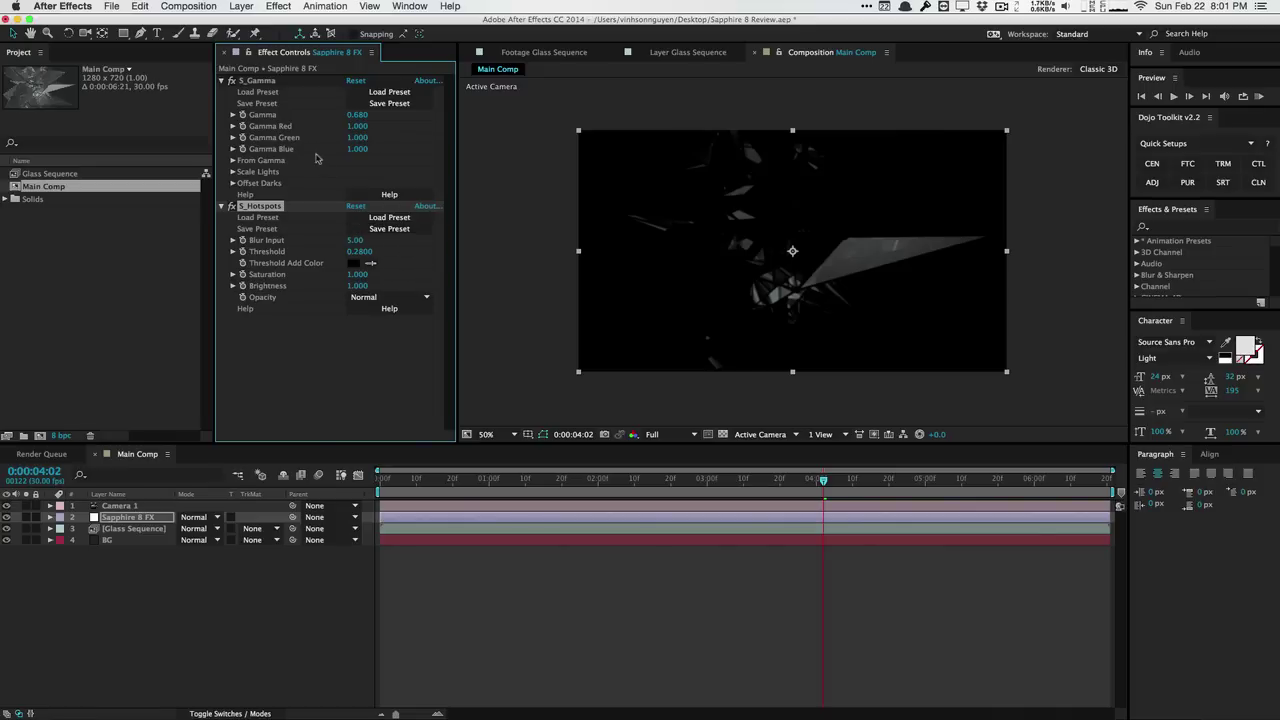
Try the S_Sharpen effect from Sapphire Blur+Sharpen on the Sapphire 8 FX layer and delete it.
{"action": "left_click", "coordinate": [278, 6]}
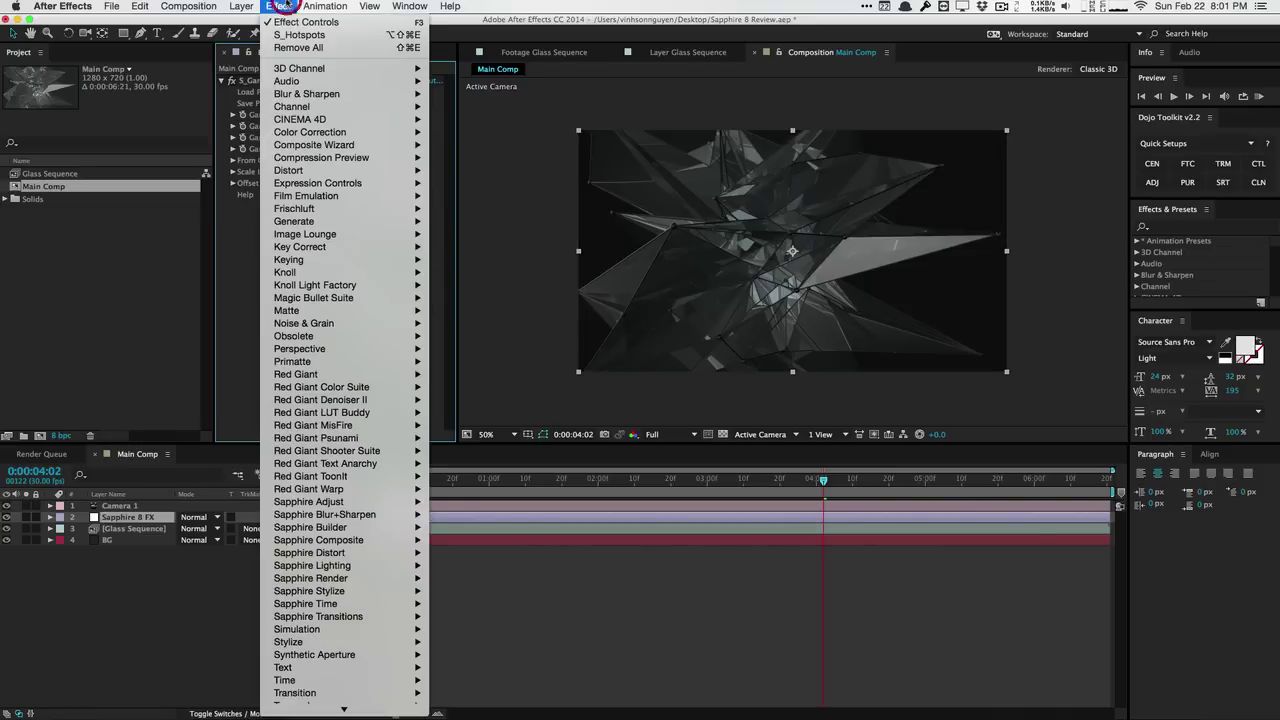
{"action": "scroll", "coordinate": [288, 320], "scroll_direction": "down", "scroll_amount": 5}
{"action": "mouse_move", "coordinate": [295, 328]}
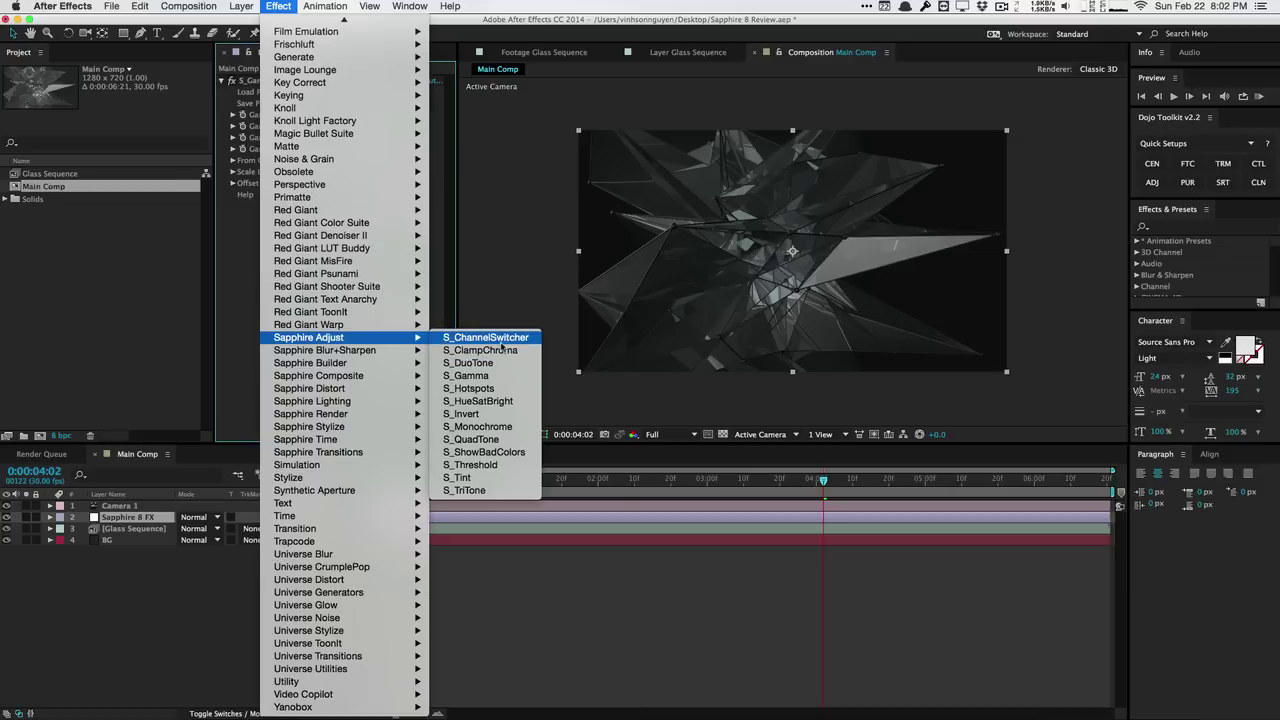
{"action": "mouse_move", "coordinate": [383, 356]}
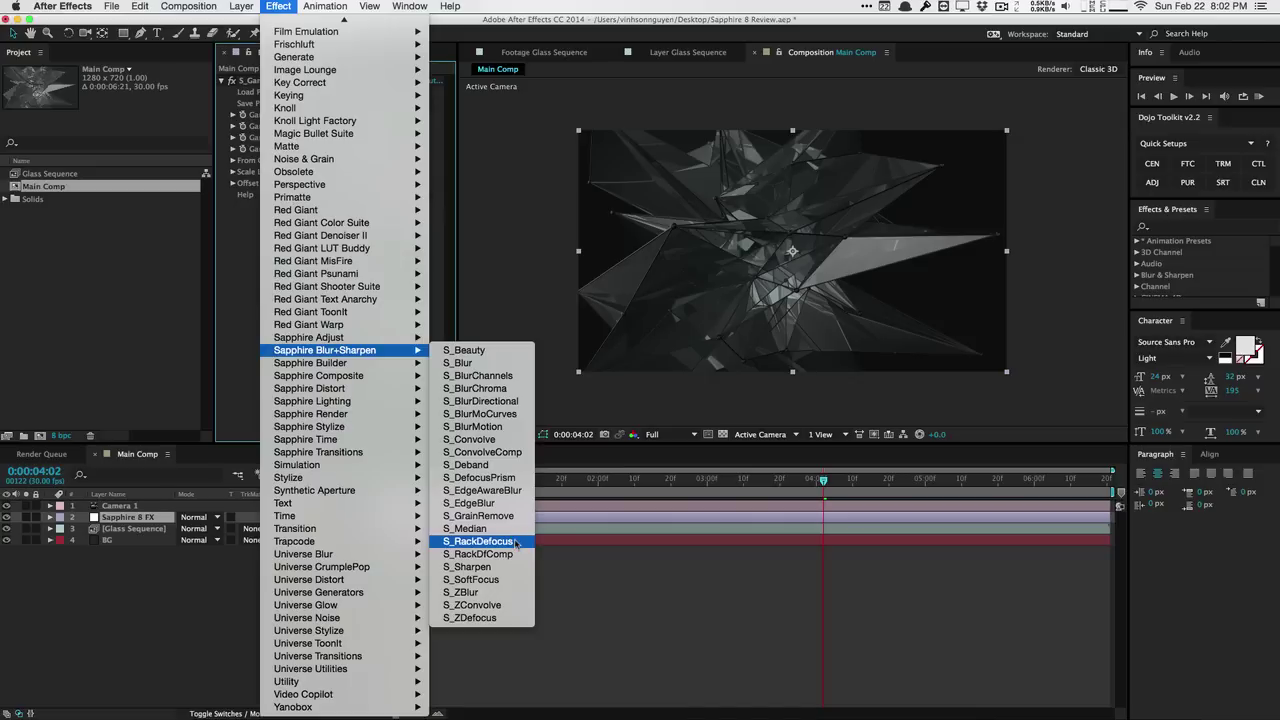
{"action": "left_click", "coordinate": [518, 566]}
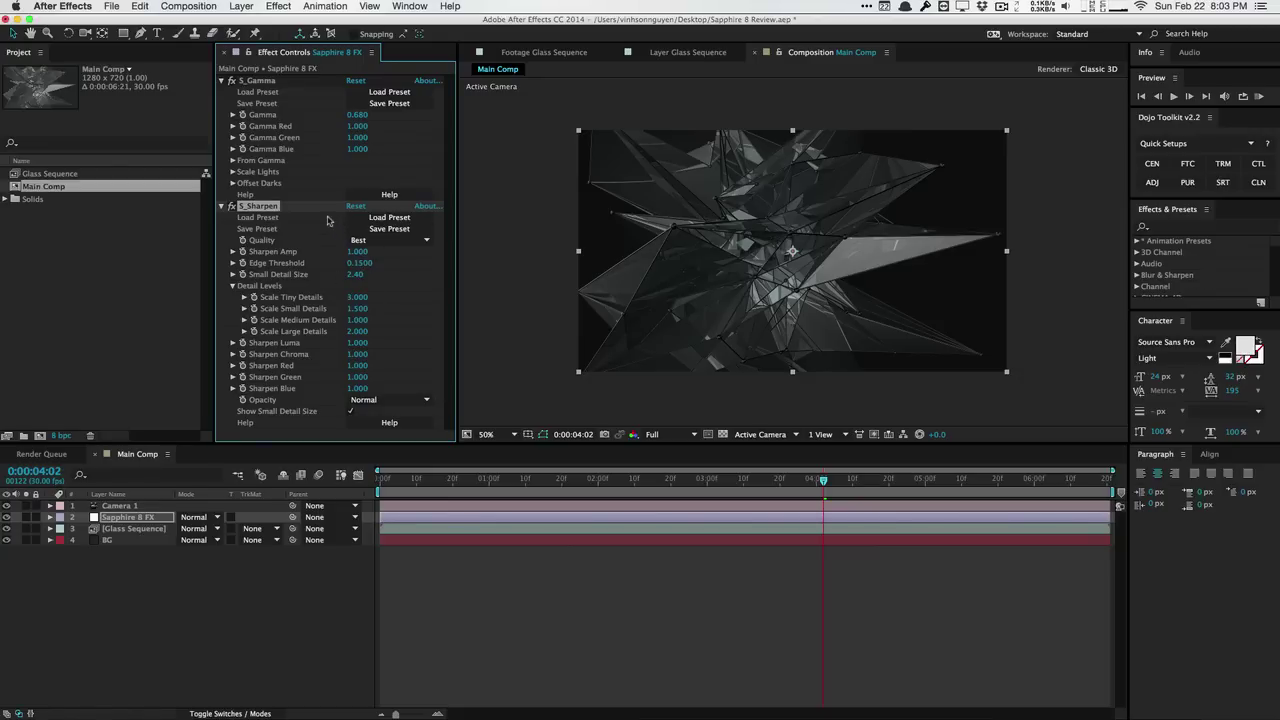
{"action": "key", "text": "Delete"}
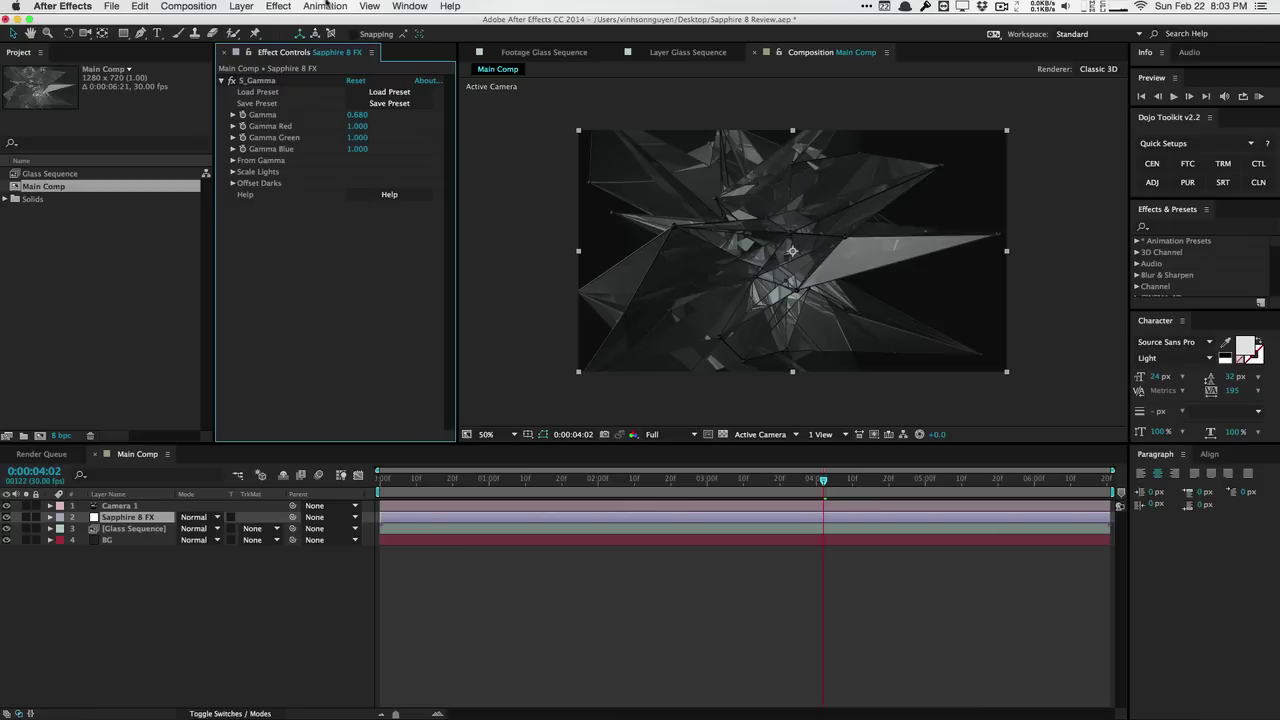
Apply S_Blur to the Sapphire 8 FX layer with Blur Amount 115, and stretch its ellipse to about 2.58 in X and 3.09 in Y.
{"action": "left_click", "coordinate": [279, 6]}
{"action": "scroll", "coordinate": [307, 350], "scroll_direction": "down", "scroll_amount": 2}
{"action": "scroll", "coordinate": [307, 352], "scroll_direction": "down", "scroll_amount": 5}
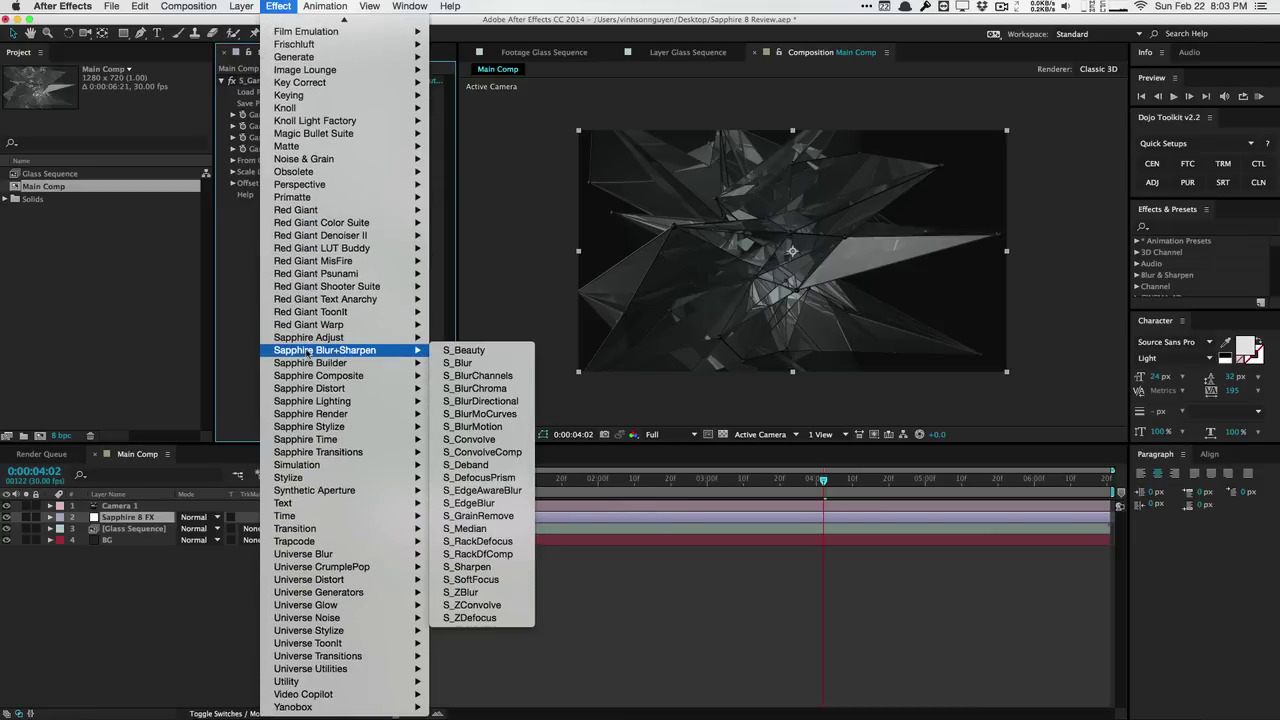
{"action": "left_click", "coordinate": [470, 363]}
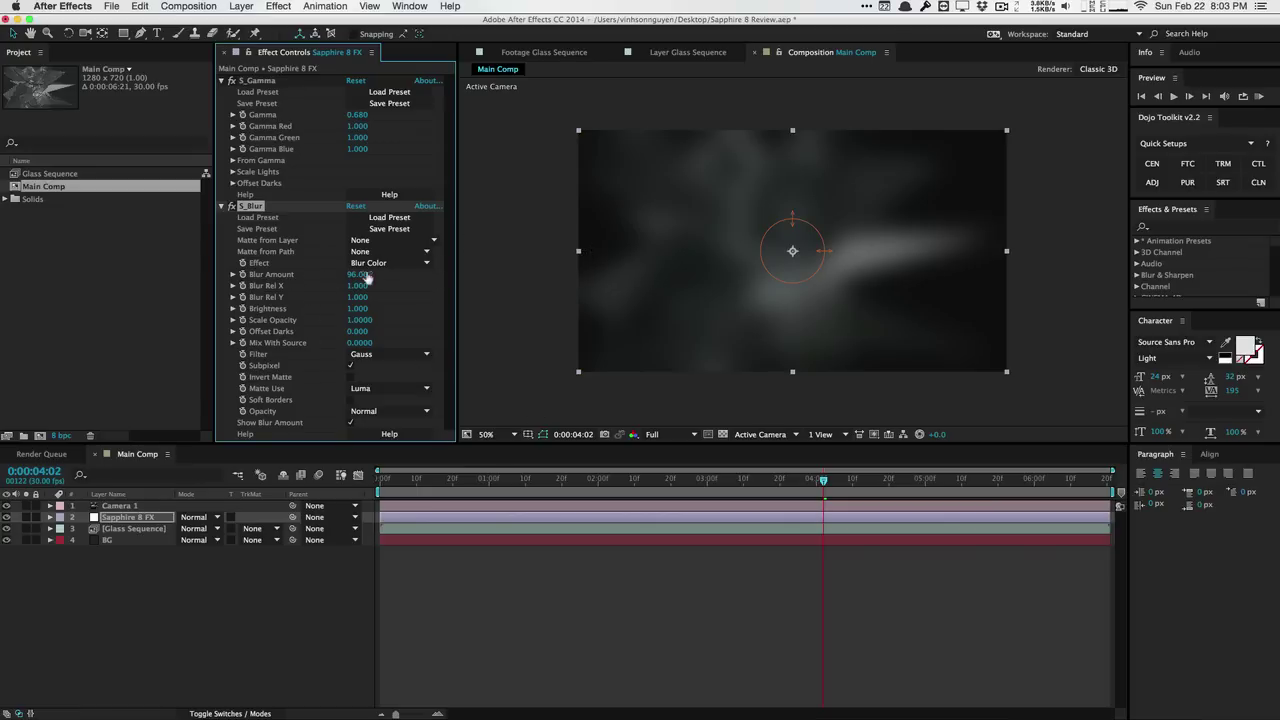
{"action": "mouse_move", "coordinate": [347, 274]}
{"action": "left_mouse_down"}
{"action": "mouse_move", "coordinate": [306, 279]}
{"action": "mouse_move", "coordinate": [372, 273]}
{"action": "left_mouse_up"}
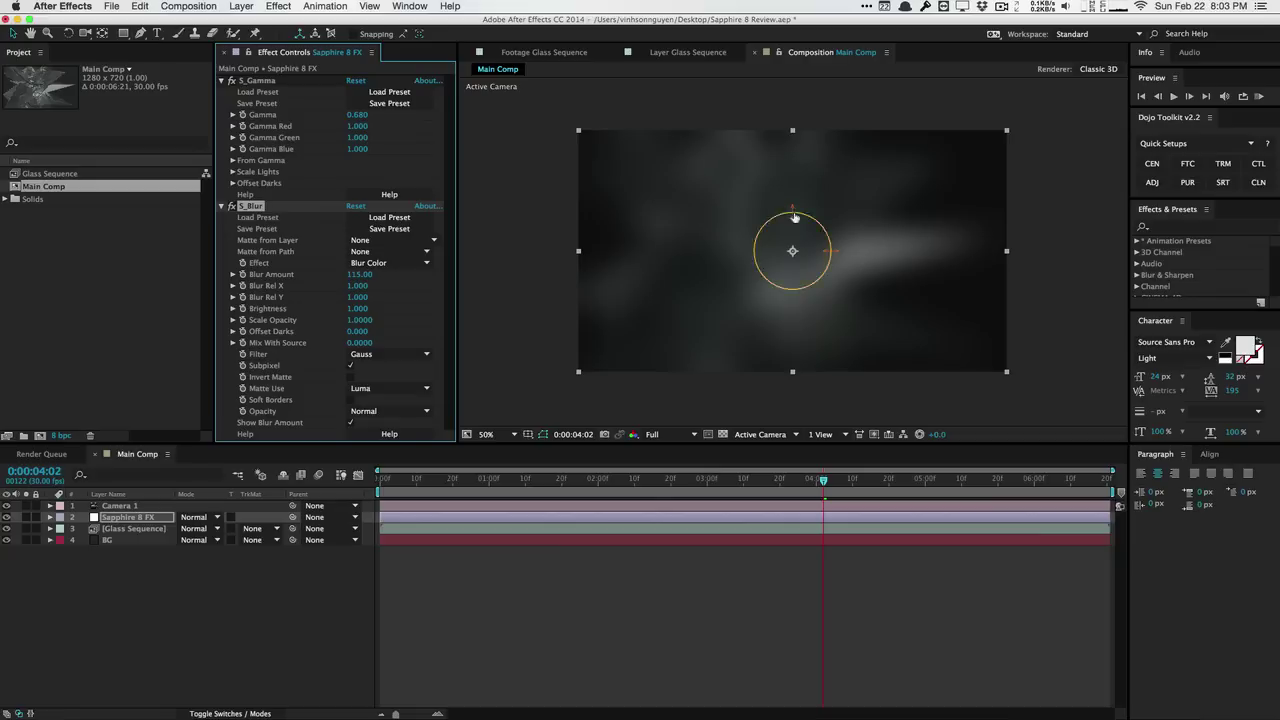
{"action": "left_click_drag", "start_coordinate": [793, 212], "coordinate": [792, 130]}
{"action": "left_click_drag", "start_coordinate": [833, 251], "coordinate": [892, 251]}
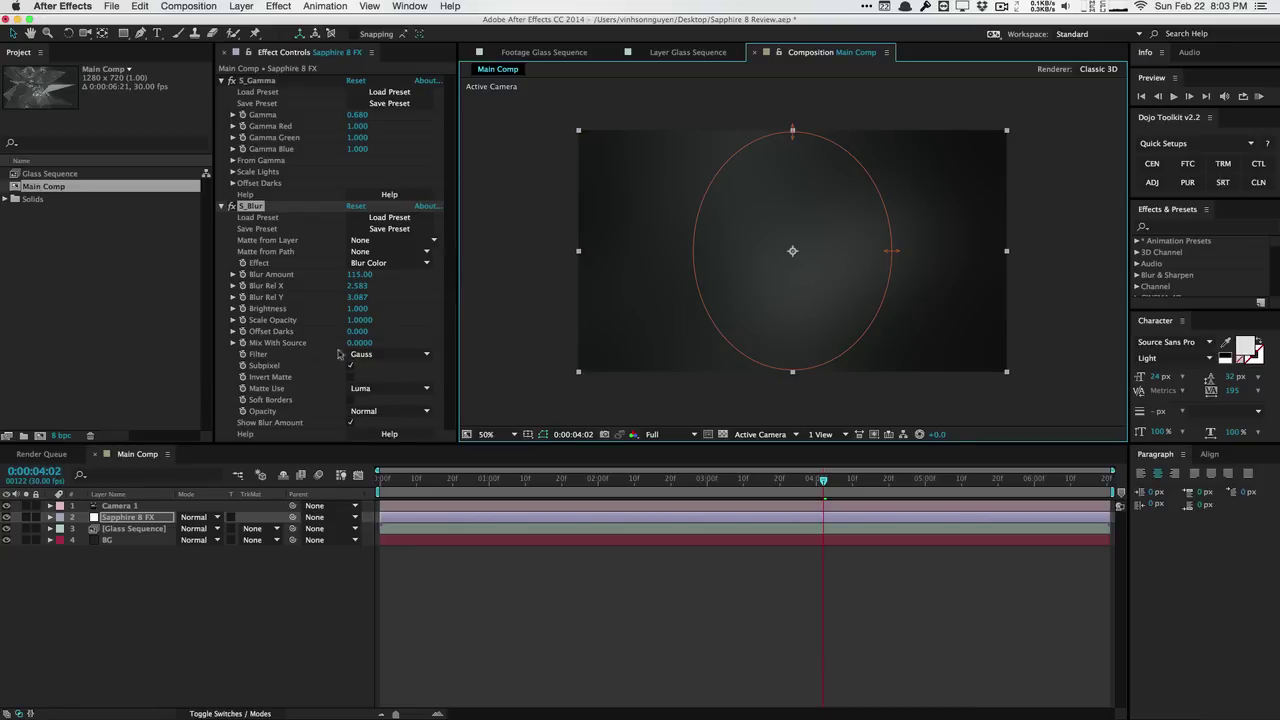
Try the Box filter on the S_Blur effect and set its Filter to Triangle.
{"action": "left_click", "coordinate": [394, 358]}
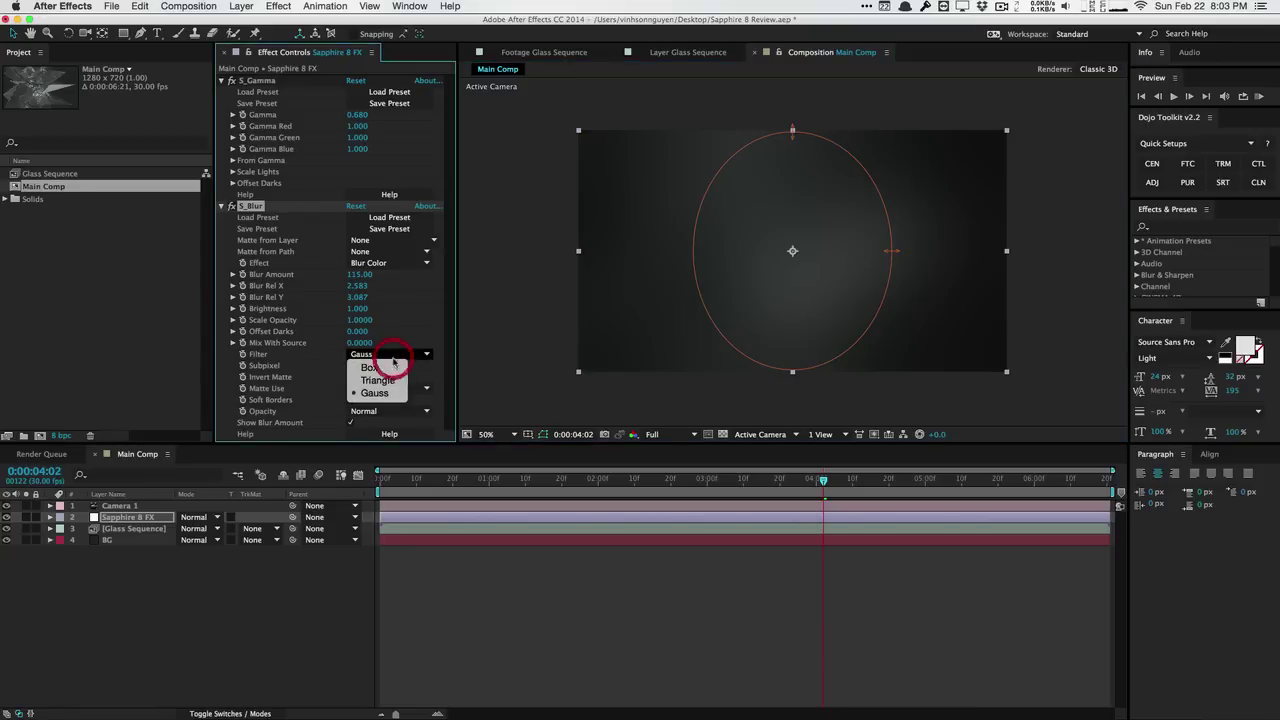
{"action": "left_click", "coordinate": [394, 368]}
{"action": "left_click", "coordinate": [390, 354]}
{"action": "left_click", "coordinate": [375, 372]}
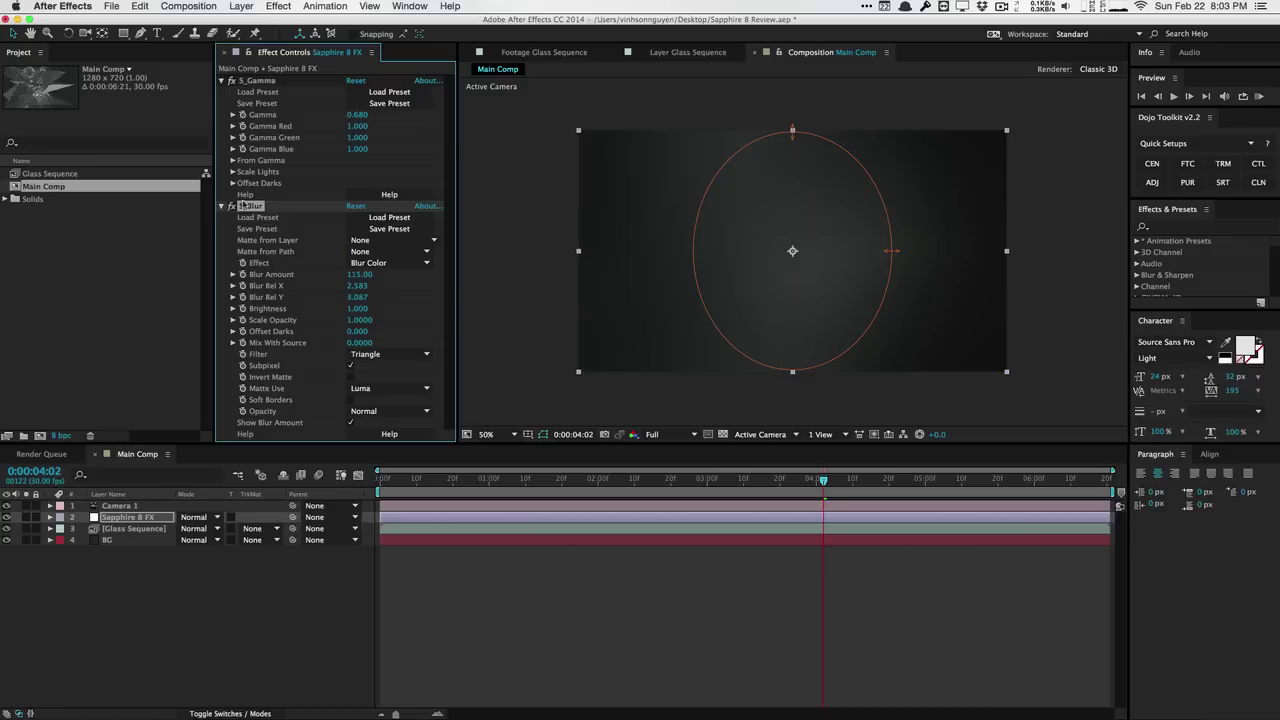
Reduce S_Blur's Blur Rel Y to about 2.01, Blur Rel X to about 1.8 and its Blur Amount, and delete the effect.
{"action": "left_click_drag", "start_coordinate": [792, 131], "coordinate": [792, 173]}
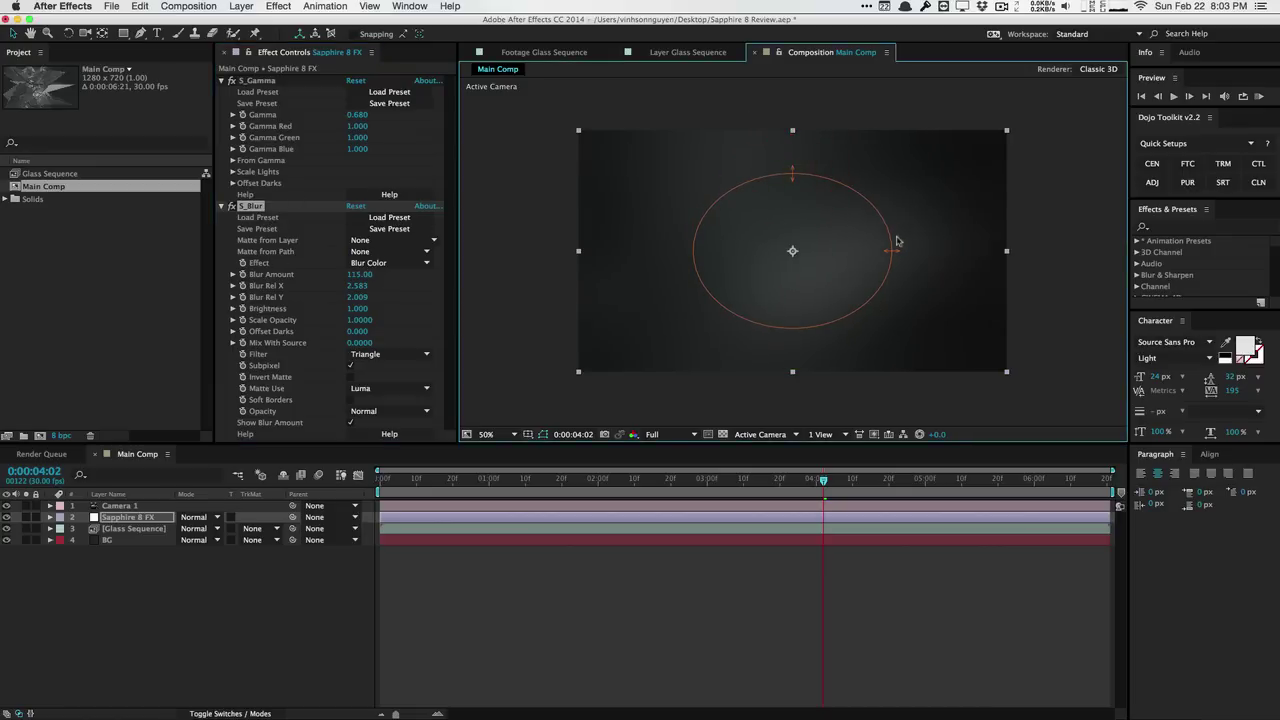
{"action": "left_click_drag", "start_coordinate": [882, 254], "coordinate": [866, 257]}
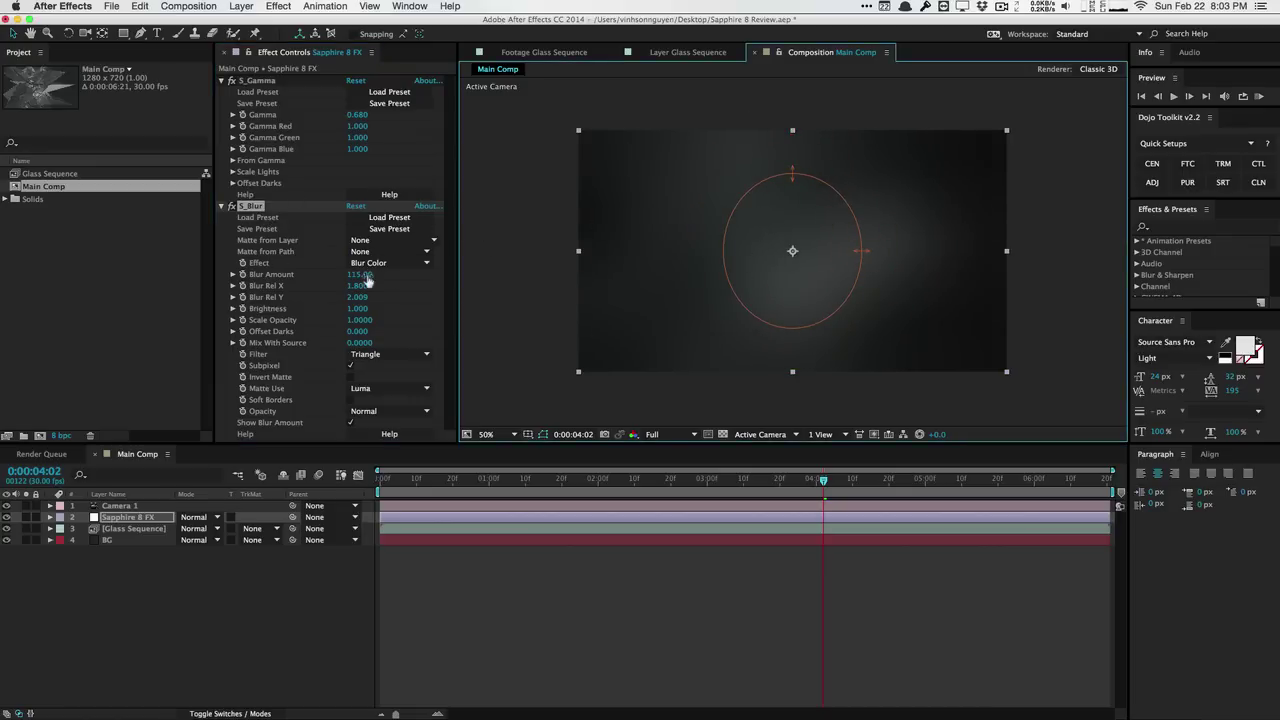
{"action": "left_click_drag", "start_coordinate": [366, 276], "coordinate": [297, 283]}
{"action": "key", "text": "Delete"}
Apply the S_Deband effect from Sapphire Blur+Sharpen to the Sapphire 8 FX layer.
{"action": "left_click", "coordinate": [278, 6]}
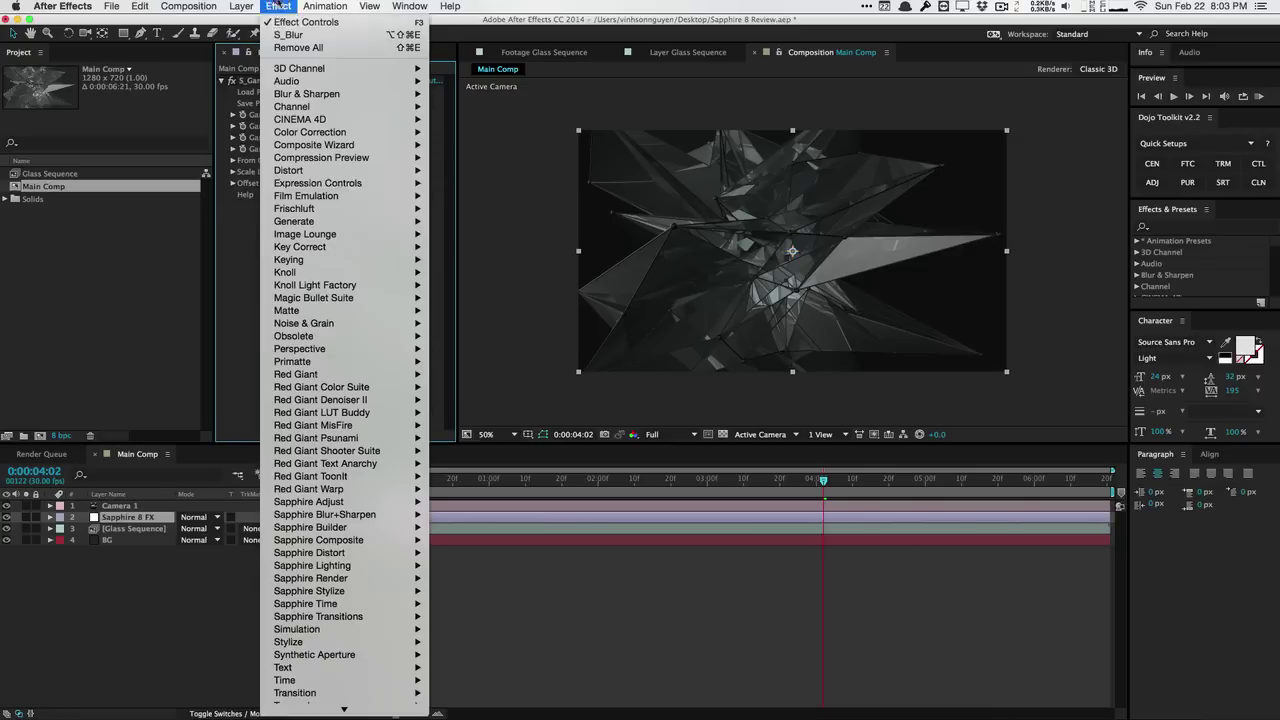
{"action": "mouse_move", "coordinate": [330, 349]}
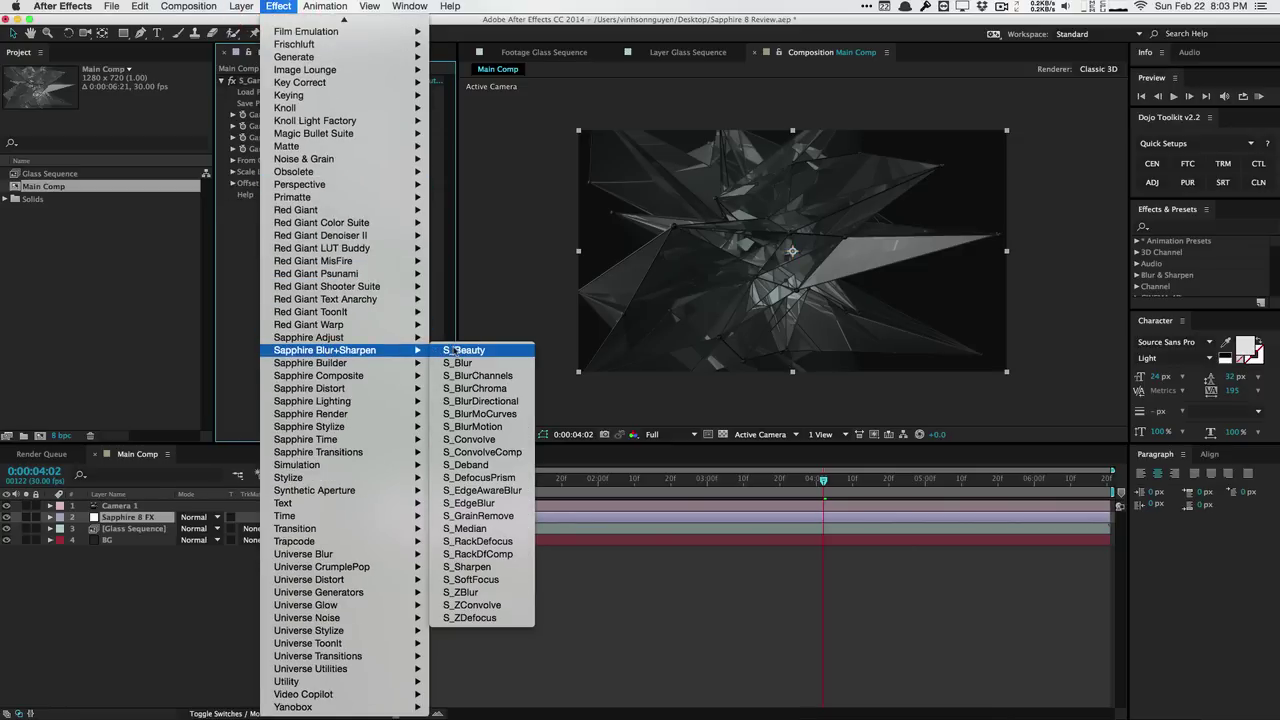
{"action": "left_click", "coordinate": [500, 465]}
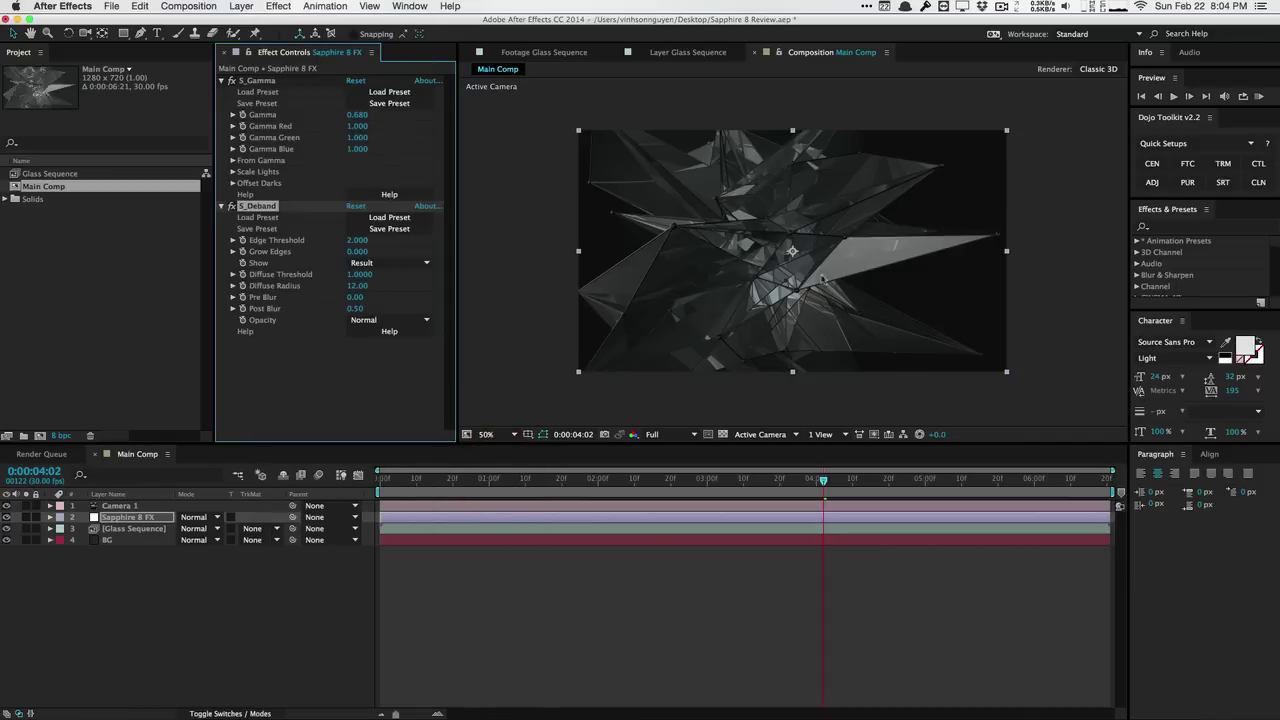
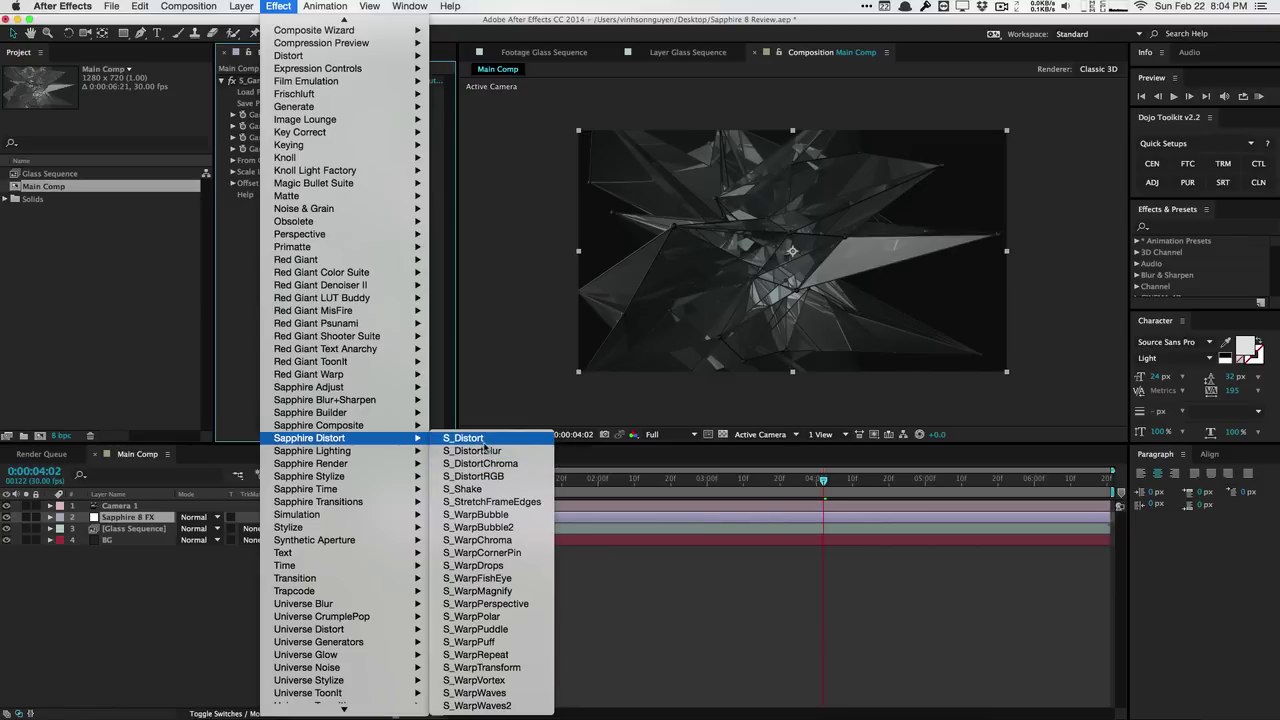
Try the S_DistortBlur effect on the Sapphire 8 FX layer with Blur Amount raised to about 1.79, and delete it.
{"action": "left_click", "coordinate": [487, 451]}
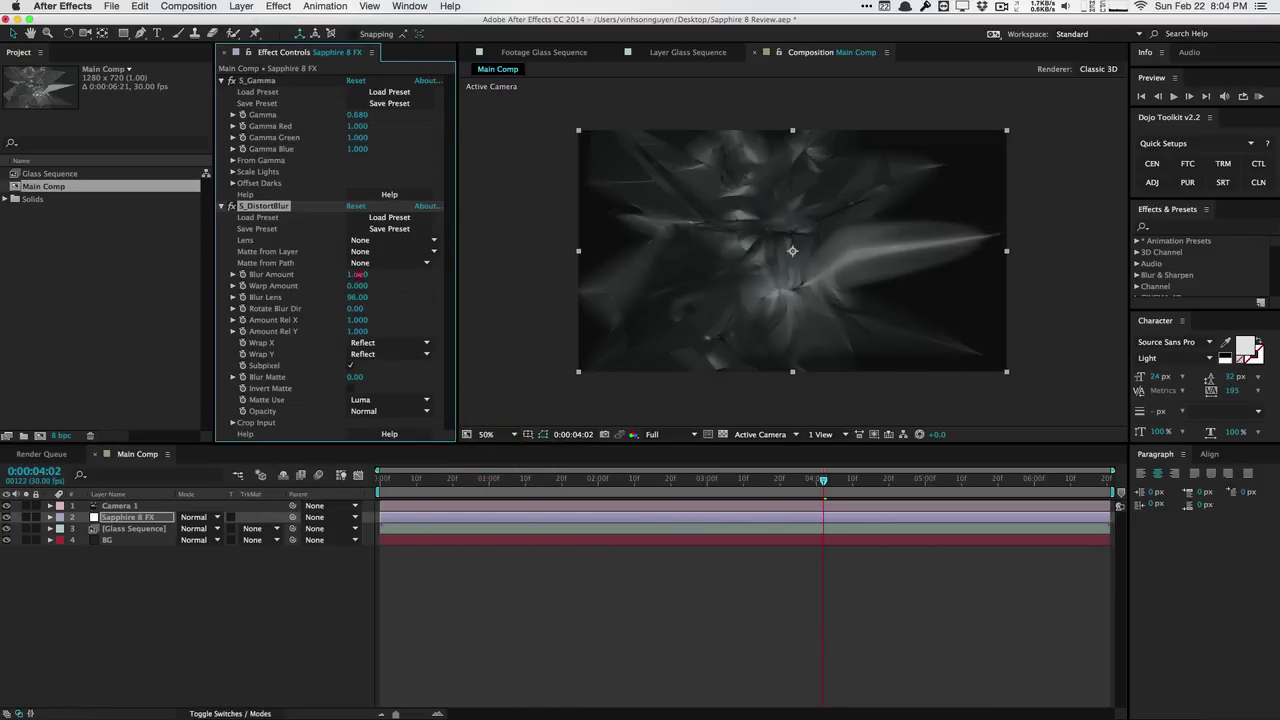
{"action": "left_click_drag", "start_coordinate": [352, 274], "coordinate": [379, 268]}
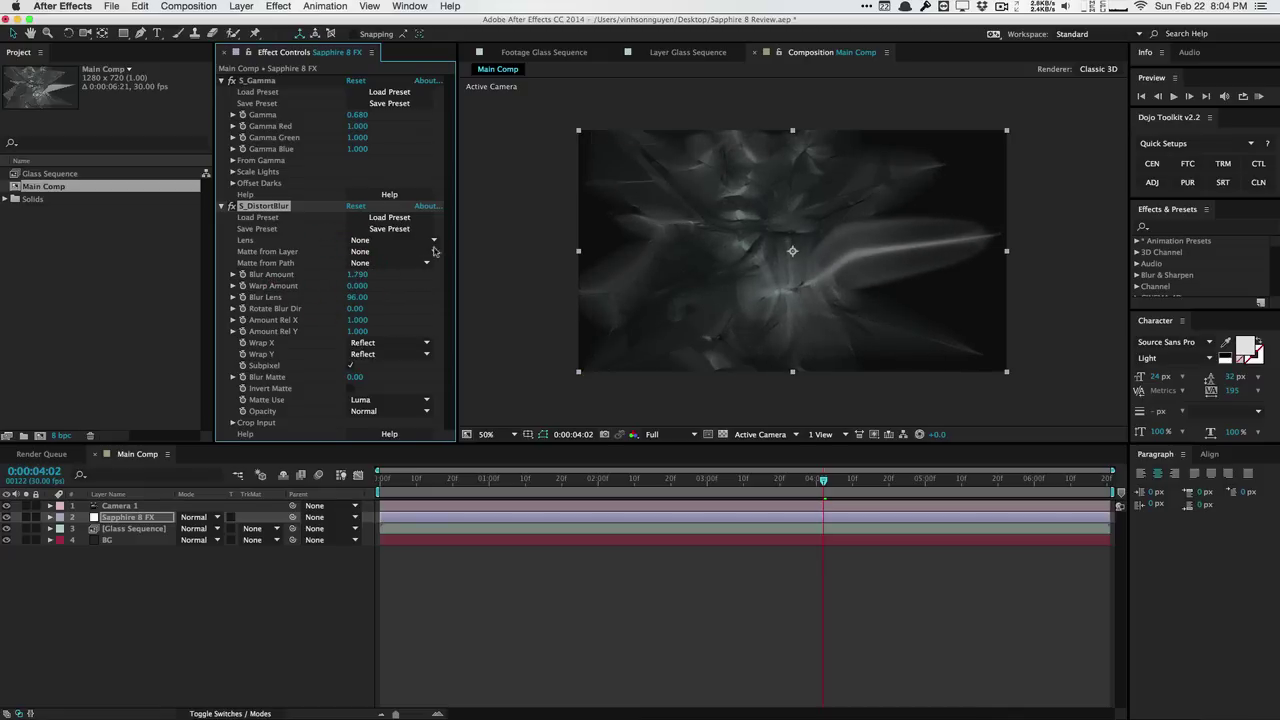
{"action": "left_click", "coordinate": [376, 205]}
{"action": "key", "text": "Delete"}
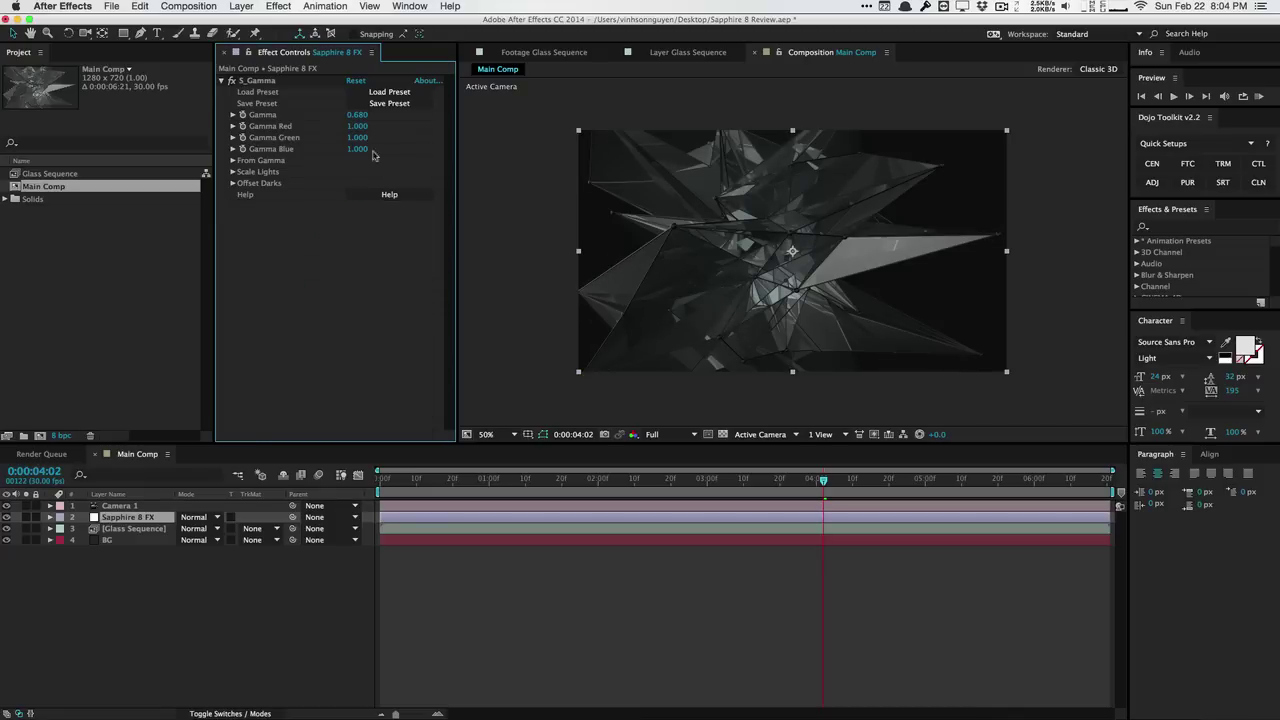
Apply the S_Shake effect from Sapphire Distort to the Sapphire 8 FX layer.
{"action": "left_click", "coordinate": [279, 6]}
{"action": "scroll", "coordinate": [373, 500], "scroll_direction": "down", "scroll_amount": 2}
{"action": "mouse_move", "coordinate": [373, 501]}
{"action": "mouse_move", "coordinate": [392, 391]}
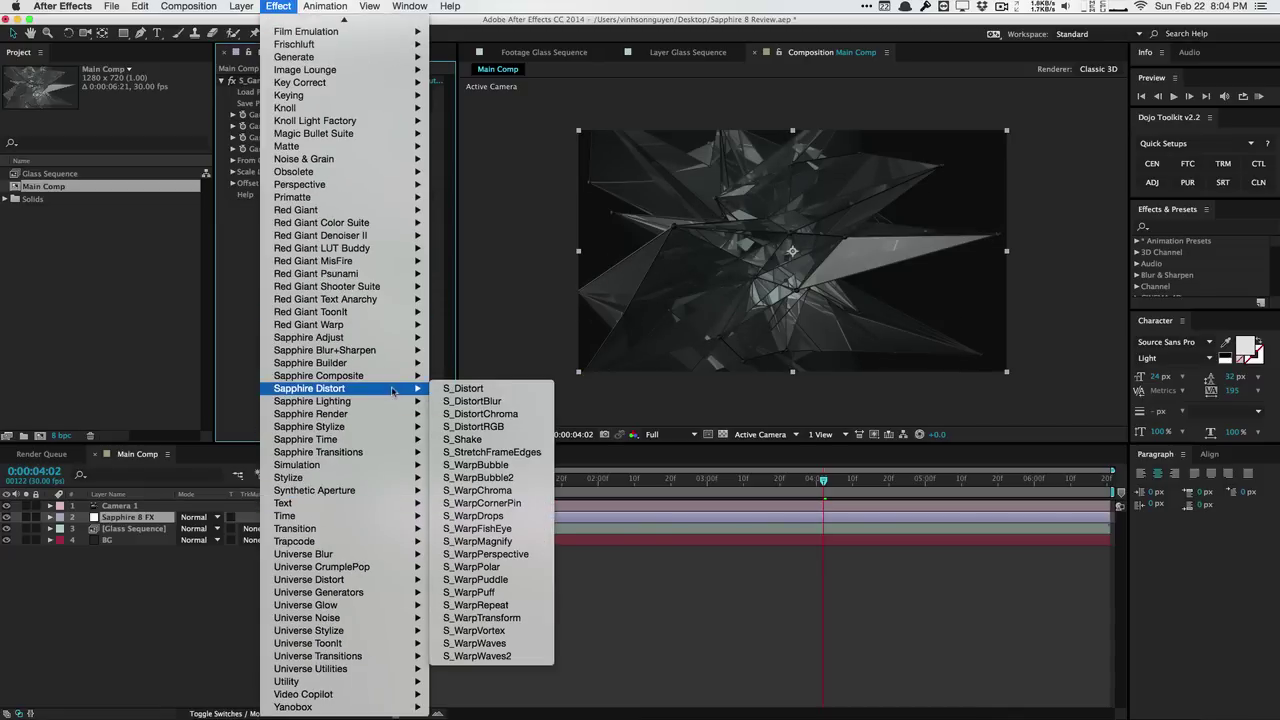
{"action": "left_click", "coordinate": [480, 439]}
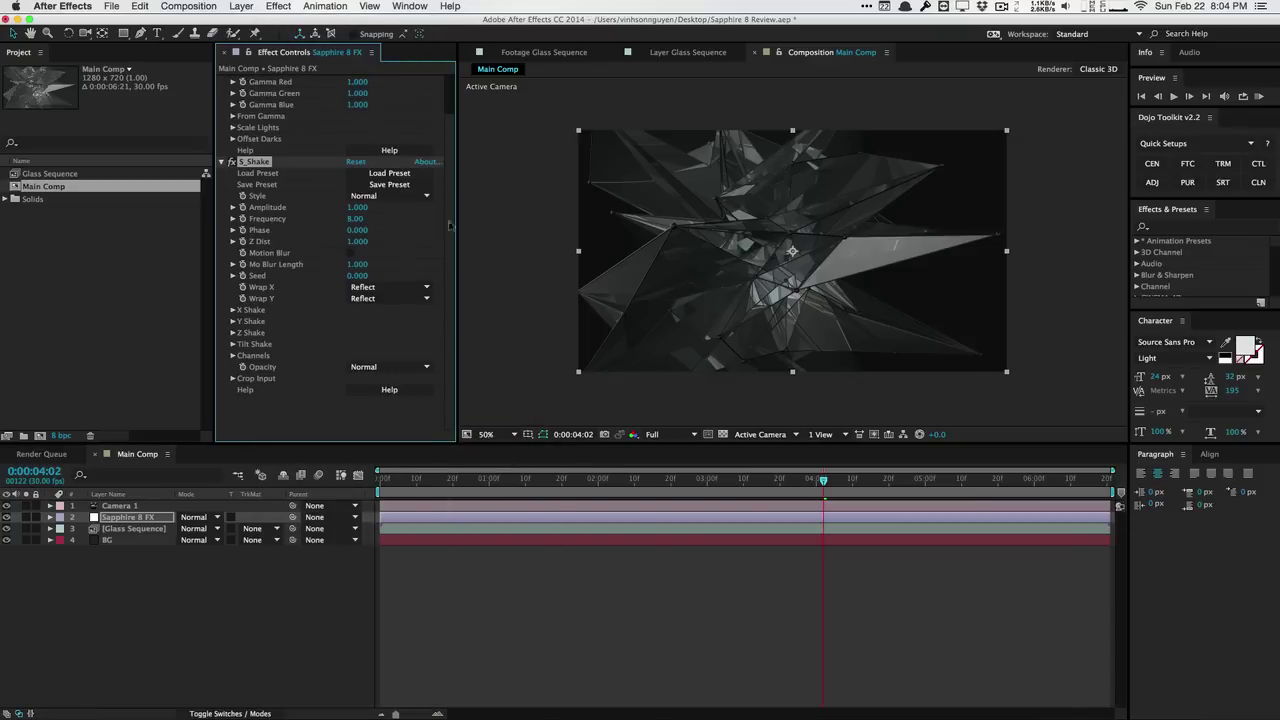
Preview the Normal style of S_Shake by scrubbing through the composition and playing it.
{"action": "left_click_drag", "start_coordinate": [403, 483], "coordinate": [845, 478]}
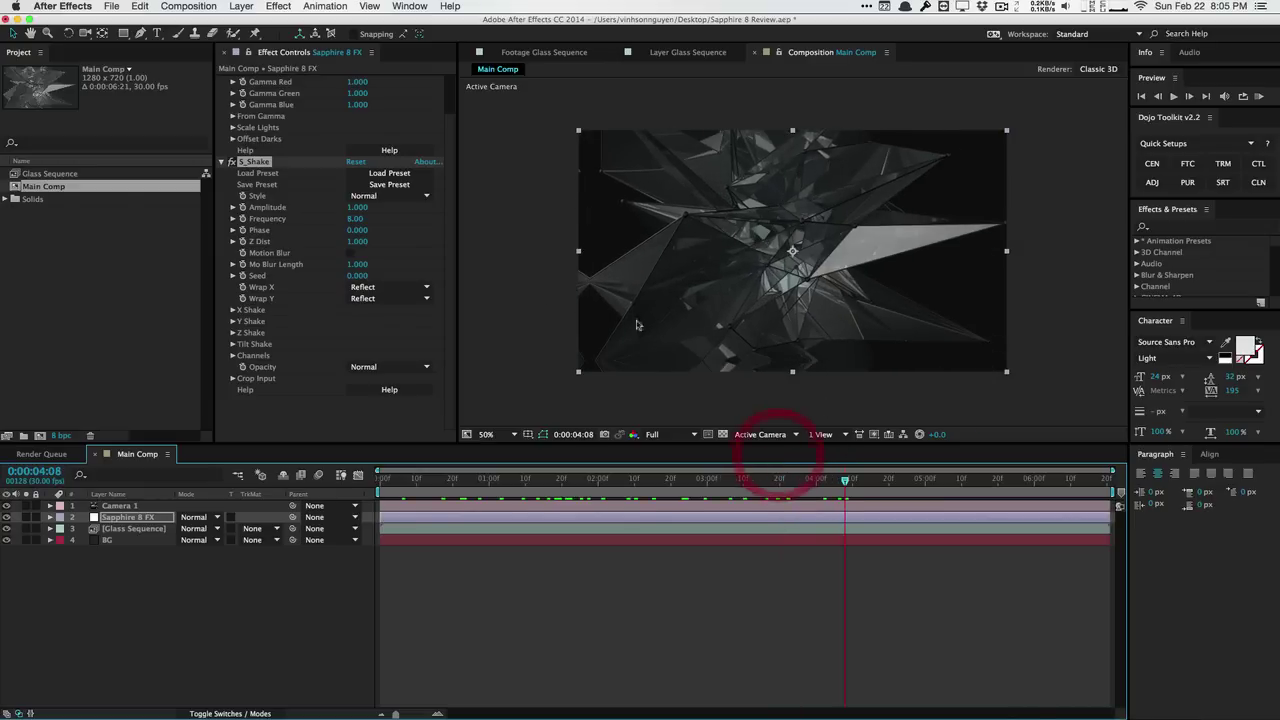
{"action": "left_click_drag", "start_coordinate": [408, 481], "coordinate": [631, 478]}
{"action": "key", "text": "space"}
{"action": "left_click", "coordinate": [434, 466]}
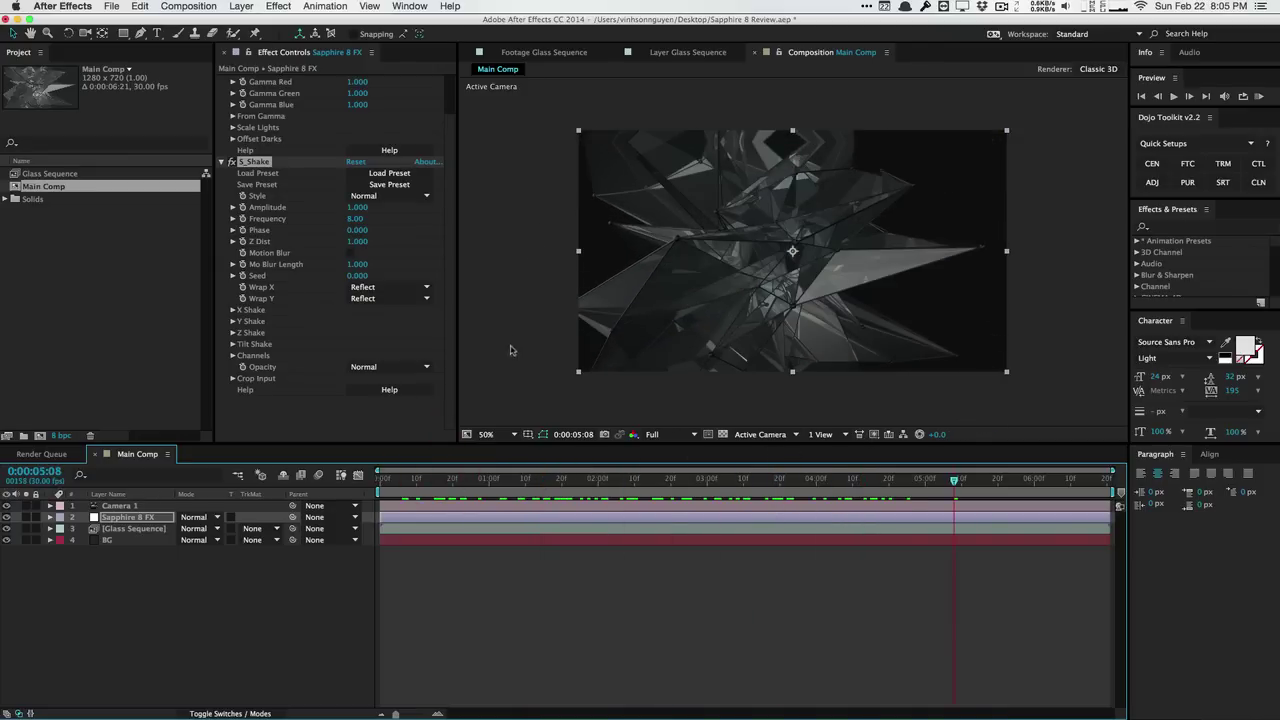
Set the Style of S_Shake to Twitchy and scrub the timeline to frame 0:00:03:08.
{"action": "left_click", "coordinate": [368, 198]}
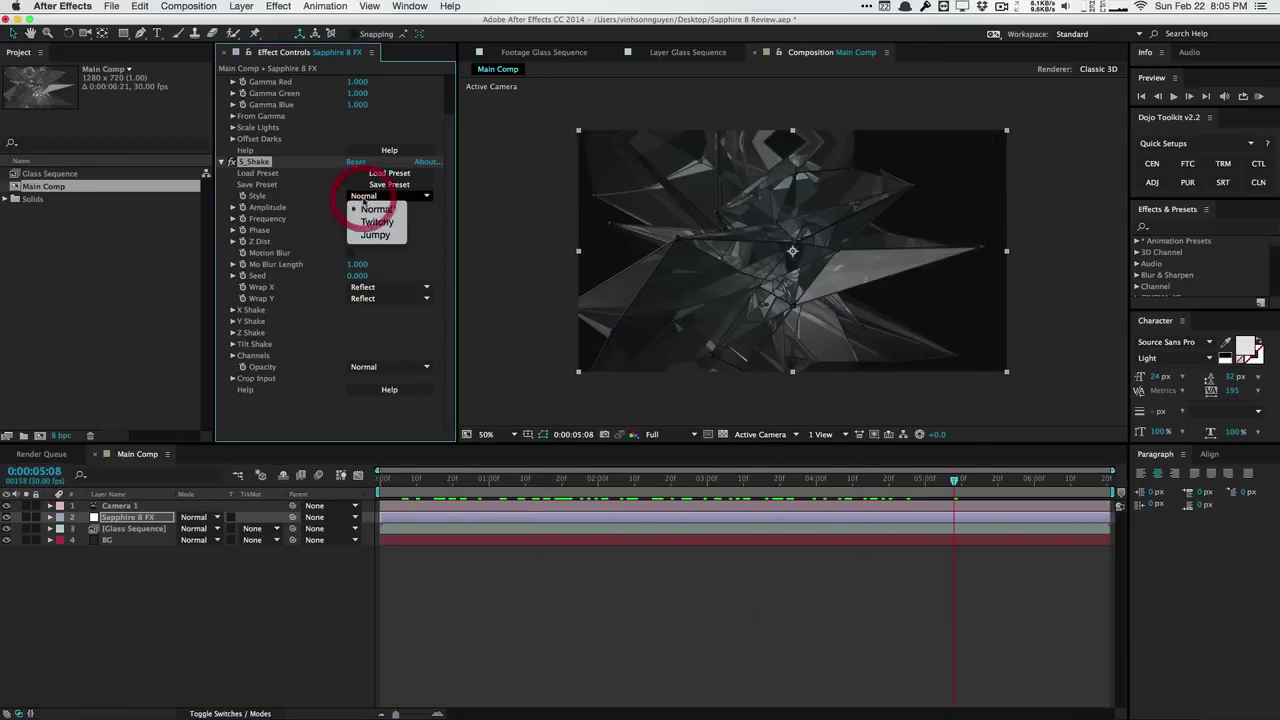
{"action": "left_click", "coordinate": [384, 222]}
{"action": "key", "text": "u"}
{"action": "left_click_drag", "start_coordinate": [491, 478], "coordinate": [737, 443]}
Try the Jumpy style on S_Shake with a playback preview, and delete the effect.
{"action": "left_click", "coordinate": [420, 197]}
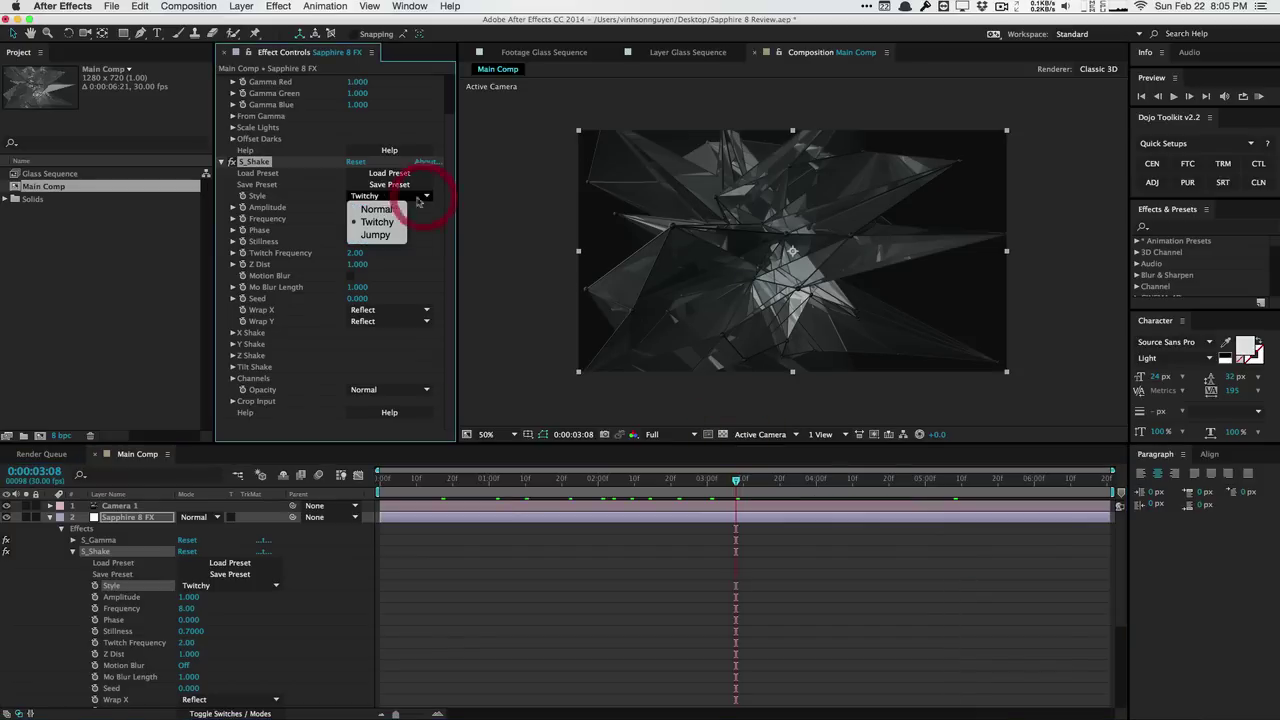
{"action": "left_click", "coordinate": [385, 236]}
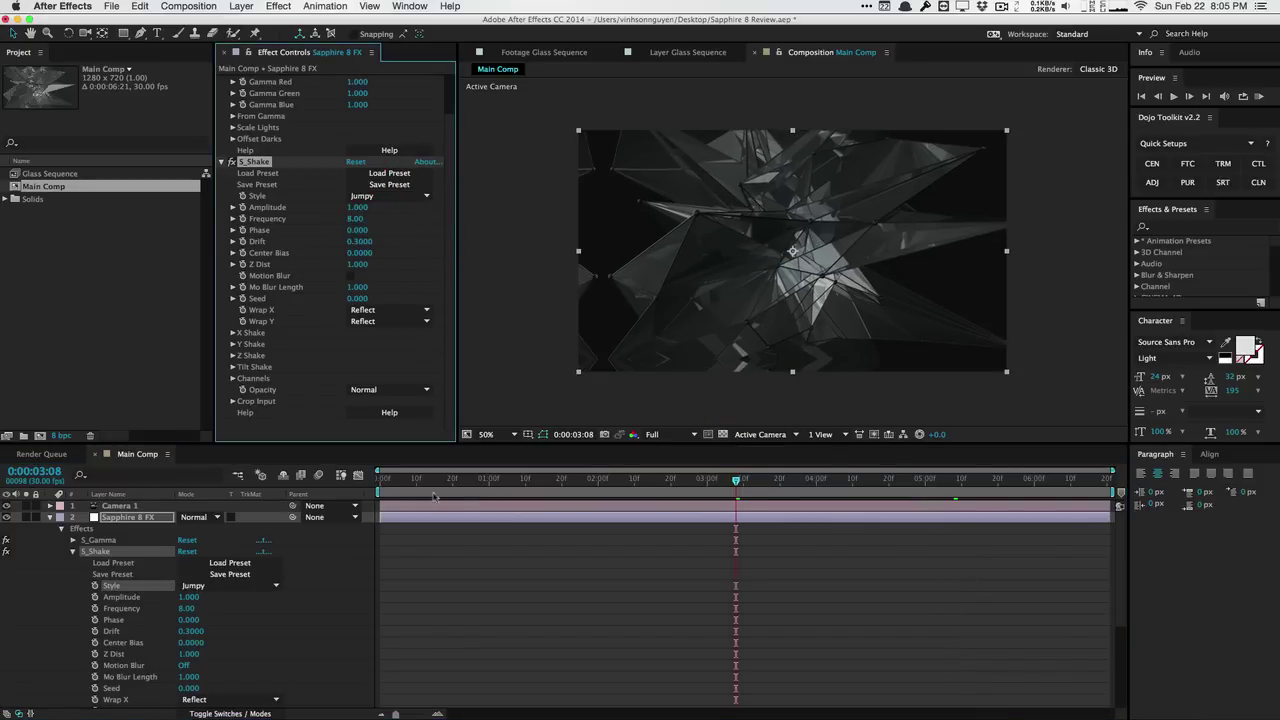
{"action": "key", "text": "space"}
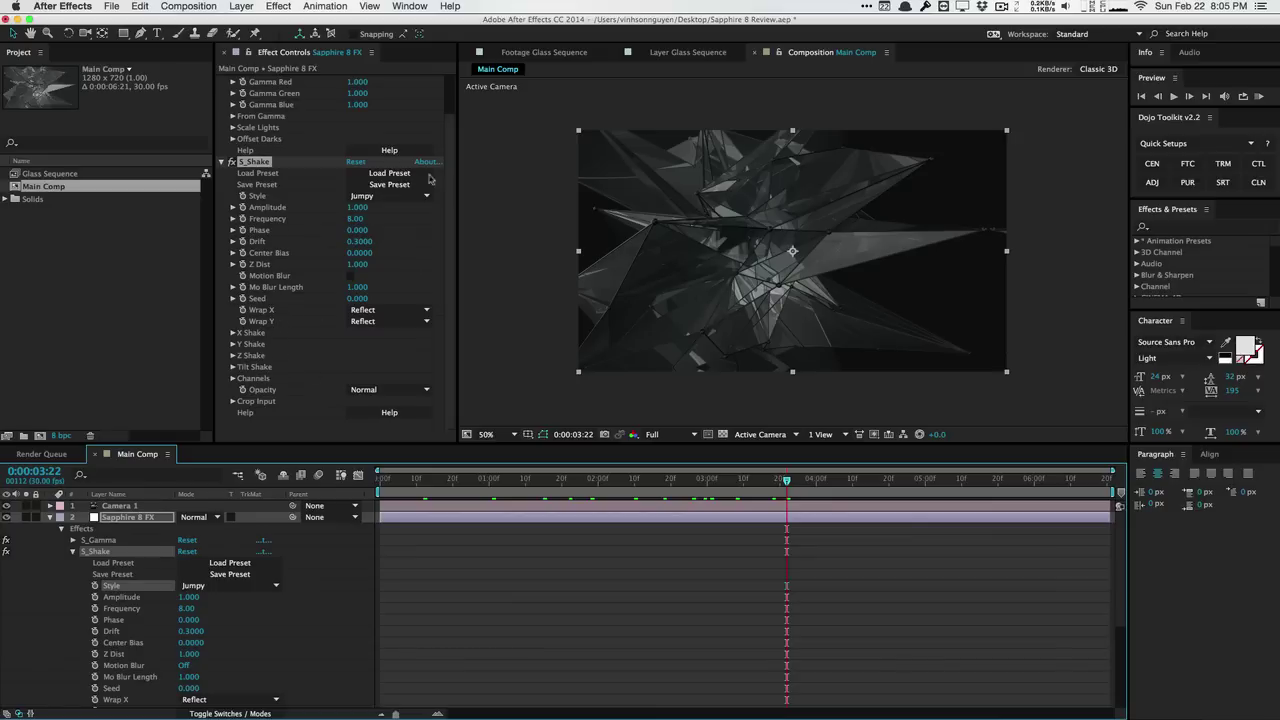
{"action": "key", "text": "Delete"}
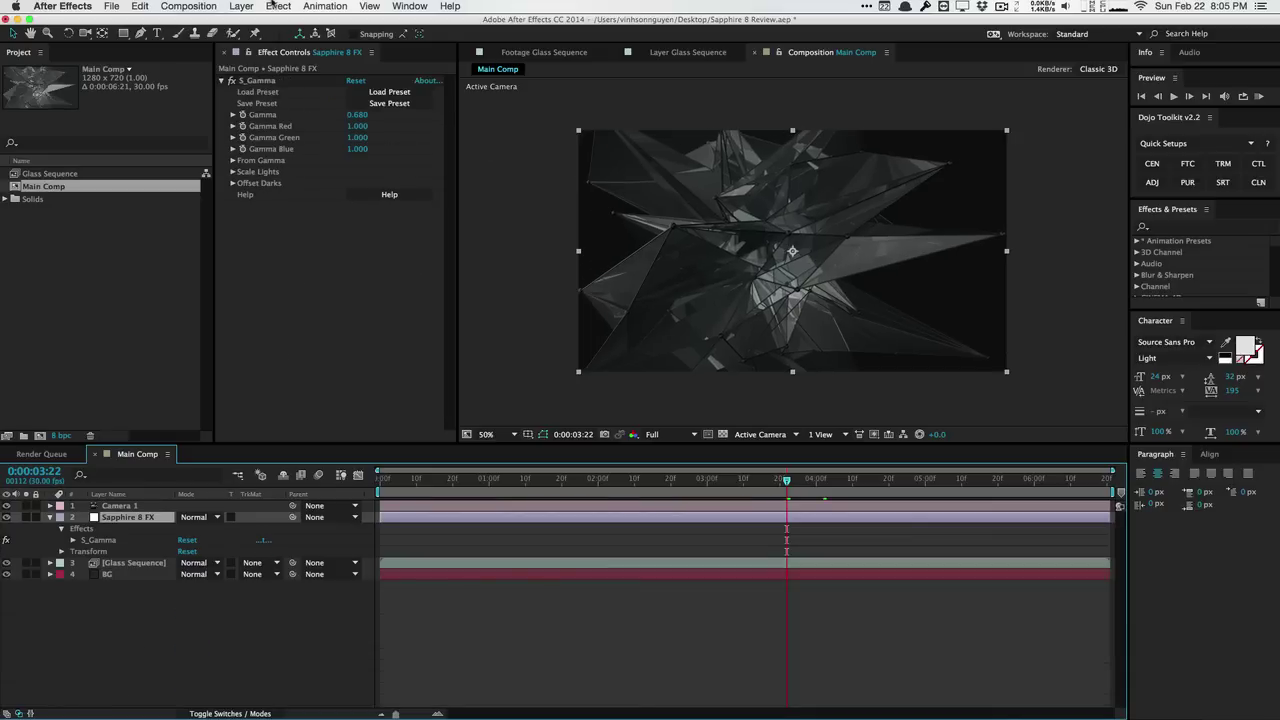
Apply the S_Glow effect from Sapphire Lighting to the Sapphire 8 FX layer.
{"action": "left_click", "coordinate": [278, 6]}
{"action": "scroll", "coordinate": [365, 412], "scroll_direction": "down", "scroll_amount": 5}
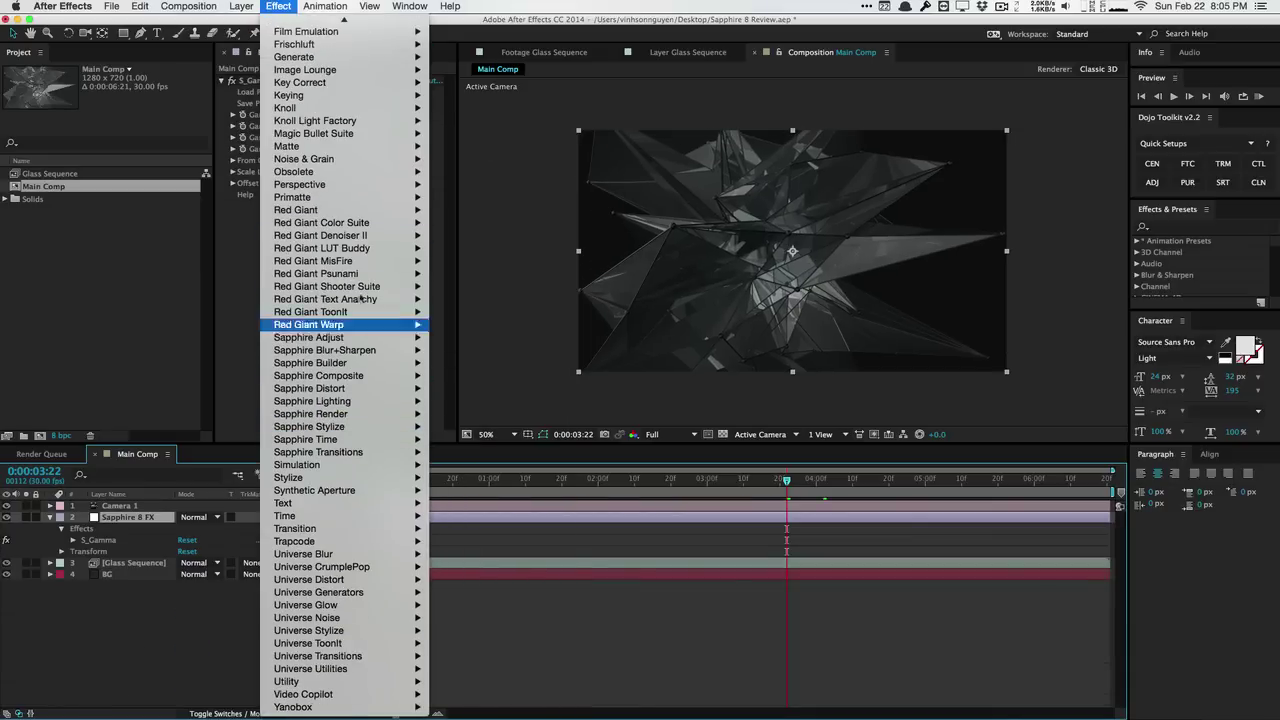
{"action": "mouse_move", "coordinate": [369, 324]}
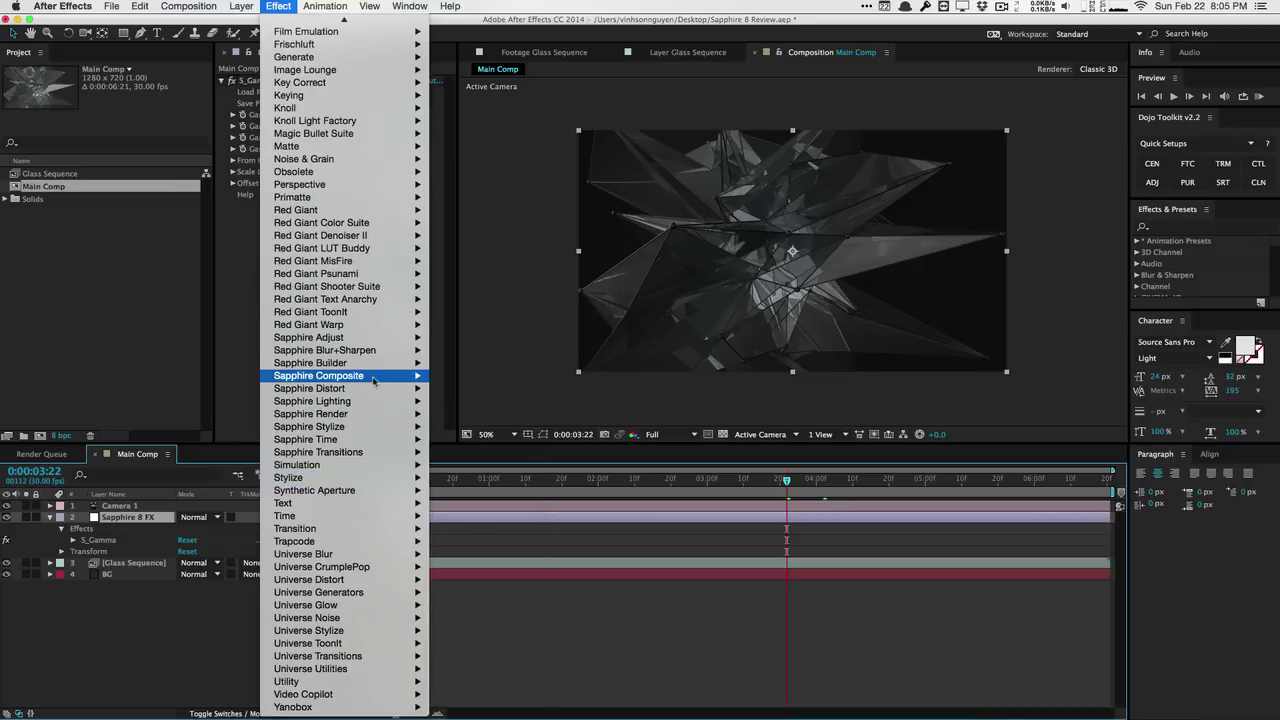
{"action": "mouse_move", "coordinate": [380, 390]}
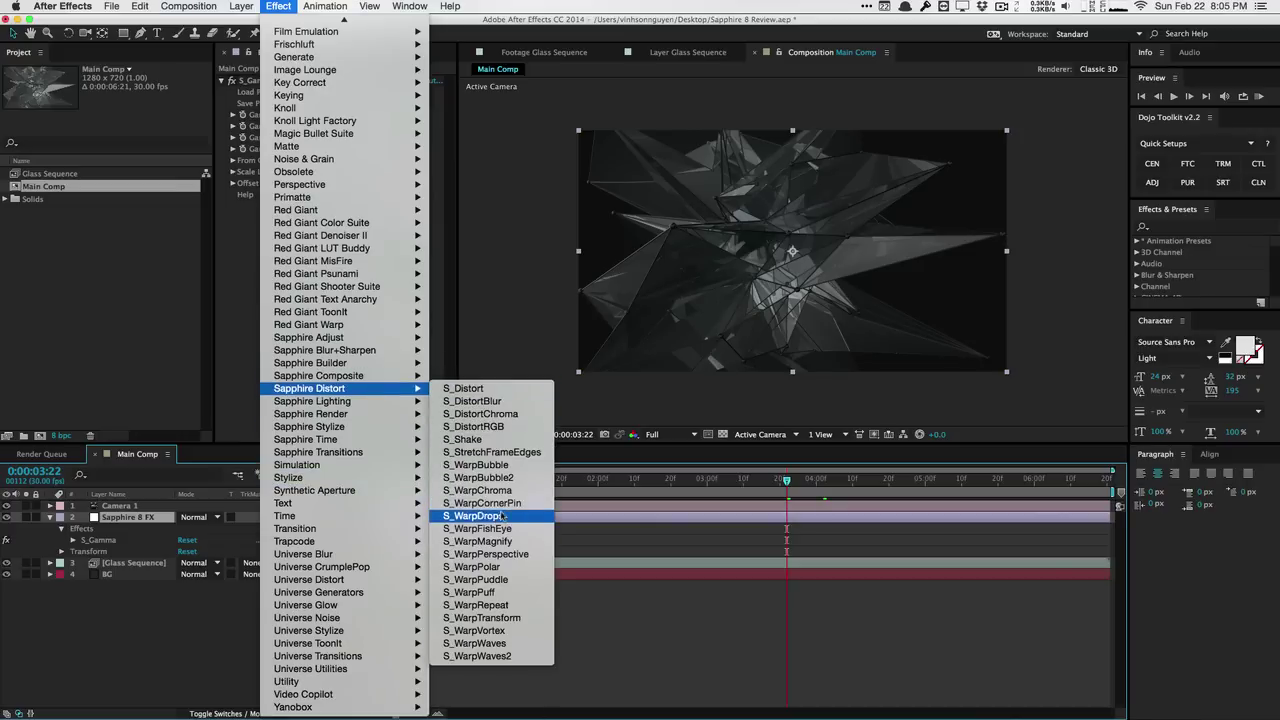
{"action": "mouse_move", "coordinate": [416, 401]}
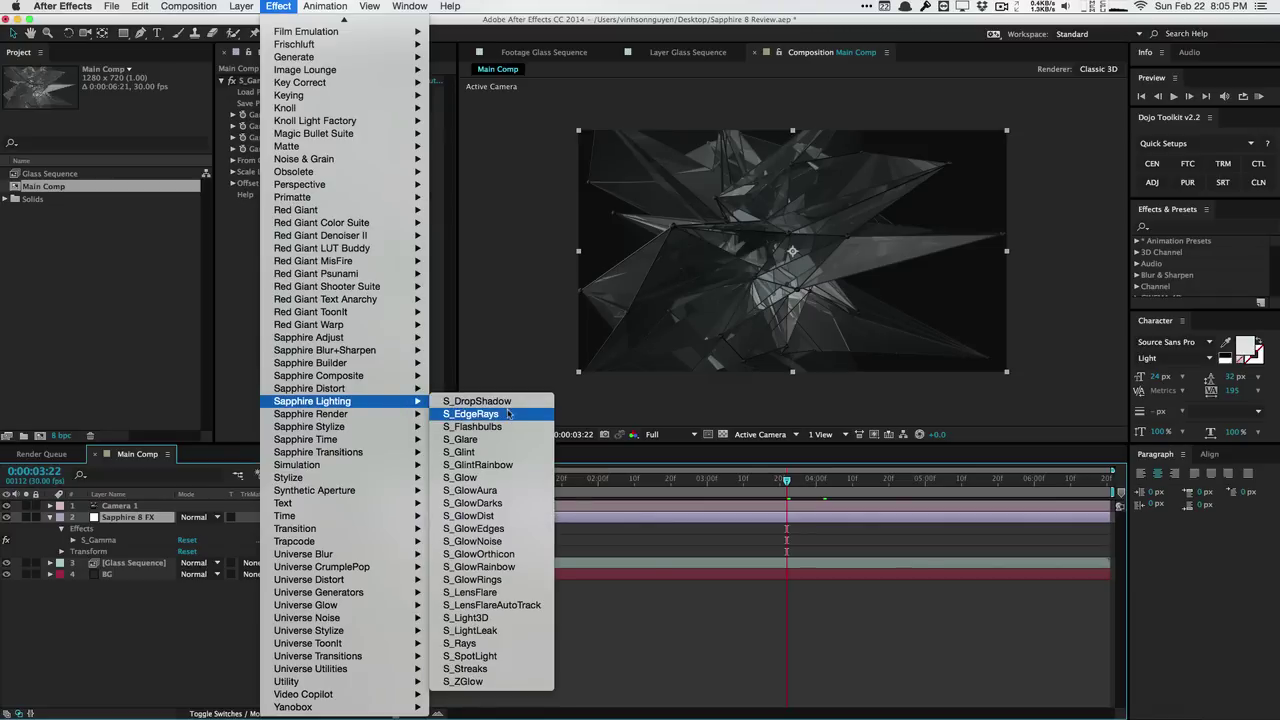
{"action": "left_click", "coordinate": [505, 477]}
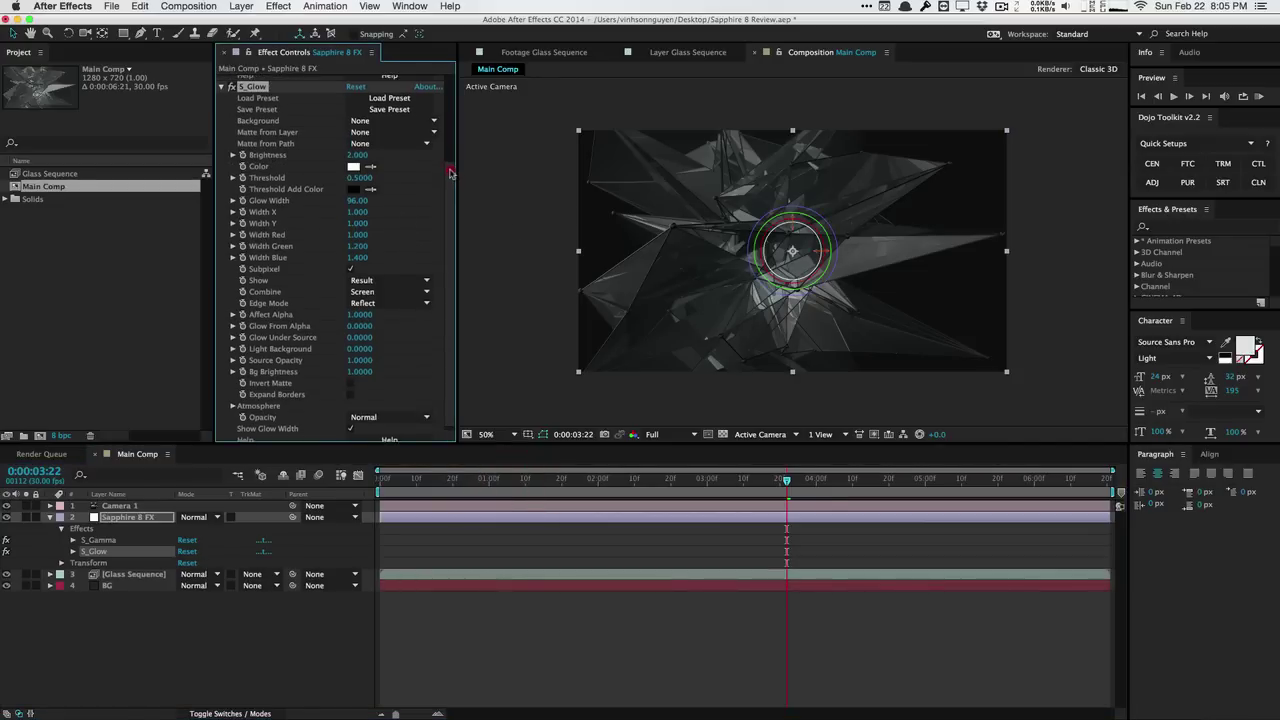
Lower S_Glow's Threshold to about 0.09 and raise its Light Background to about 0.4.
{"action": "left_click", "coordinate": [450, 212]}
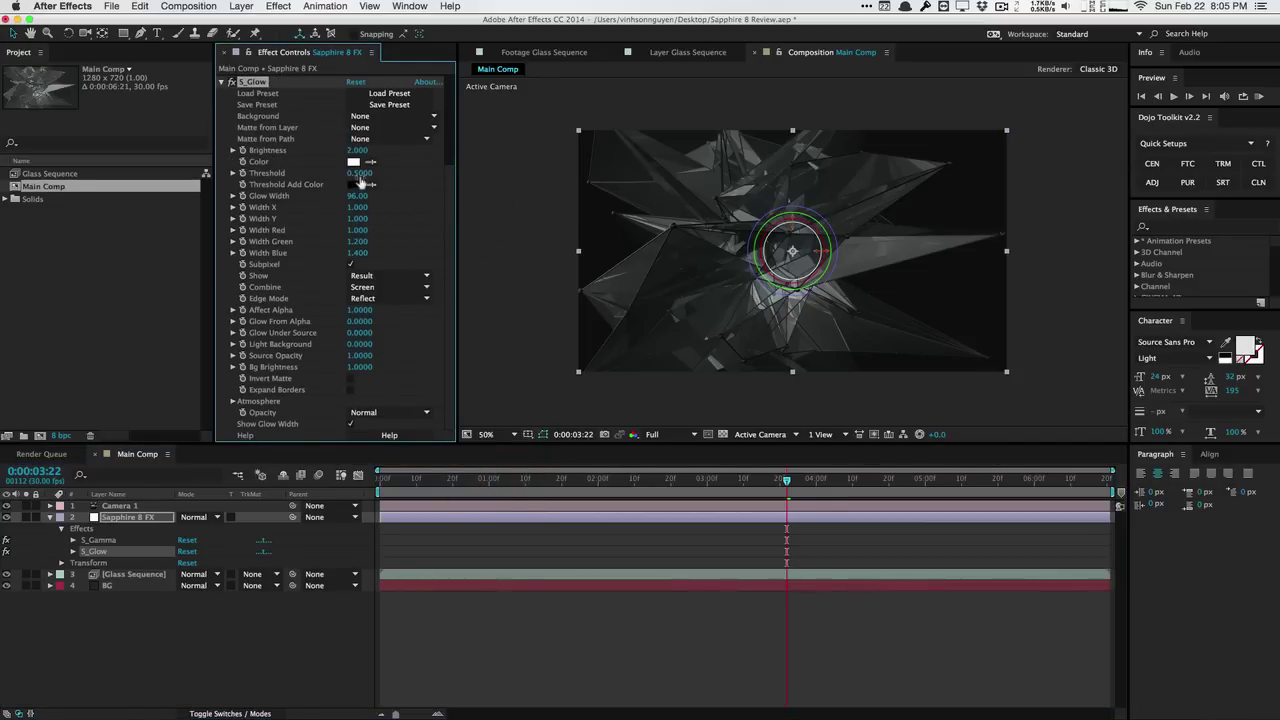
{"action": "left_click_drag", "start_coordinate": [351, 175], "coordinate": [328, 181]}
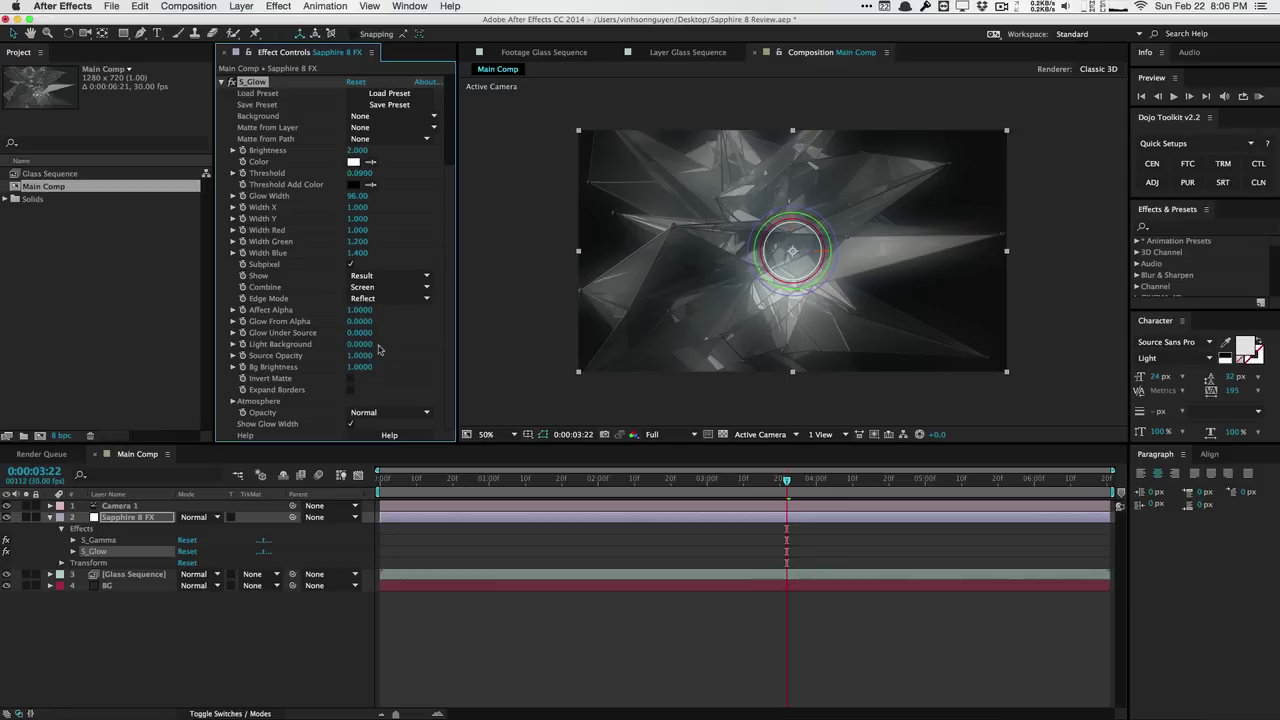
{"action": "left_click_drag", "start_coordinate": [370, 345], "coordinate": [395, 340]}
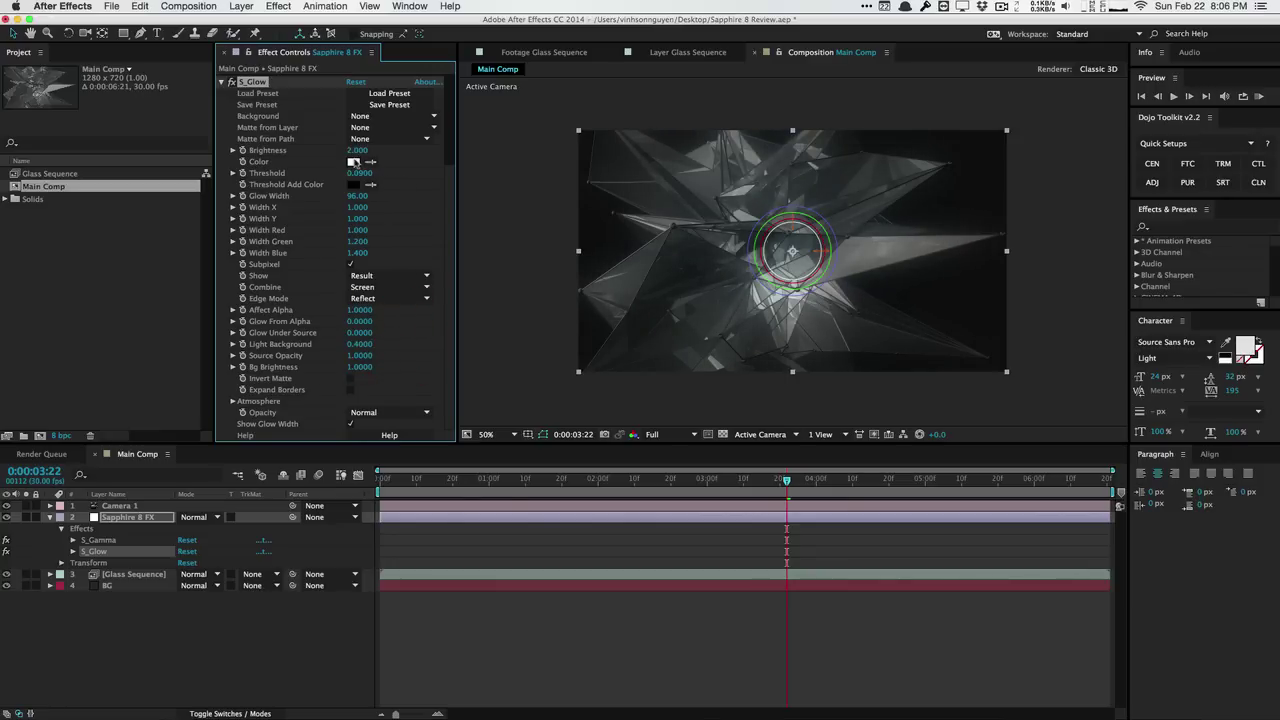
Try a different glow Color on S_Glow and delete the effect.
{"action": "left_click", "coordinate": [354, 162]}
{"action": "left_click", "coordinate": [482, 298]}
{"action": "left_click_drag", "start_coordinate": [391, 143], "coordinate": [449, 143]}
{"action": "left_click", "coordinate": [528, 202]}
{"action": "left_click", "coordinate": [250, 81]}
{"action": "key", "text": "Delete"}
Apply S_LensFlare from Sapphire Lighting to the Sapphire 8 FX layer and move its hotspot to about 209.6, 147.6.
{"action": "left_click", "coordinate": [279, 5]}
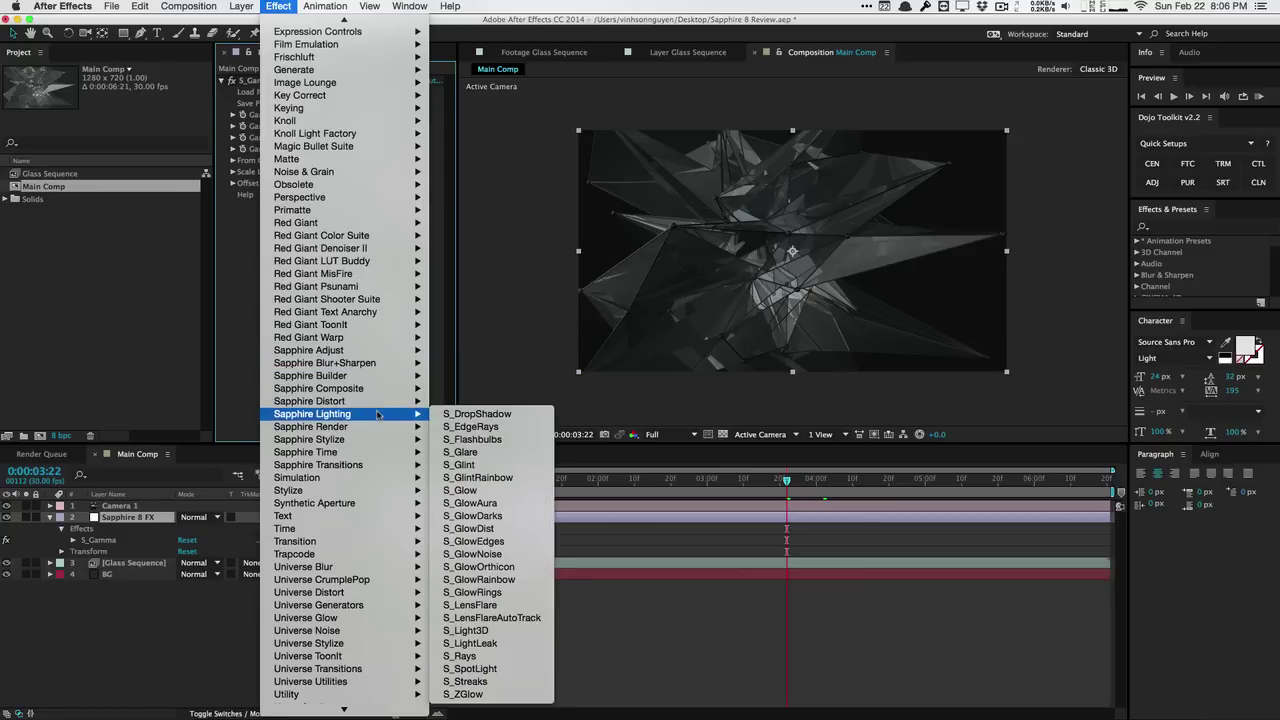
{"action": "mouse_move", "coordinate": [380, 428]}
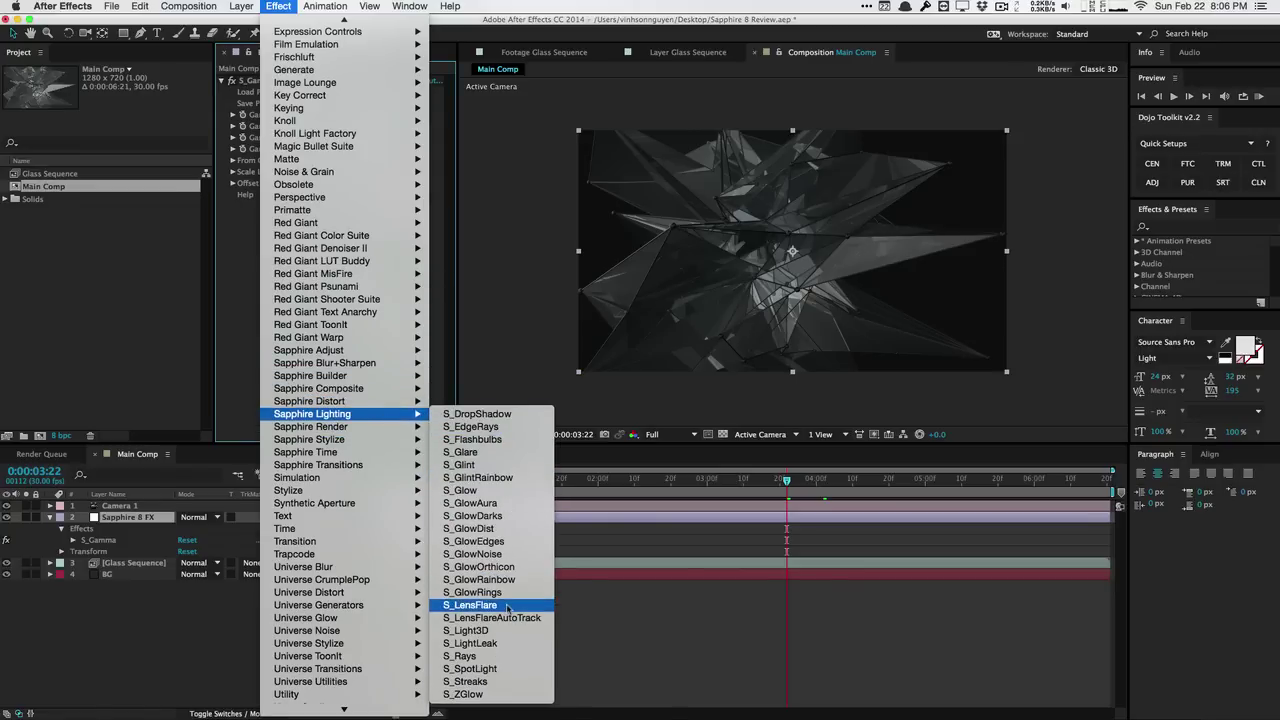
{"action": "left_click", "coordinate": [500, 604]}
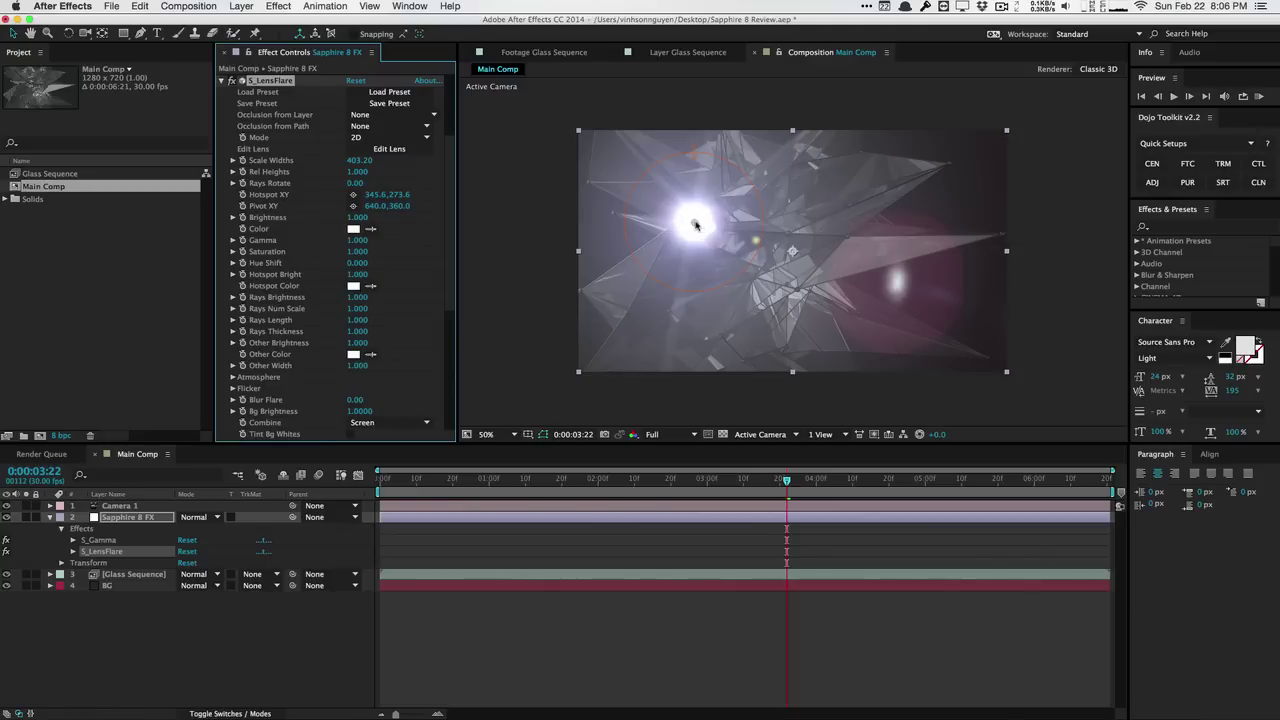
{"action": "left_click_drag", "start_coordinate": [696, 225], "coordinate": [650, 183]}
Open S_LensFlare's lens for editing in Sapphire Flare Designer, move the flare to the image's upper-right corner, and add two Chroma Ring elements.
{"action": "left_click_drag", "start_coordinate": [452, 216], "coordinate": [456, 167]}
{"action": "left_click", "coordinate": [400, 242]}
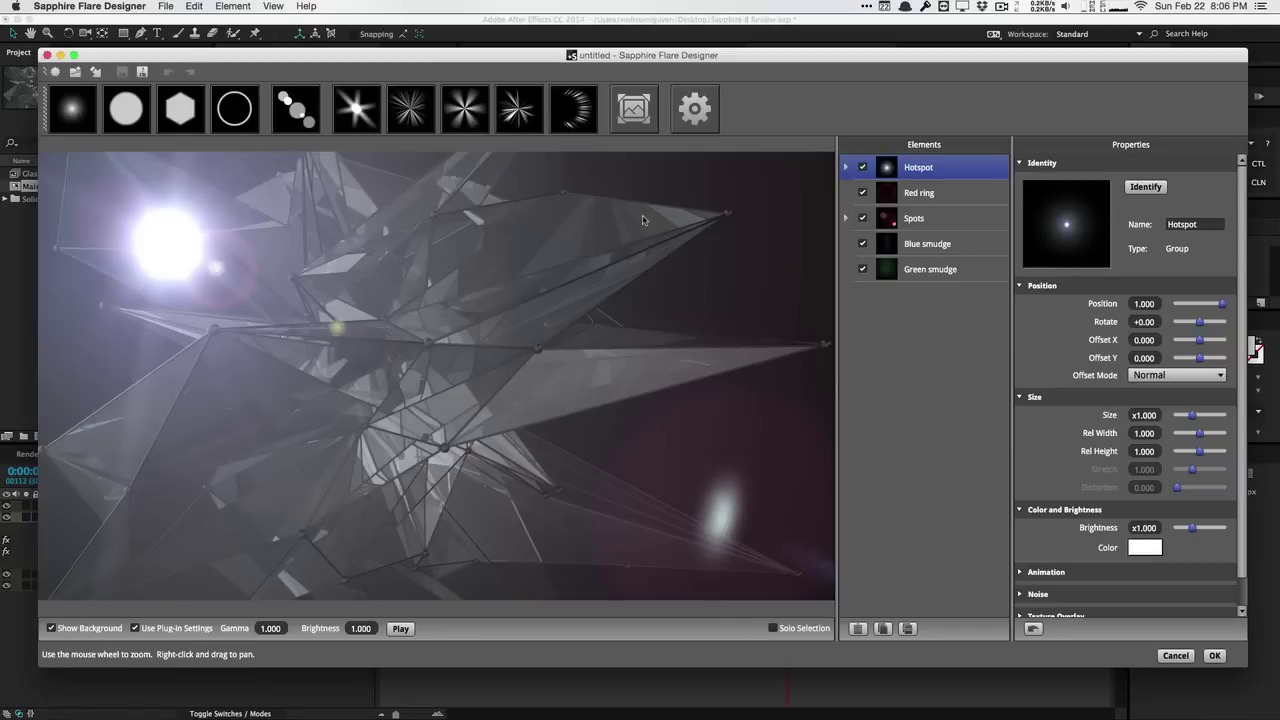
{"action": "left_click_drag", "start_coordinate": [193, 246], "coordinate": [756, 205]}
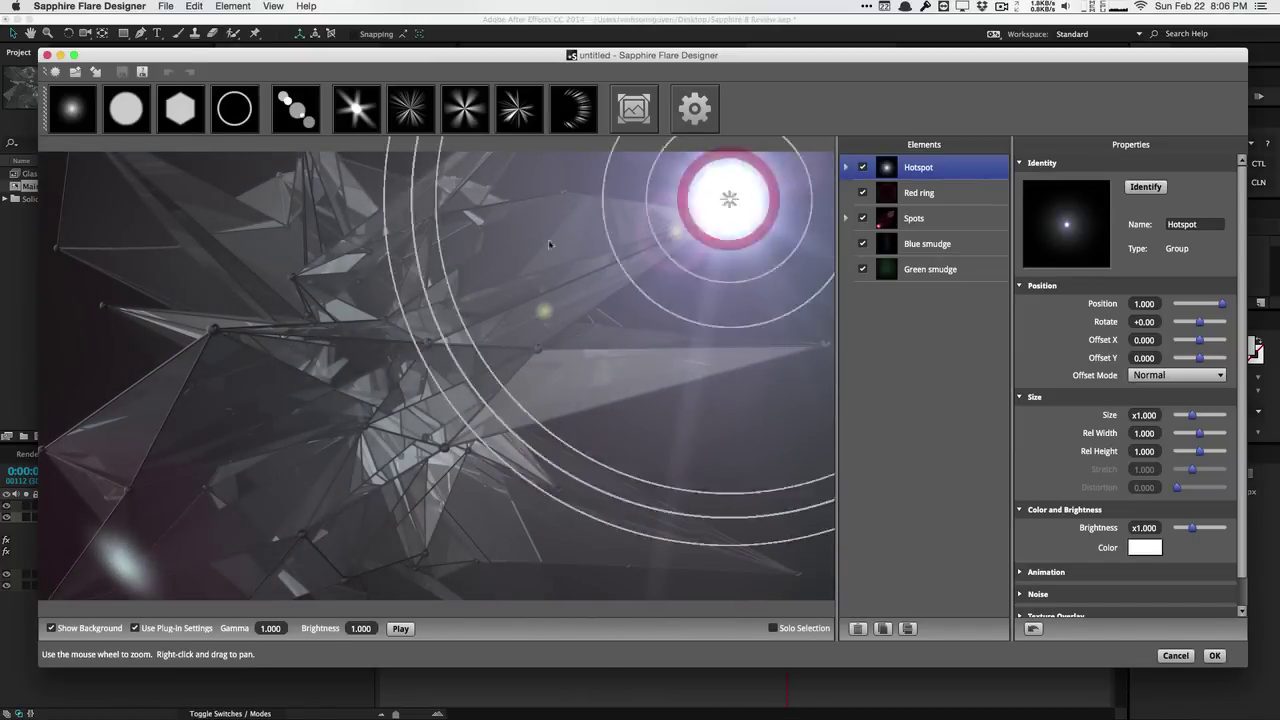
{"action": "left_click", "coordinate": [582, 110]}
{"action": "left_click", "coordinate": [582, 110]}
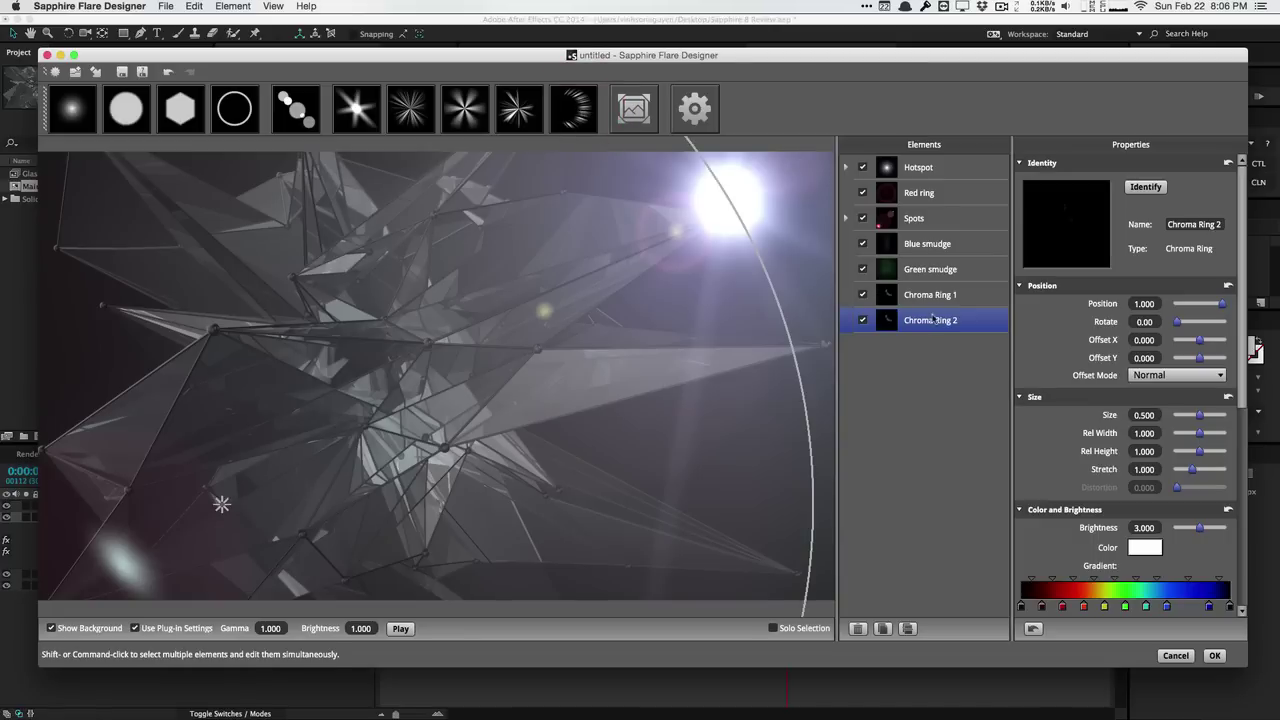
Enlarge the Hotspot element of the lens flare slightly.
{"action": "left_click", "coordinate": [943, 243]}
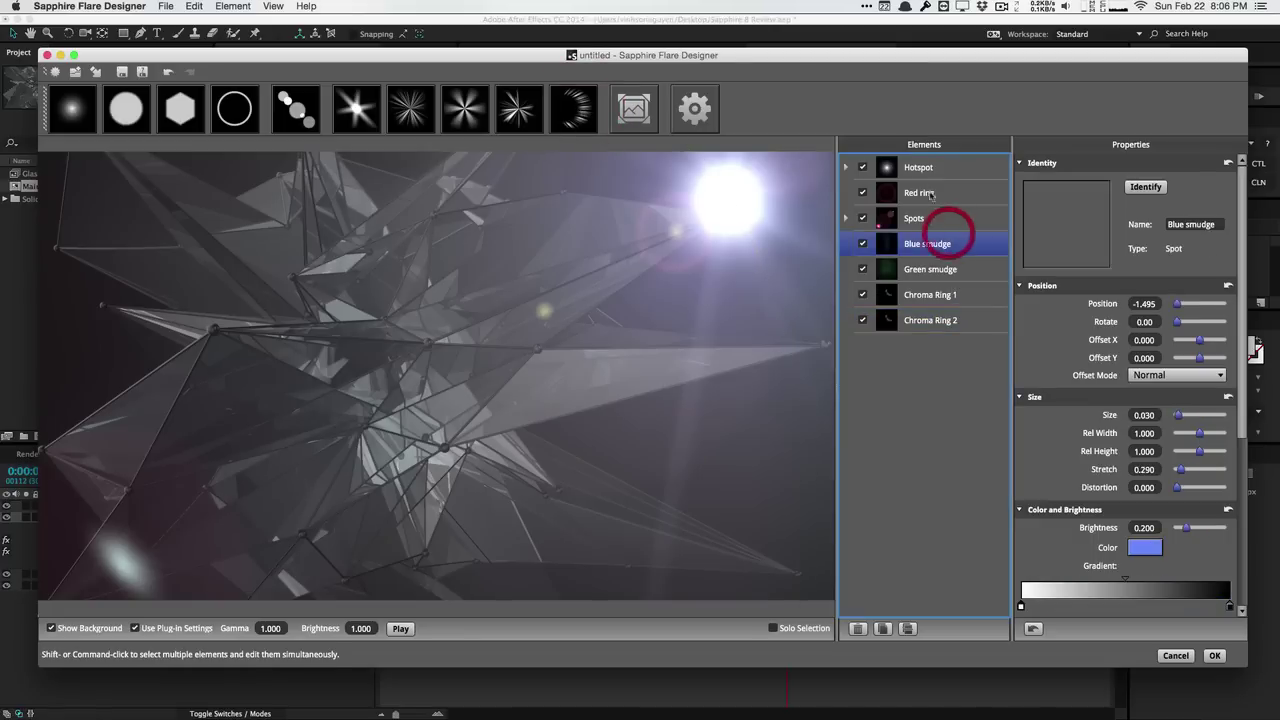
{"action": "left_click", "coordinate": [918, 167]}
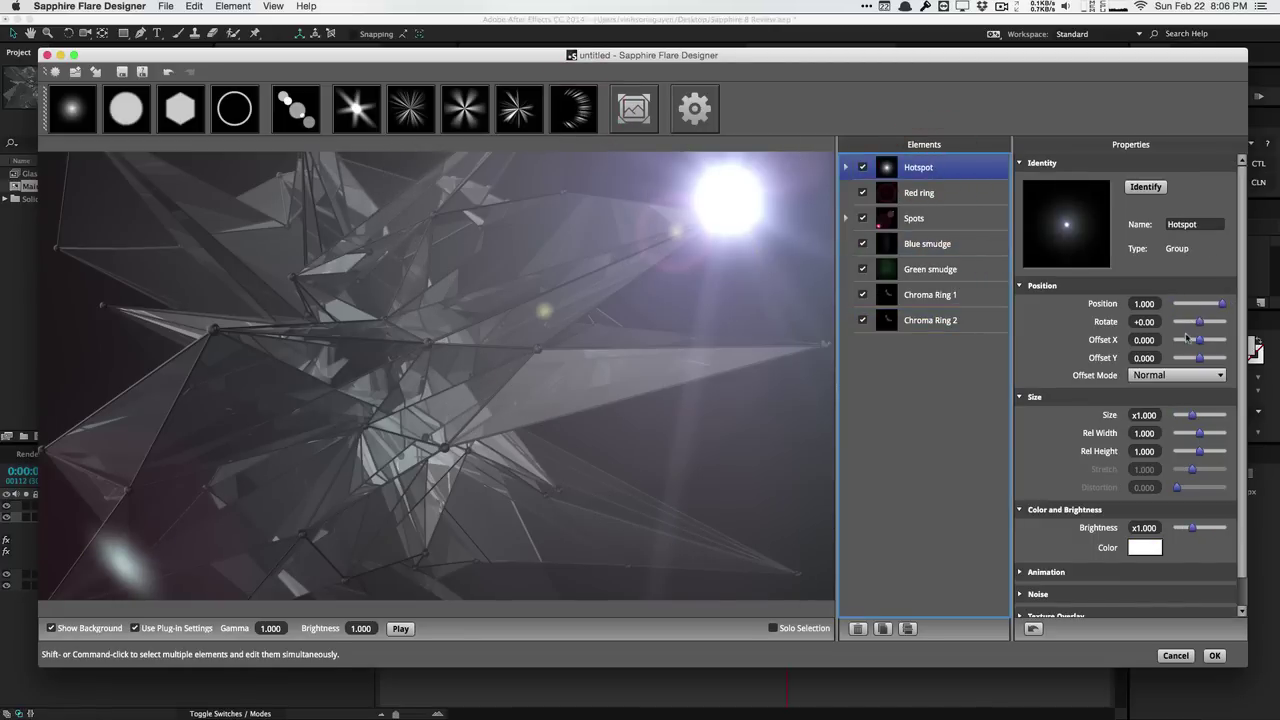
{"action": "left_click_drag", "start_coordinate": [1192, 416], "coordinate": [1199, 415]}
Recolor the Red ring element dark blue with RGB 25, 27, 76.
{"action": "left_click", "coordinate": [950, 194]}
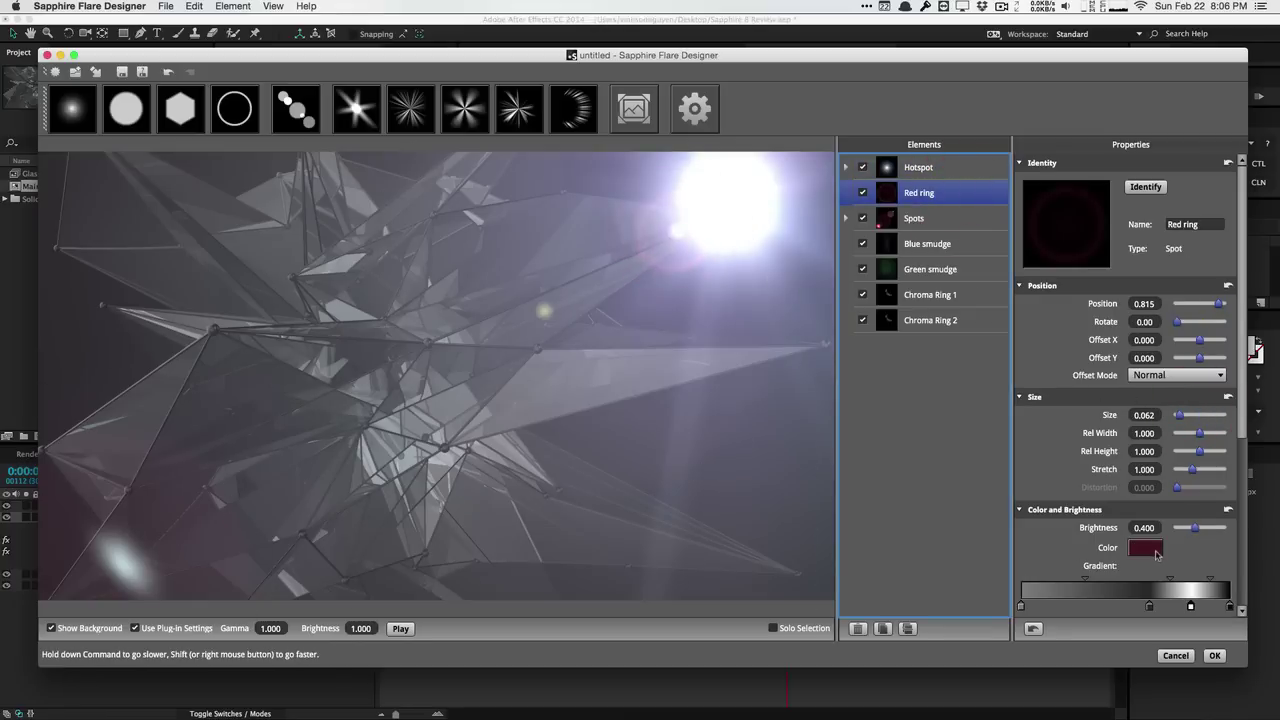
{"action": "left_click", "coordinate": [1145, 548]}
{"action": "mouse_move", "coordinate": [690, 276]}
{"action": "left_mouse_down"}
{"action": "mouse_move", "coordinate": [674, 275]}
{"action": "mouse_move", "coordinate": [679, 297]}
{"action": "left_mouse_up"}
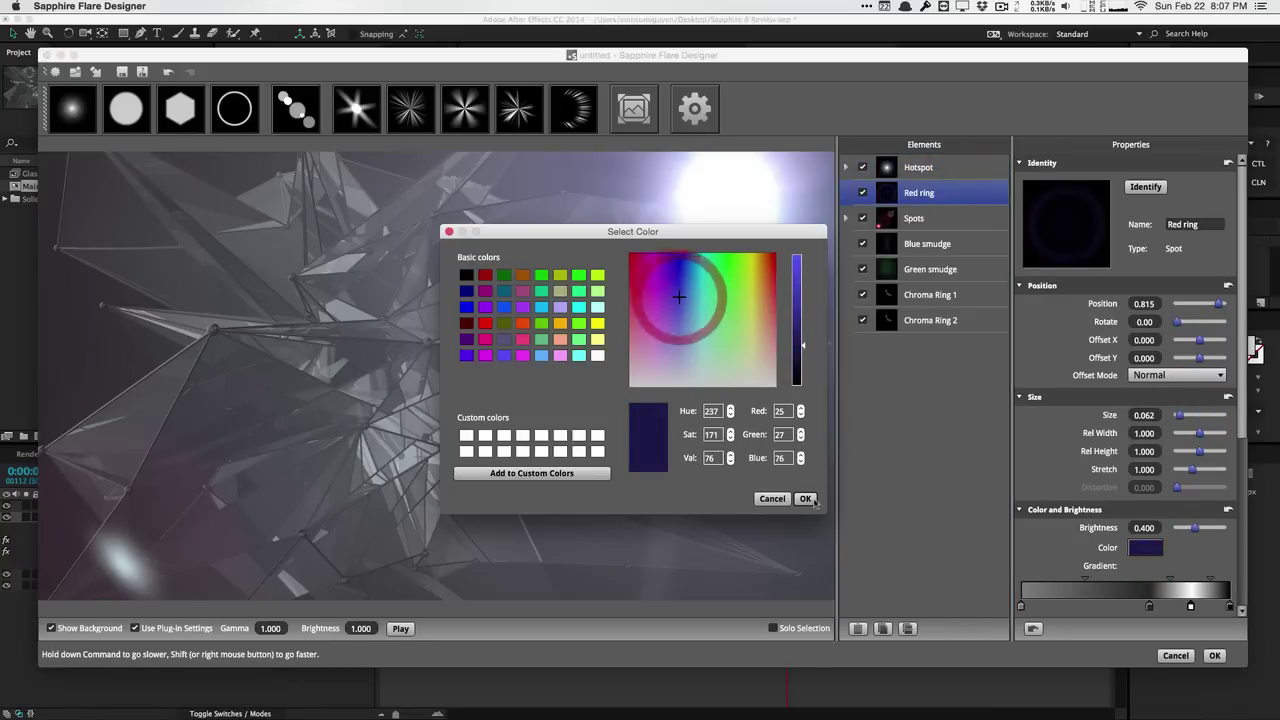
{"action": "left_click", "coordinate": [806, 498]}
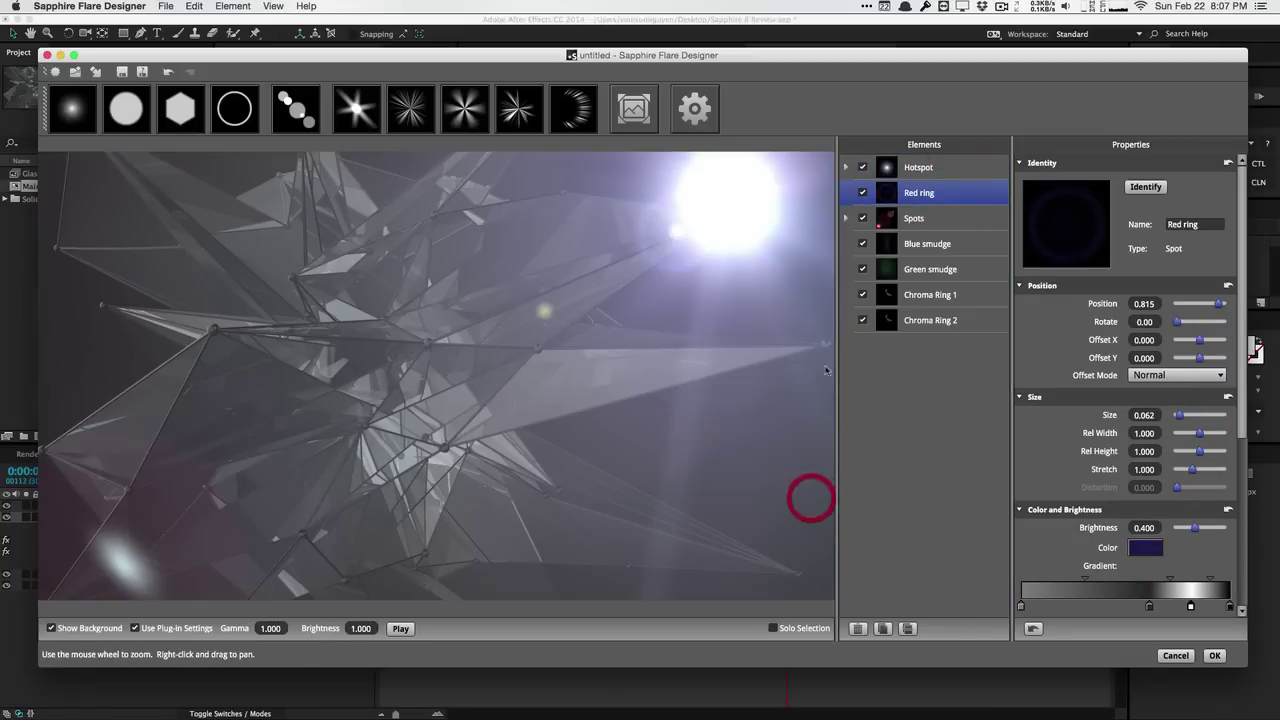
Add a Multi Spot element to the flare and cancel the lens editing.
{"action": "left_click", "coordinate": [286, 112]}
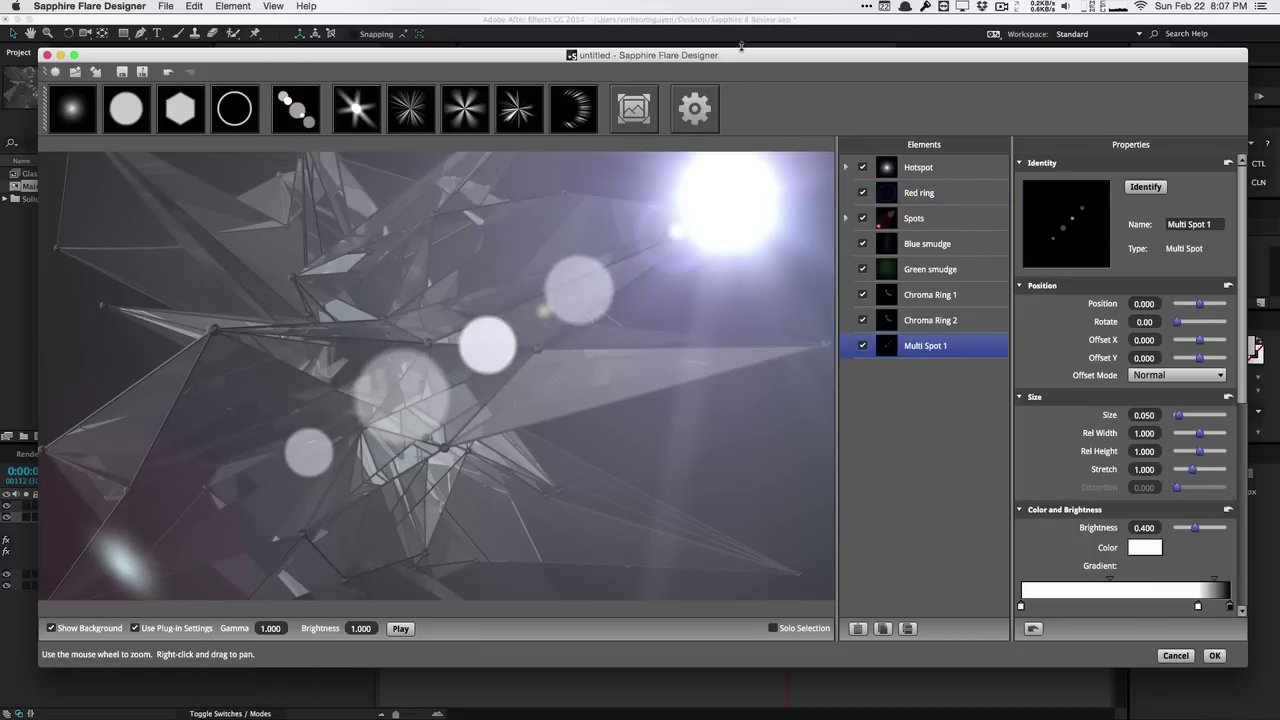
{"action": "left_click_drag", "start_coordinate": [741, 60], "coordinate": [738, 50]}
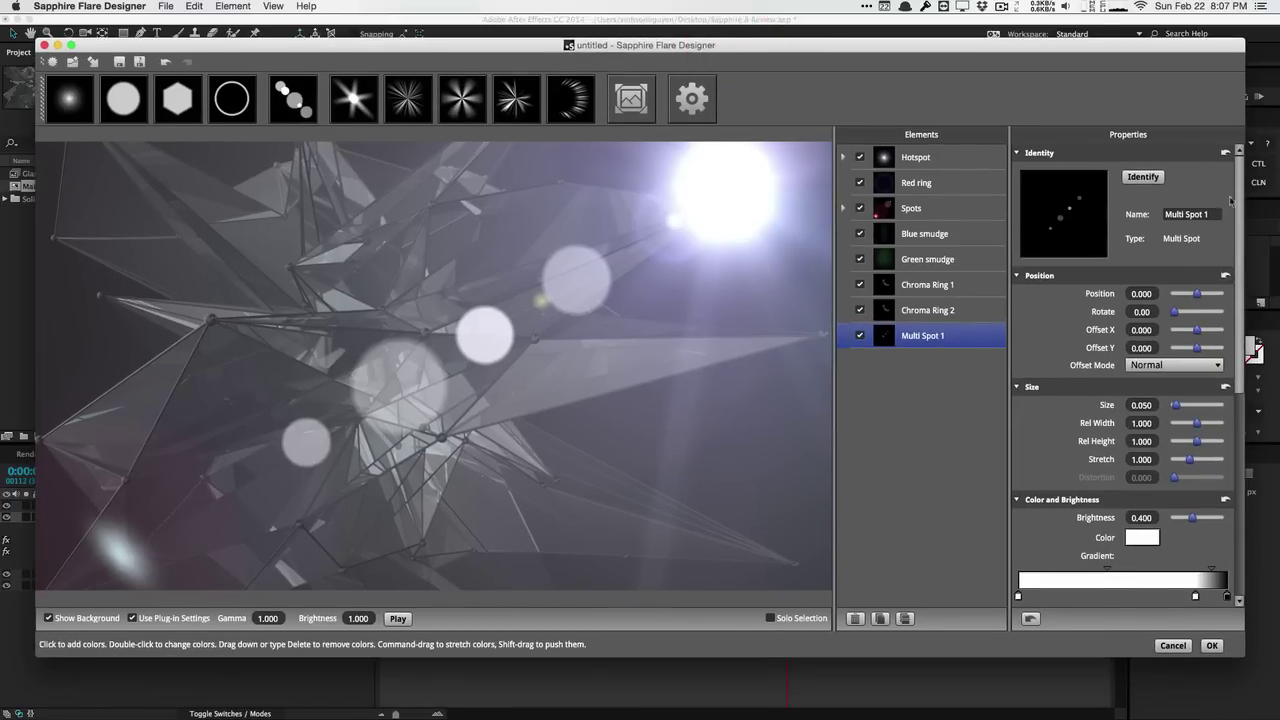
{"action": "left_click", "coordinate": [1174, 645]}
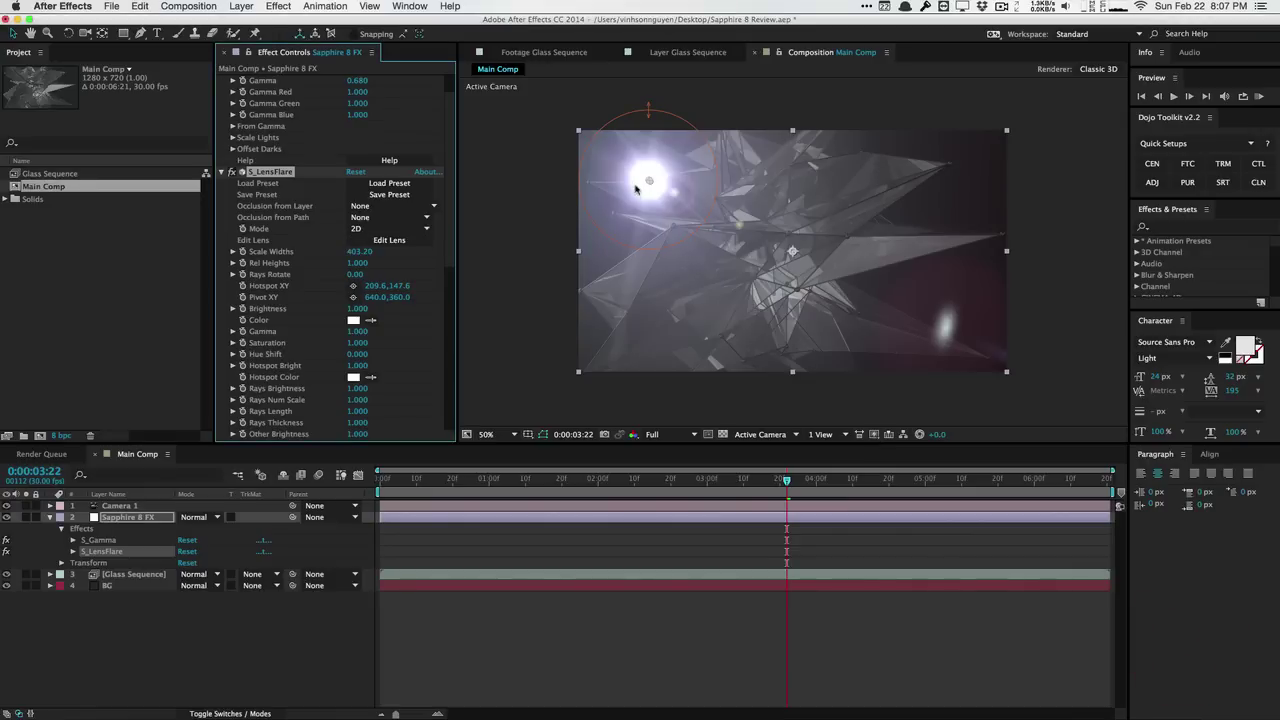
Move the S_LensFlare hotspot to the composition's upper-right corner, at about 1195.6, 93.6.
{"action": "left_click_drag", "start_coordinate": [645, 183], "coordinate": [977, 163]}
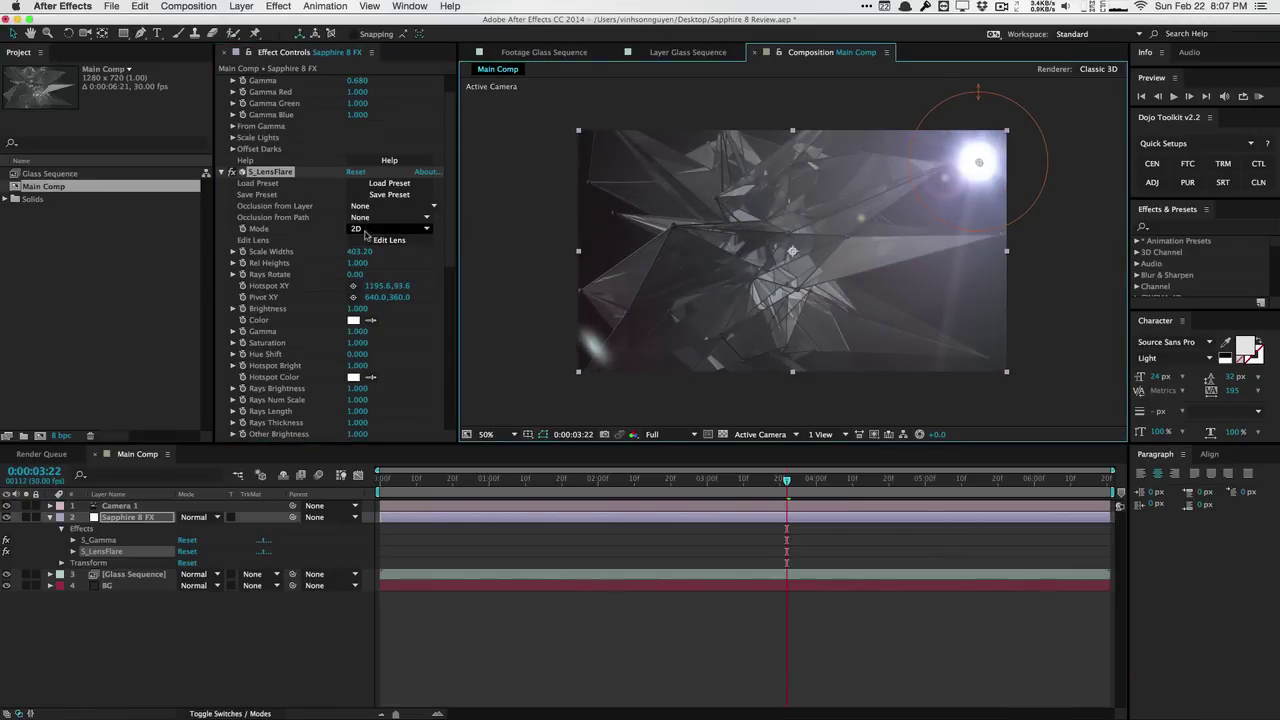
Delete the S_LensFlare effect from the Sapphire 8 FX layer.
{"action": "left_click", "coordinate": [366, 234]}
{"action": "left_click", "coordinate": [296, 246]}
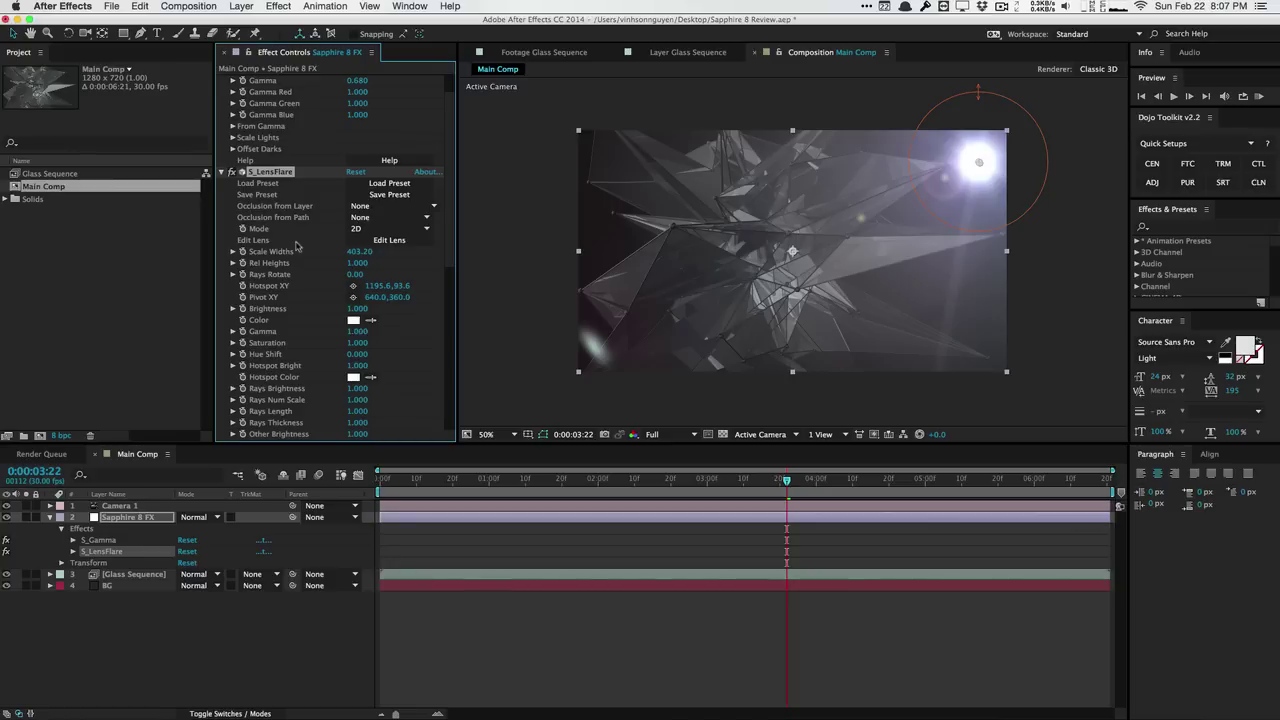
{"action": "key", "text": "Delete"}
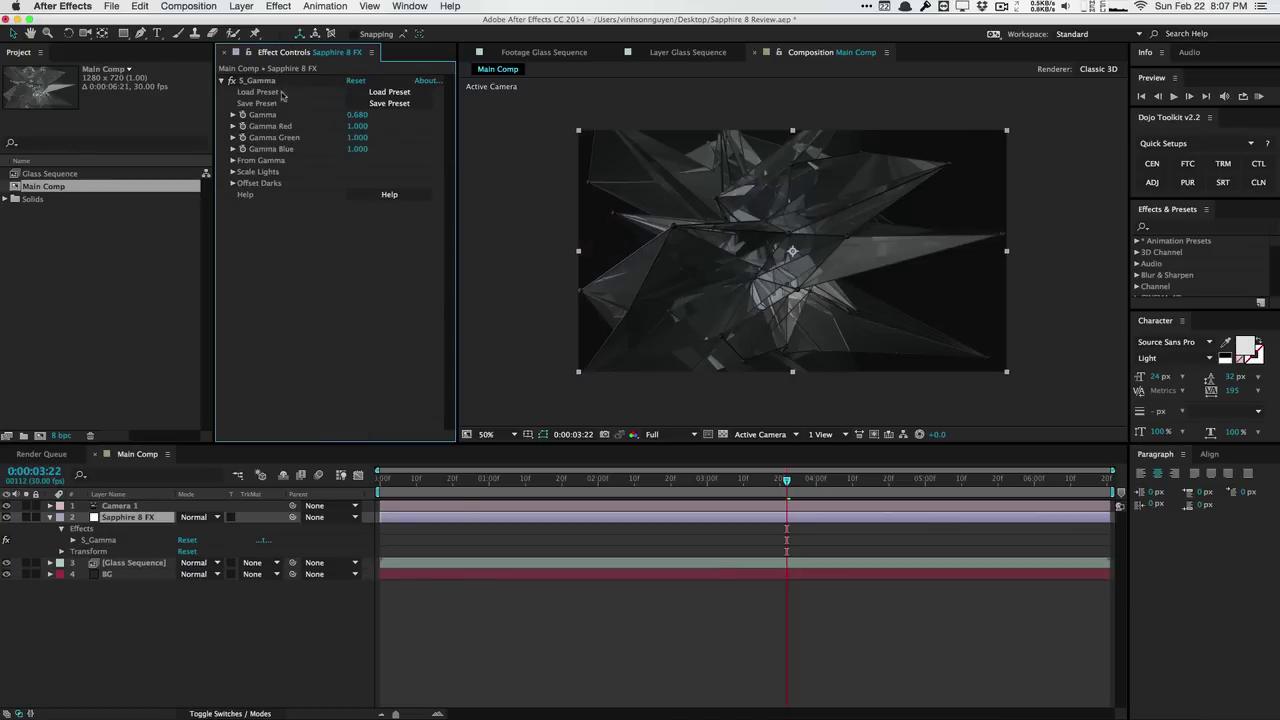
Apply the Sapphire Lighting effect S_Rays with rays length 0.960, rays brightness 18.80 and threshold 0.3600.
{"action": "left_click", "coordinate": [278, 6]}
{"action": "scroll", "coordinate": [345, 549], "scroll_direction": "down", "scroll_amount": 5}
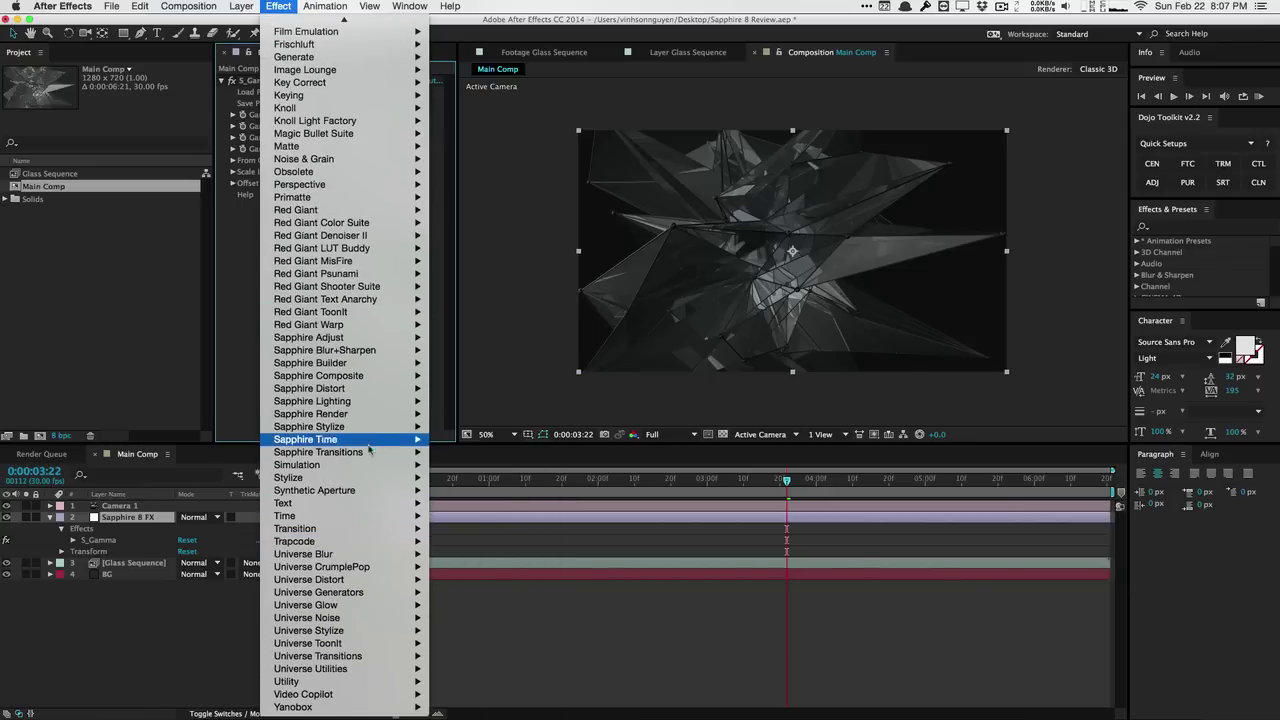
{"action": "mouse_move", "coordinate": [360, 414]}
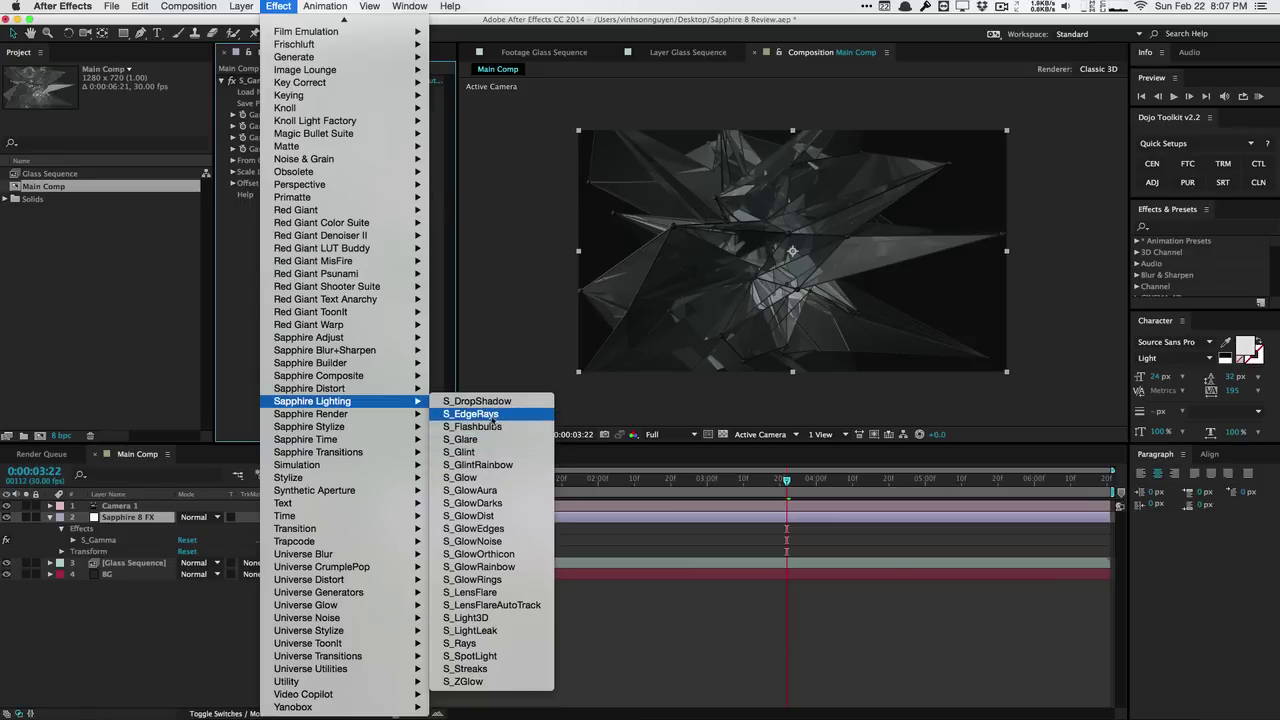
{"action": "left_click", "coordinate": [492, 644]}
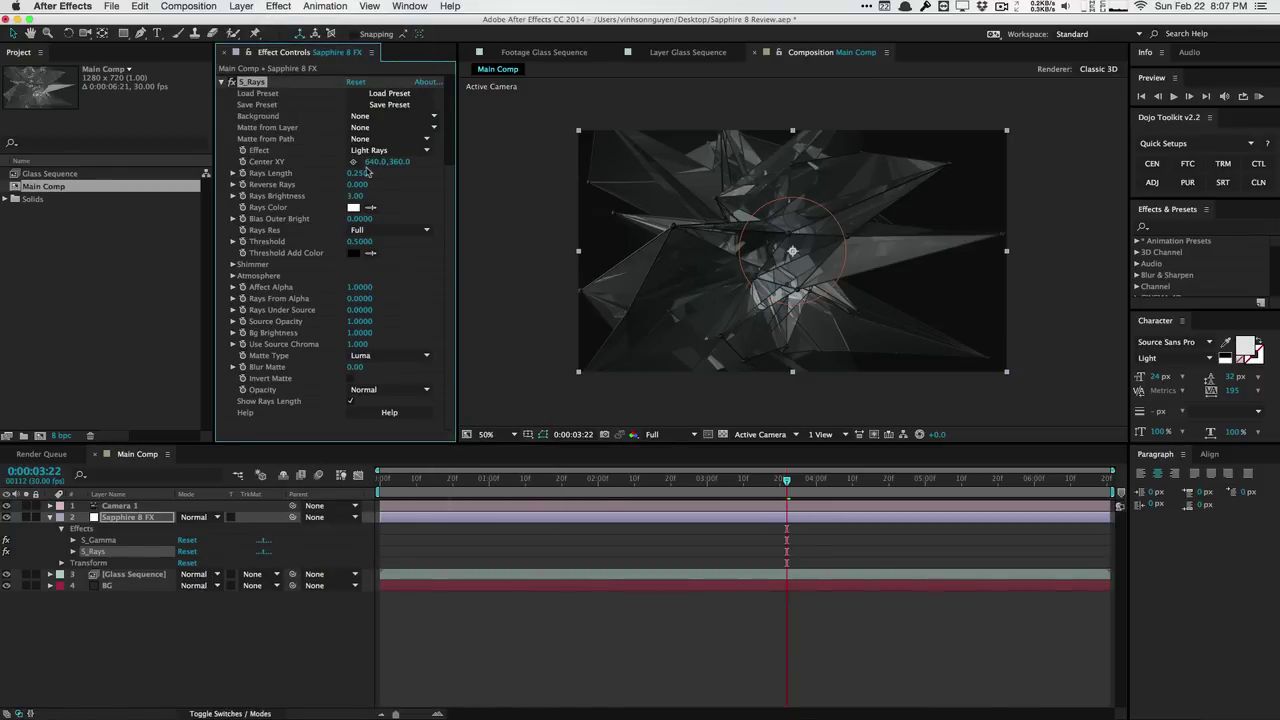
{"action": "left_click_drag", "start_coordinate": [357, 173], "coordinate": [446, 192]}
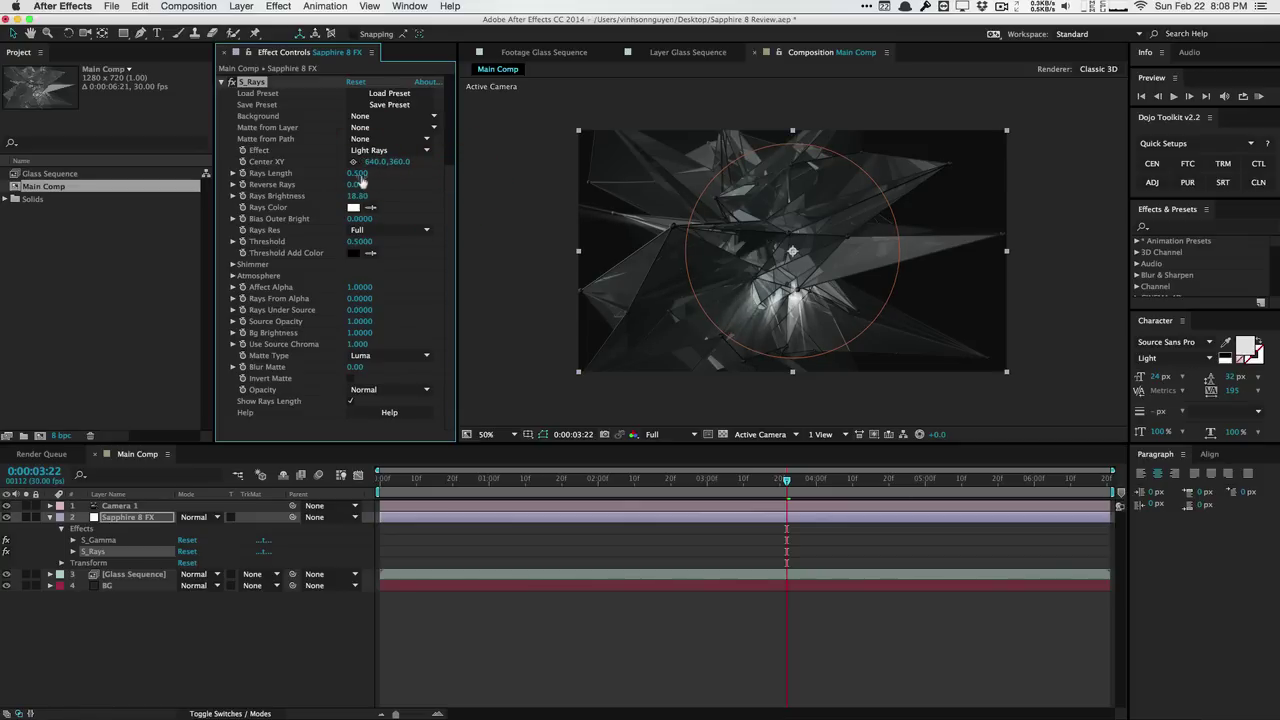
{"action": "left_click_drag", "start_coordinate": [361, 177], "coordinate": [411, 176]}
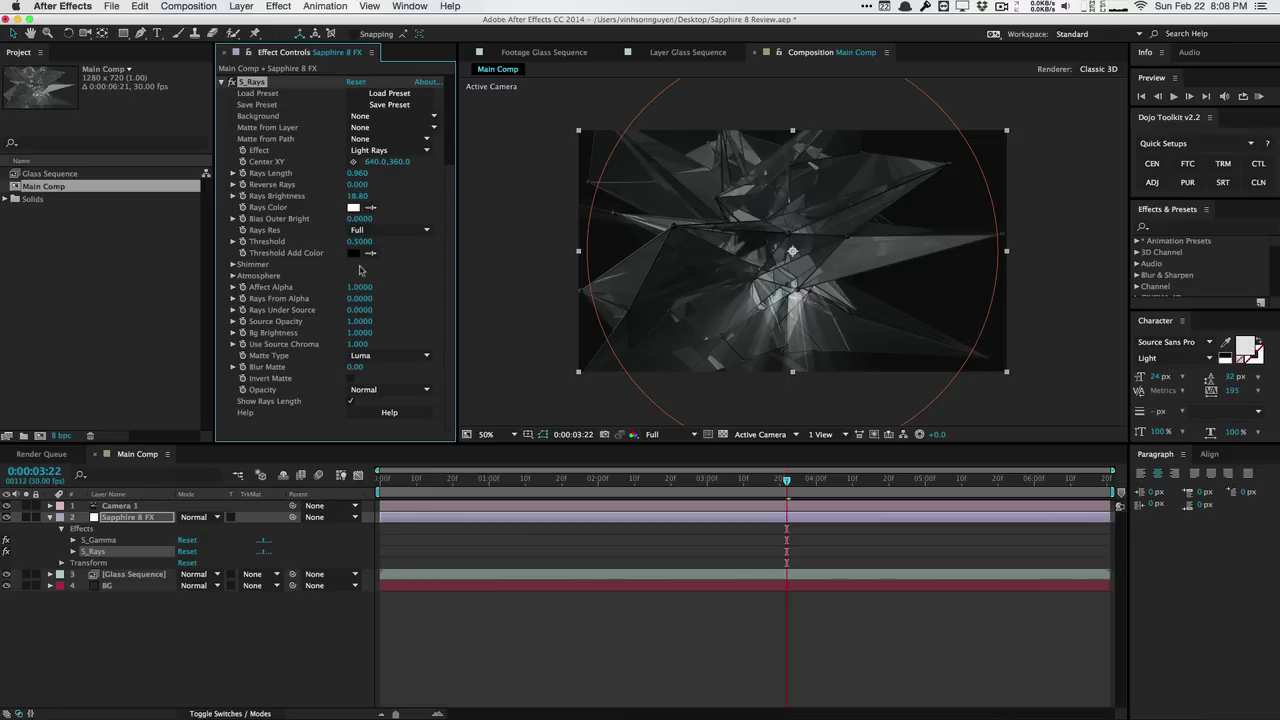
{"action": "mouse_move", "coordinate": [362, 244]}
{"action": "left_mouse_down"}
{"action": "mouse_move", "coordinate": [346, 241]}
{"action": "mouse_move", "coordinate": [360, 240]}
{"action": "left_mouse_up"}
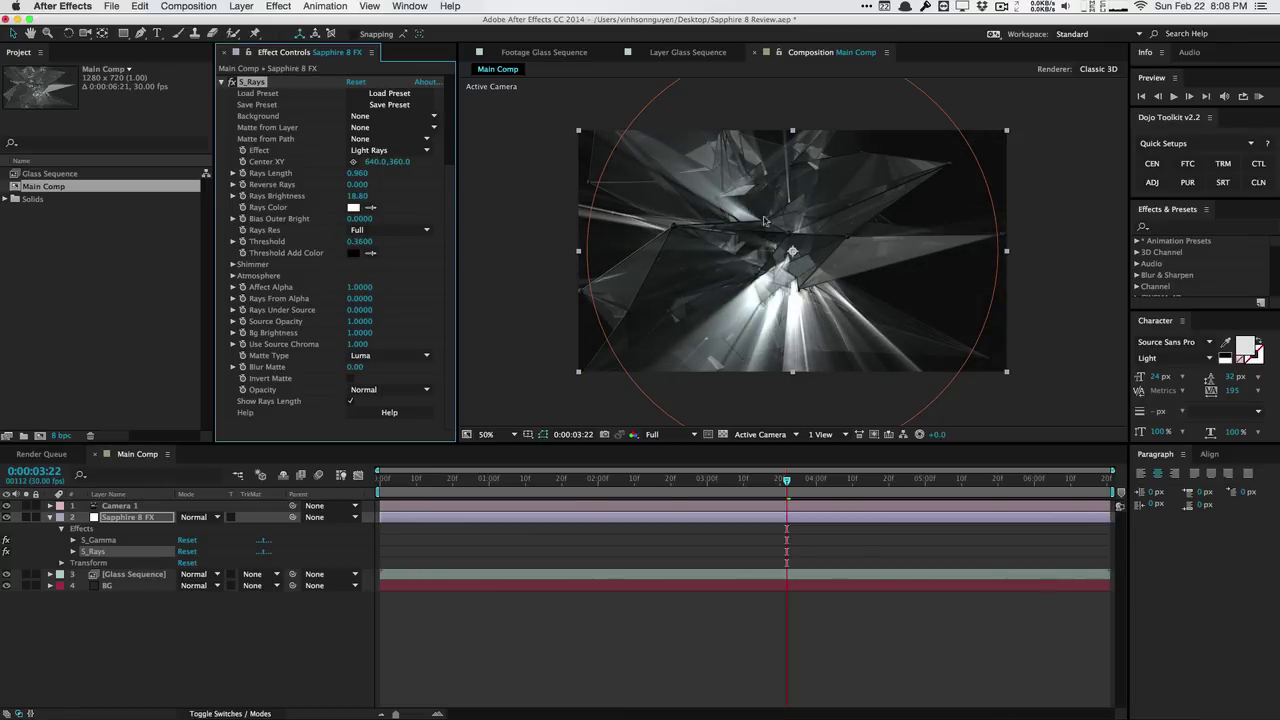
Replace S_Rays with the Sapphire Render effect S_Grid on the adjustment layer.
{"action": "left_click", "coordinate": [453, 287]}
{"action": "left_click", "coordinate": [280, 6]}
{"action": "scroll", "coordinate": [340, 470], "scroll_direction": "down", "scroll_amount": 5}
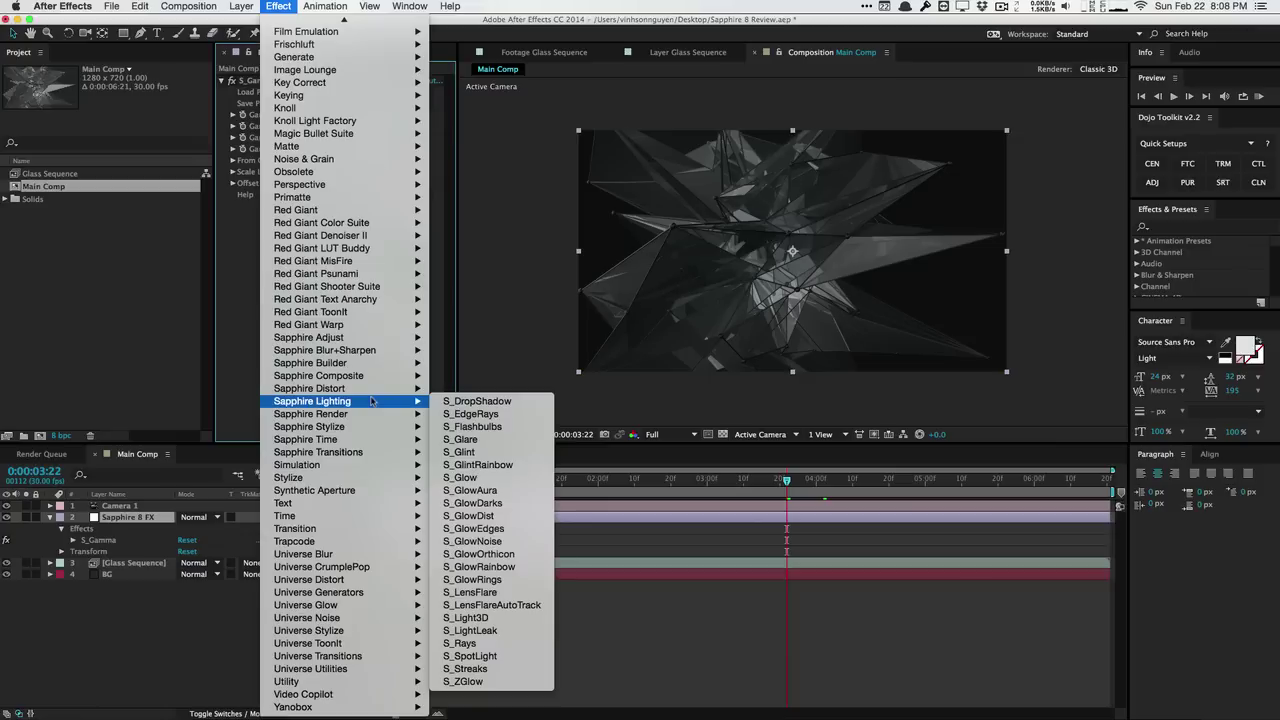
{"action": "mouse_move", "coordinate": [371, 394]}
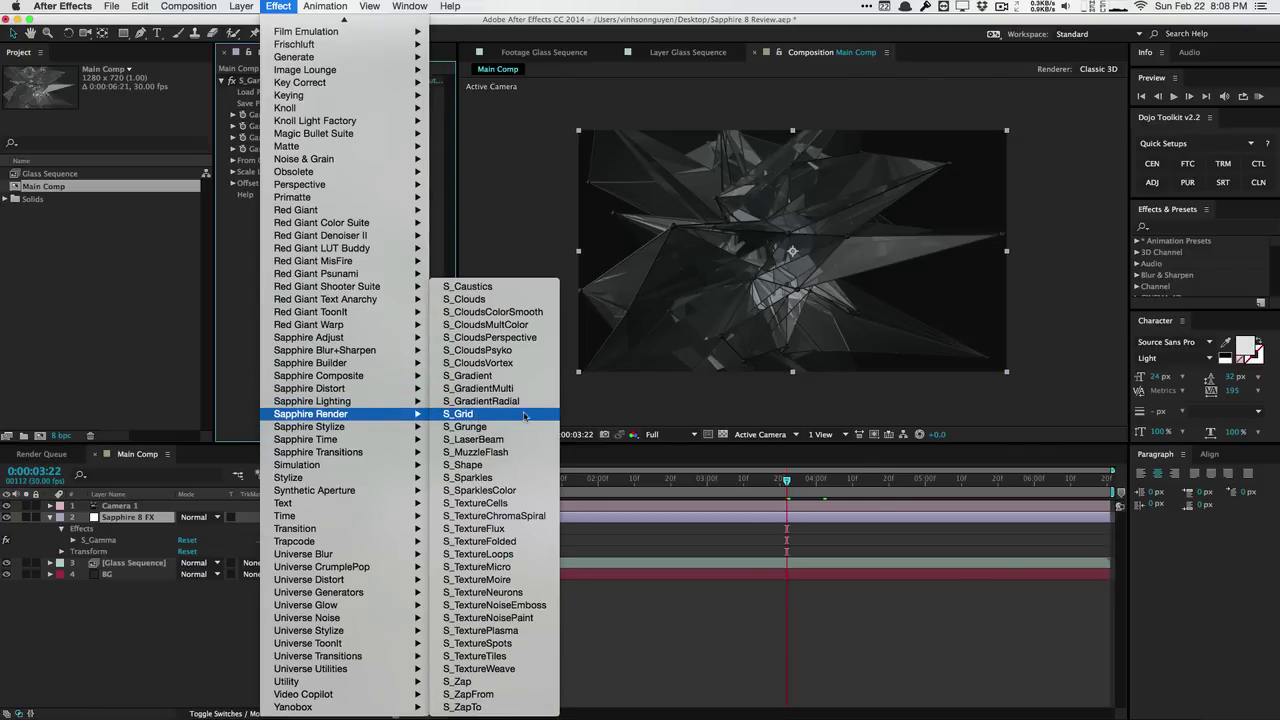
{"action": "left_click", "coordinate": [524, 414]}
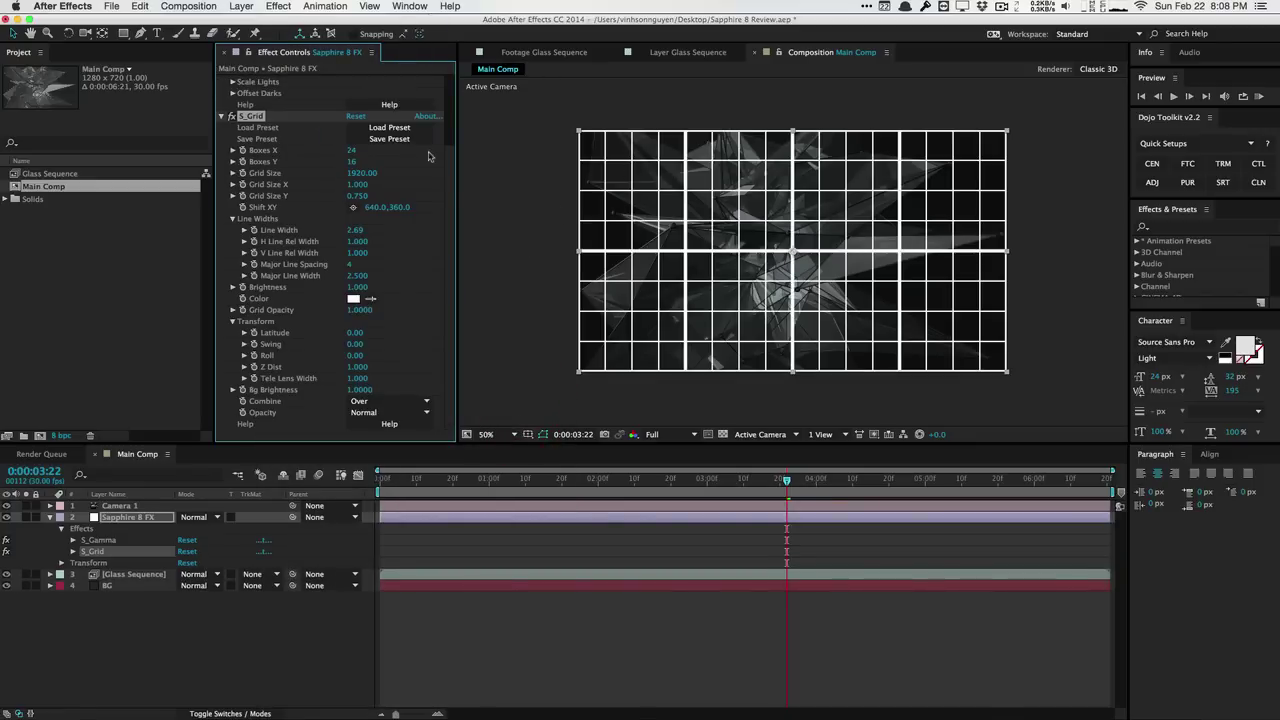
Undo the S_Grid effect and apply the Sapphire Render effect S_MuzzleFlash instead.
{"action": "key", "text": "super+z"}
{"action": "left_click", "coordinate": [276, 6]}
{"action": "scroll", "coordinate": [330, 443], "scroll_direction": "down", "scroll_amount": 5}
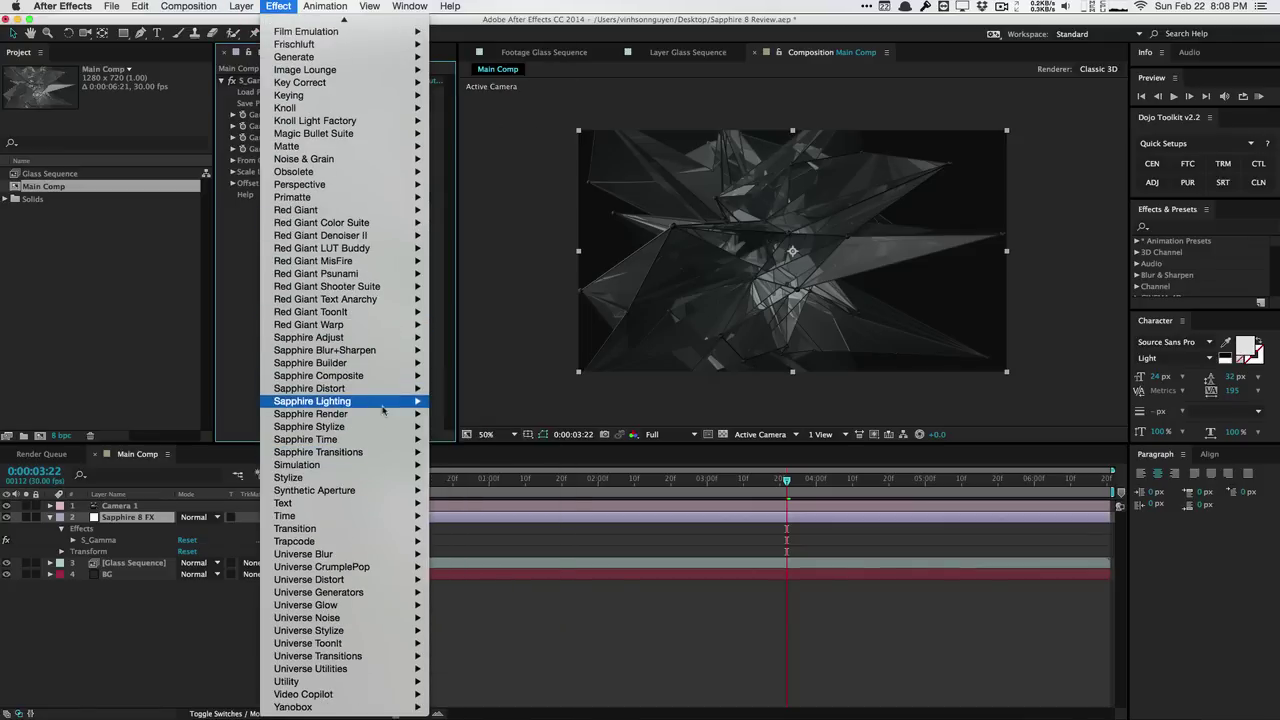
{"action": "mouse_move", "coordinate": [395, 415]}
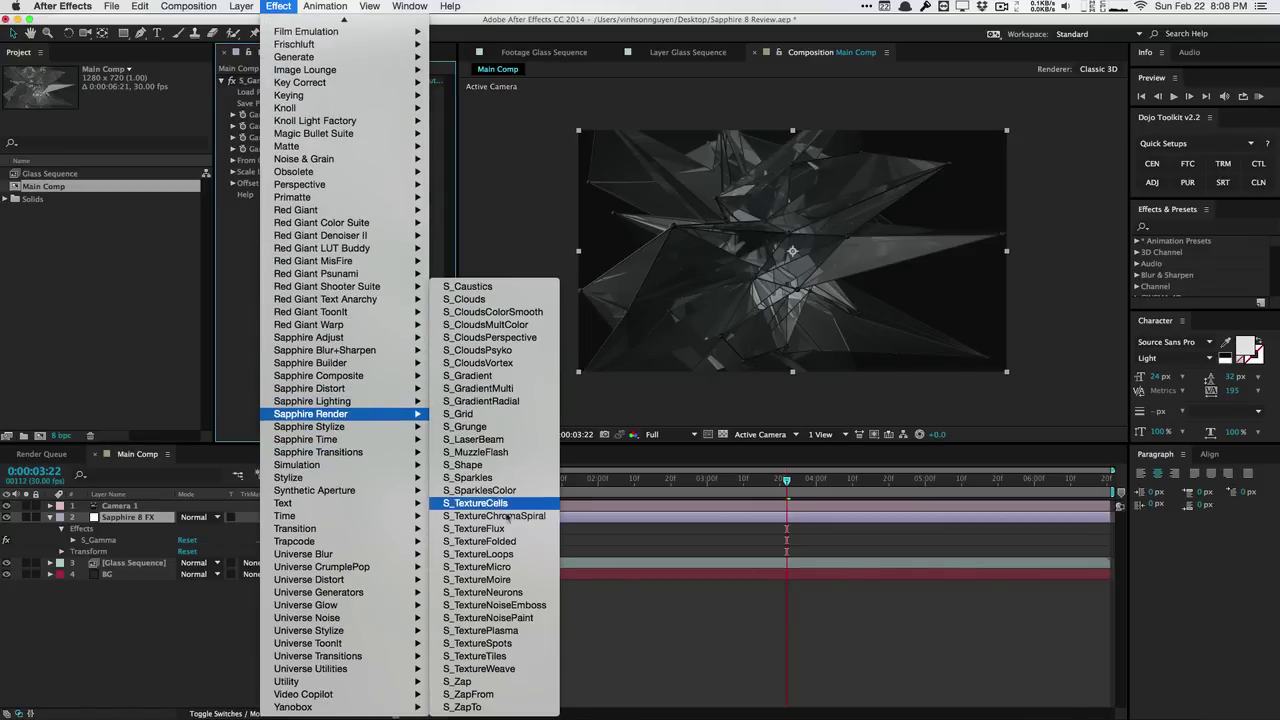
{"action": "left_click", "coordinate": [503, 452]}
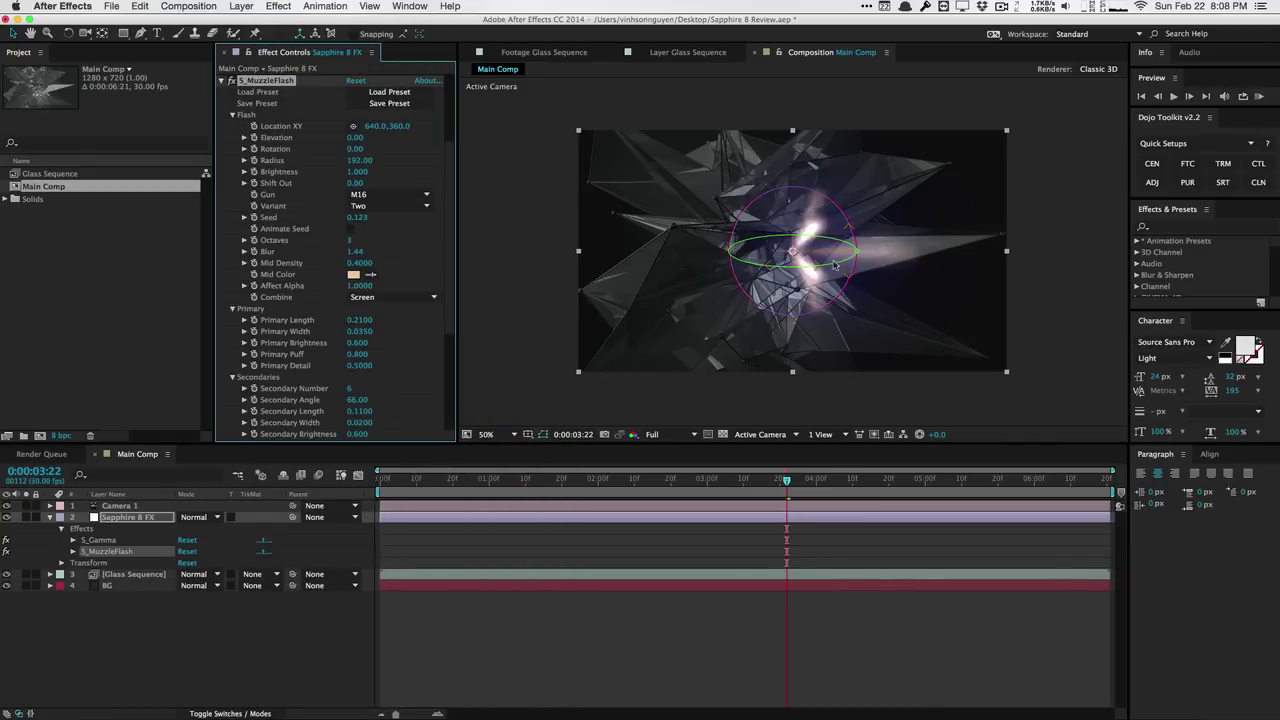
Turn the muzzle flash to elevation about 23.62 and rotation about 47.25, with radius 222 and brightness 1.440.
{"action": "left_click_drag", "start_coordinate": [829, 270], "coordinate": [812, 272]}
{"action": "left_click_drag", "start_coordinate": [824, 204], "coordinate": [884, 154]}
{"action": "left_click_drag", "start_coordinate": [826, 263], "coordinate": [788, 280]}
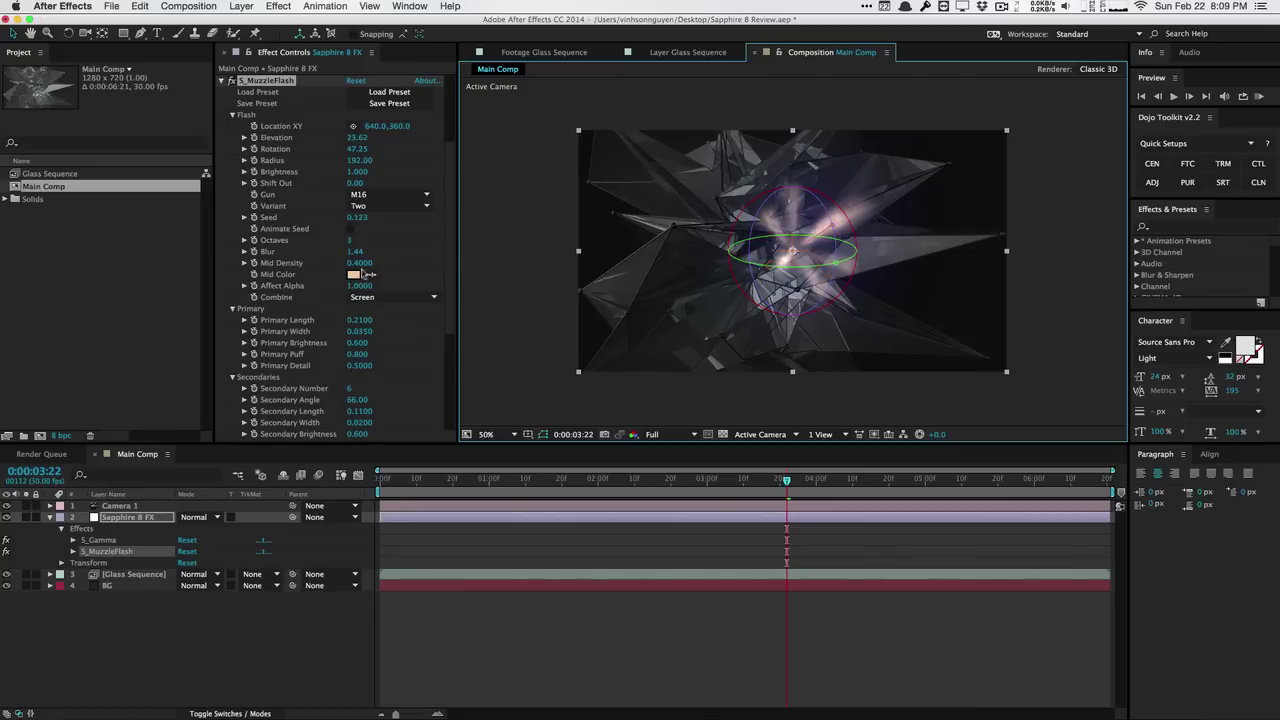
{"action": "mouse_move", "coordinate": [360, 160]}
{"action": "left_mouse_down"}
{"action": "mouse_move", "coordinate": [390, 165]}
{"action": "mouse_move", "coordinate": [372, 168]}
{"action": "left_mouse_up"}
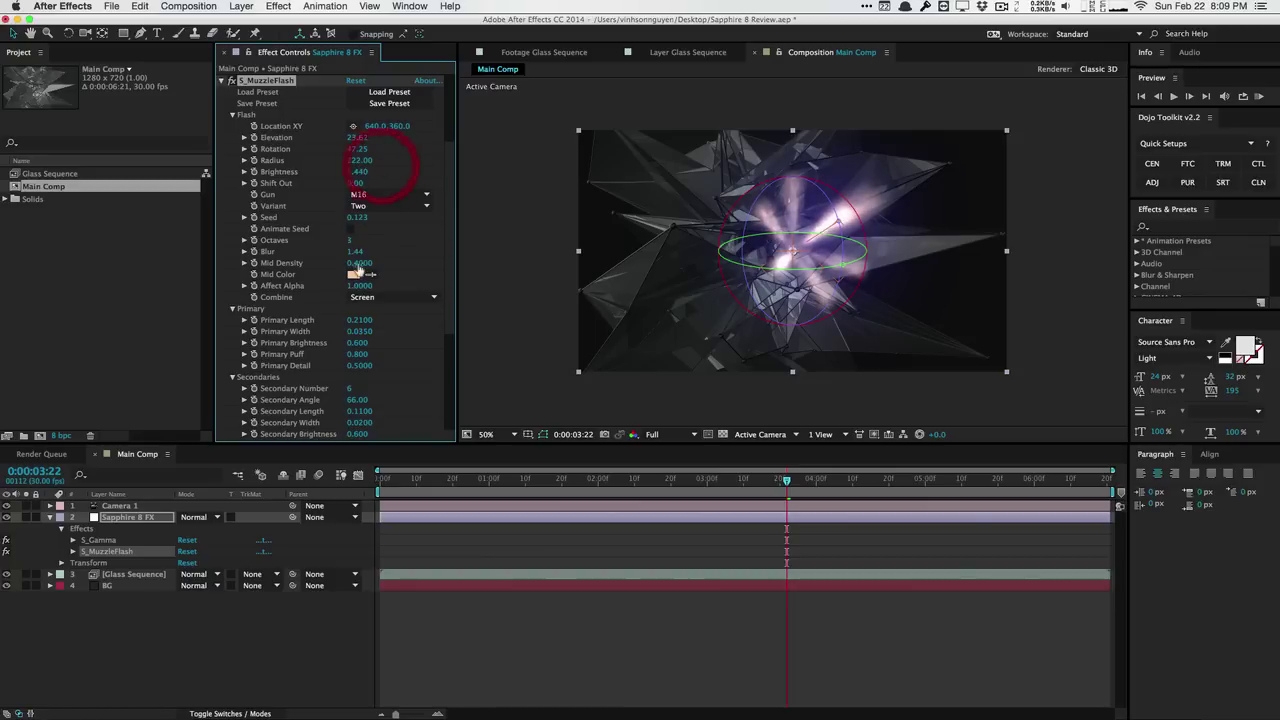
{"action": "left_click", "coordinate": [502, 216]}
{"action": "scroll", "coordinate": [439, 113], "scroll_direction": "up", "scroll_amount": 5}
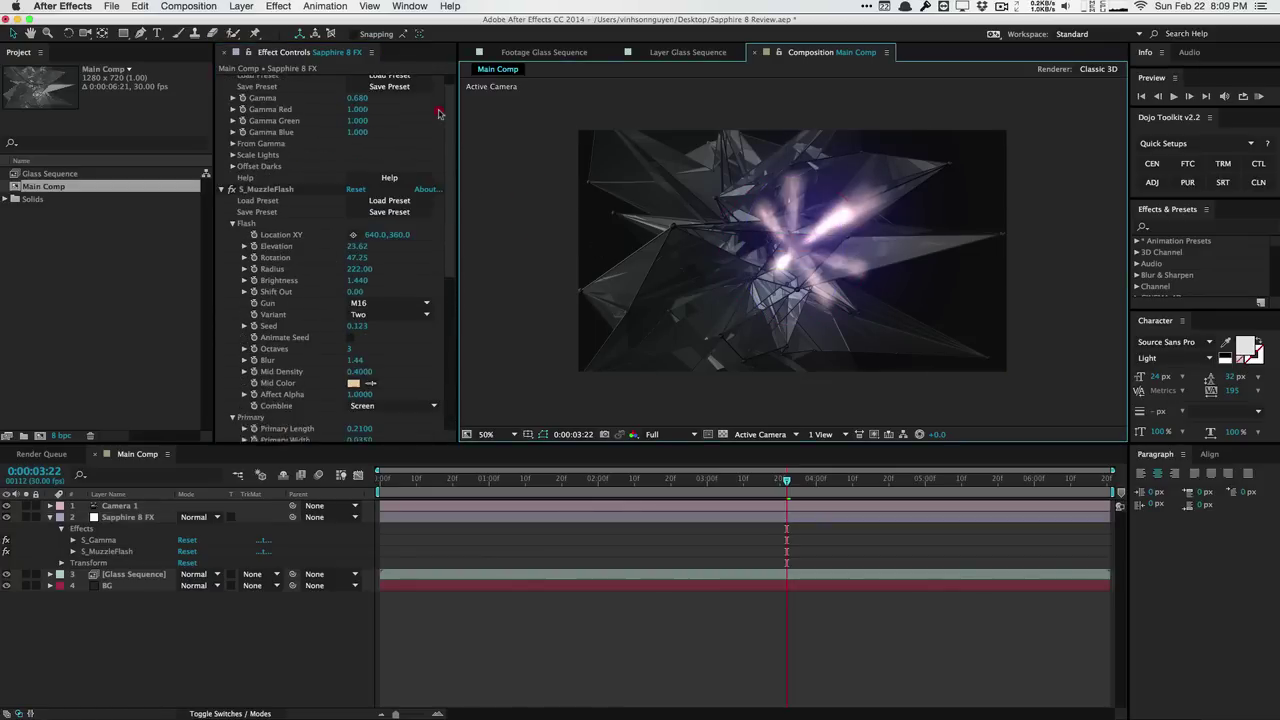
Delete S_MuzzleFlash and apply the Sapphire Render effect S_Zap to the adjustment layer.
{"action": "left_click", "coordinate": [303, 194]}
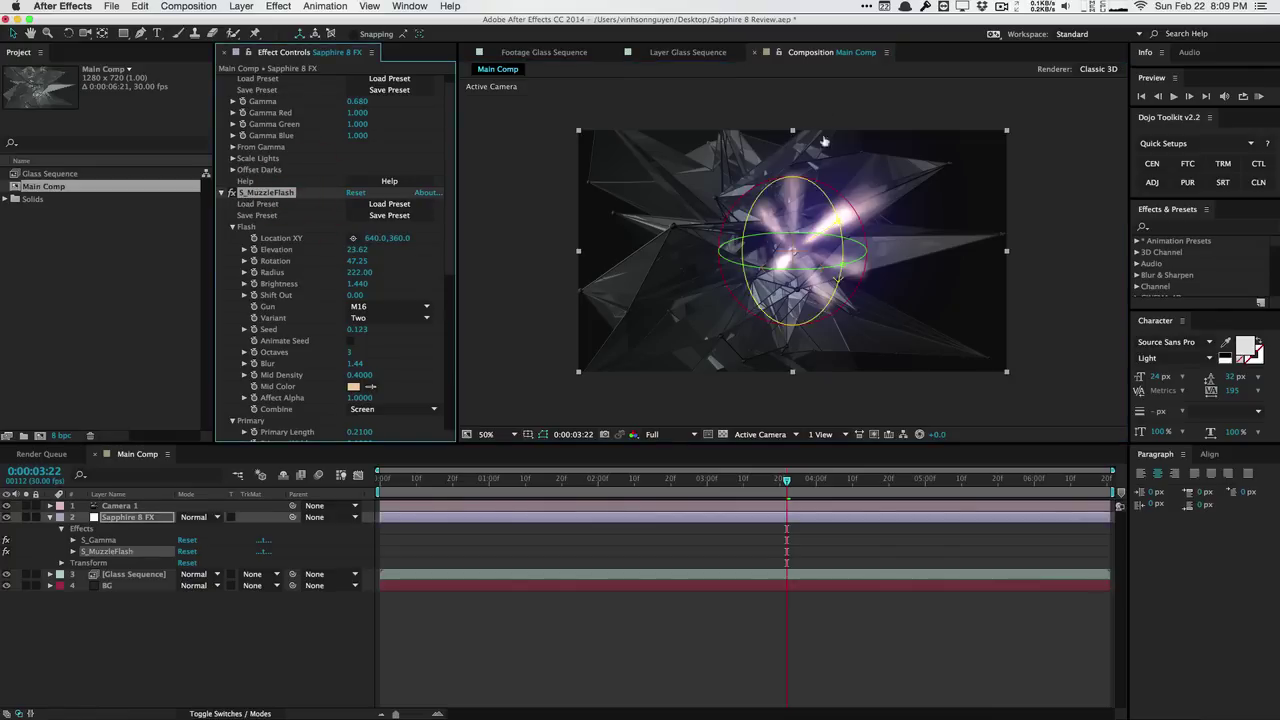
{"action": "key", "text": "Delete"}
{"action": "left_click", "coordinate": [278, 6]}
{"action": "scroll", "coordinate": [402, 518], "scroll_direction": "down", "scroll_amount": 2}
{"action": "scroll", "coordinate": [402, 518], "scroll_direction": "down", "scroll_amount": 3}
{"action": "mouse_move", "coordinate": [405, 413]}
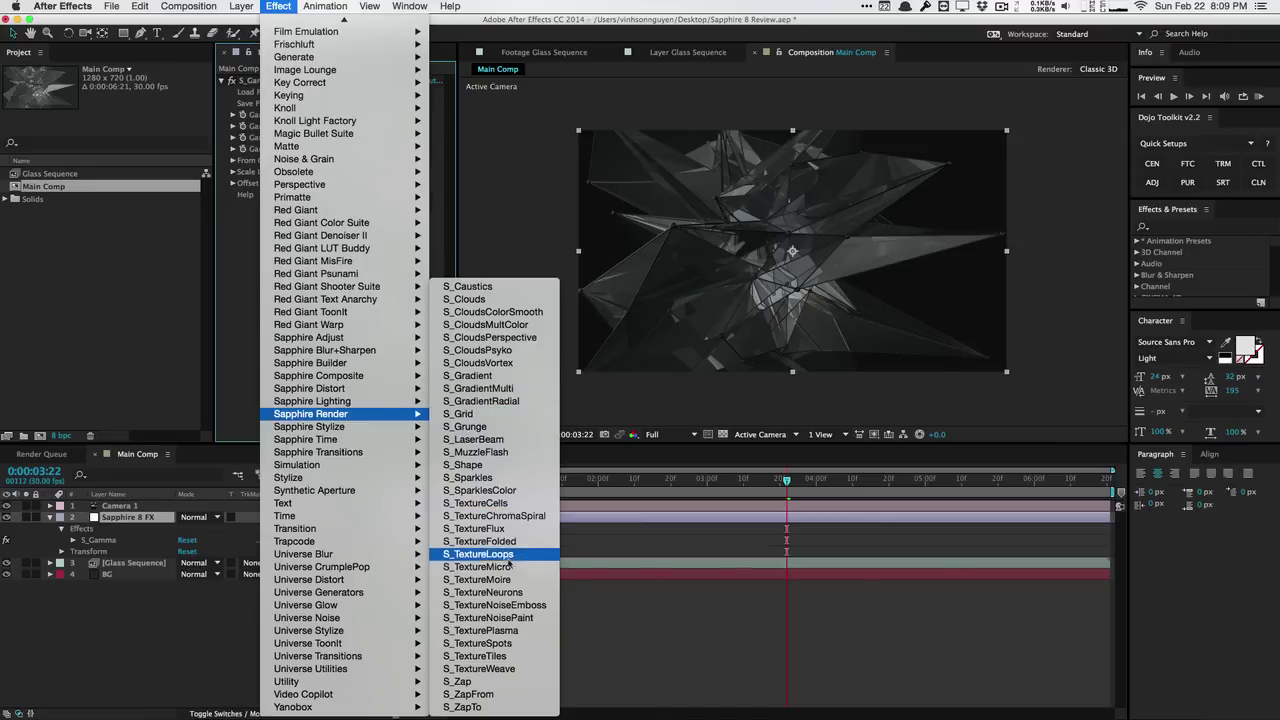
{"action": "left_click", "coordinate": [503, 682]}
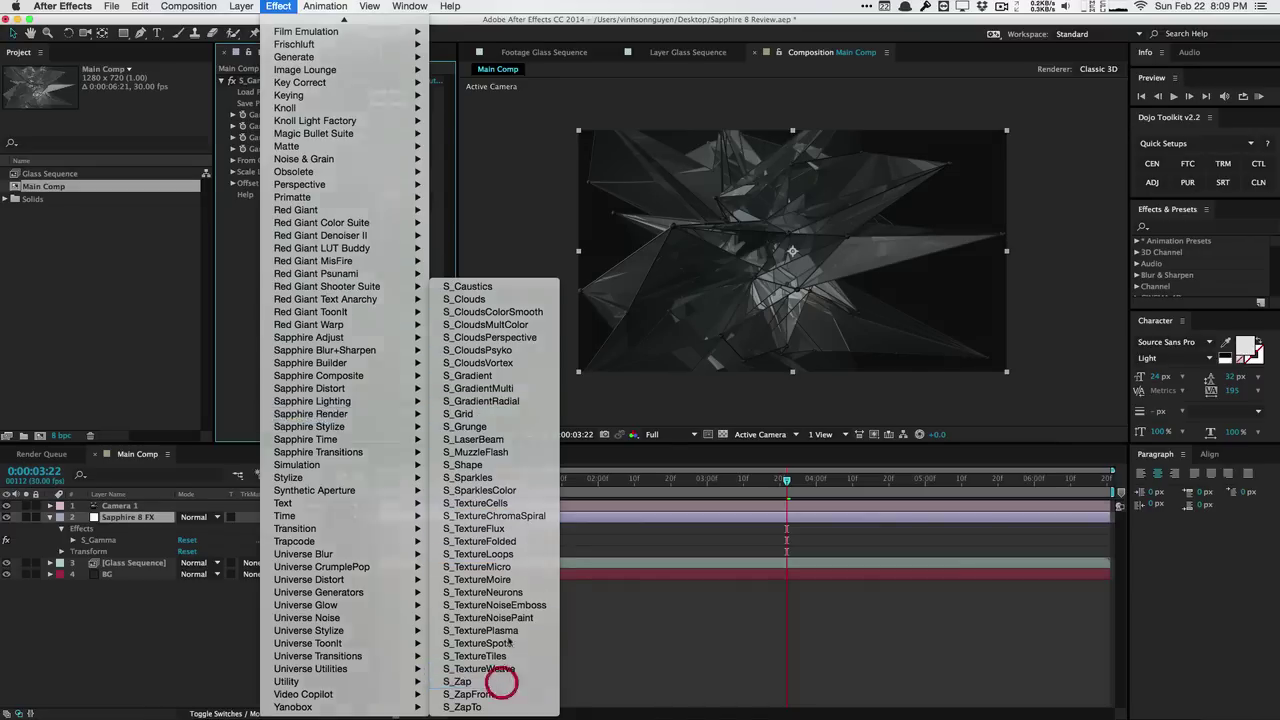
Reshape the S_Zap bolt with its start near -2, 60, control point 3 near 882.7, 133.2 and end near 618.5, 501.4.
{"action": "left_click_drag", "start_coordinate": [685, 155], "coordinate": [578, 150]}
{"action": "left_click_drag", "start_coordinate": [899, 346], "coordinate": [813, 336]}
{"action": "left_click_drag", "start_coordinate": [878, 250], "coordinate": [866, 218]}
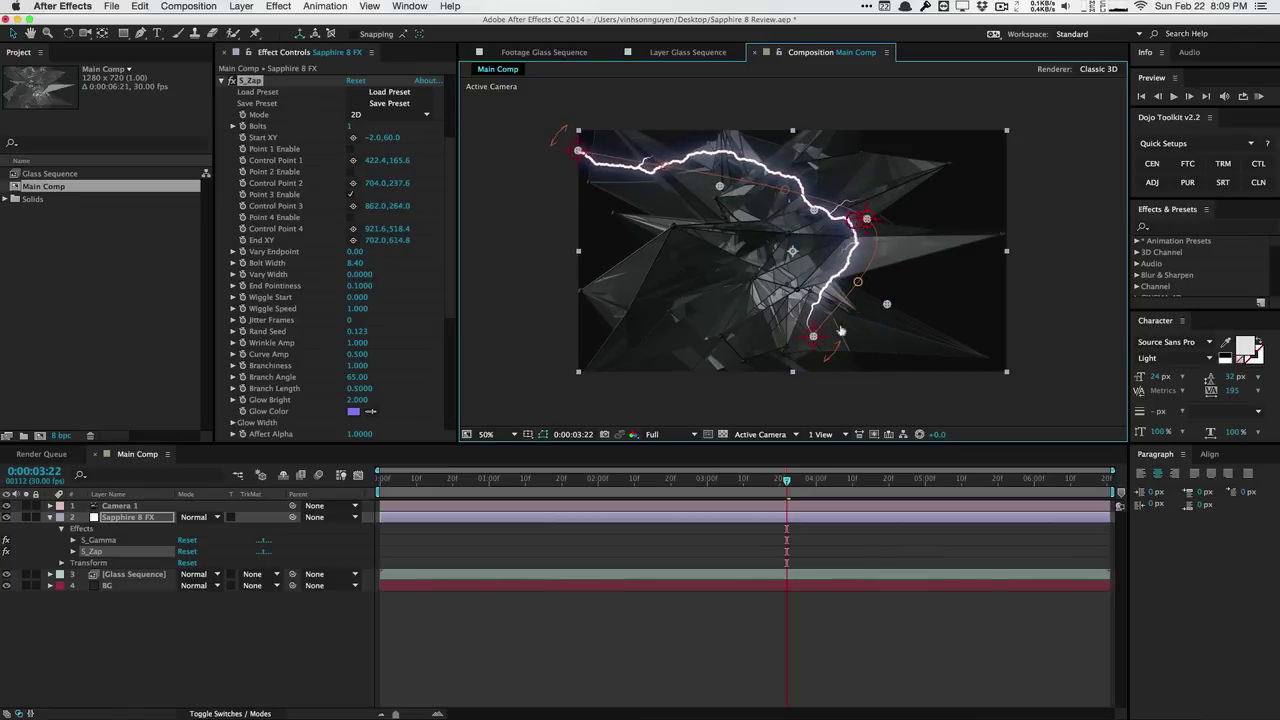
{"action": "left_click_drag", "start_coordinate": [813, 336], "coordinate": [762, 330]}
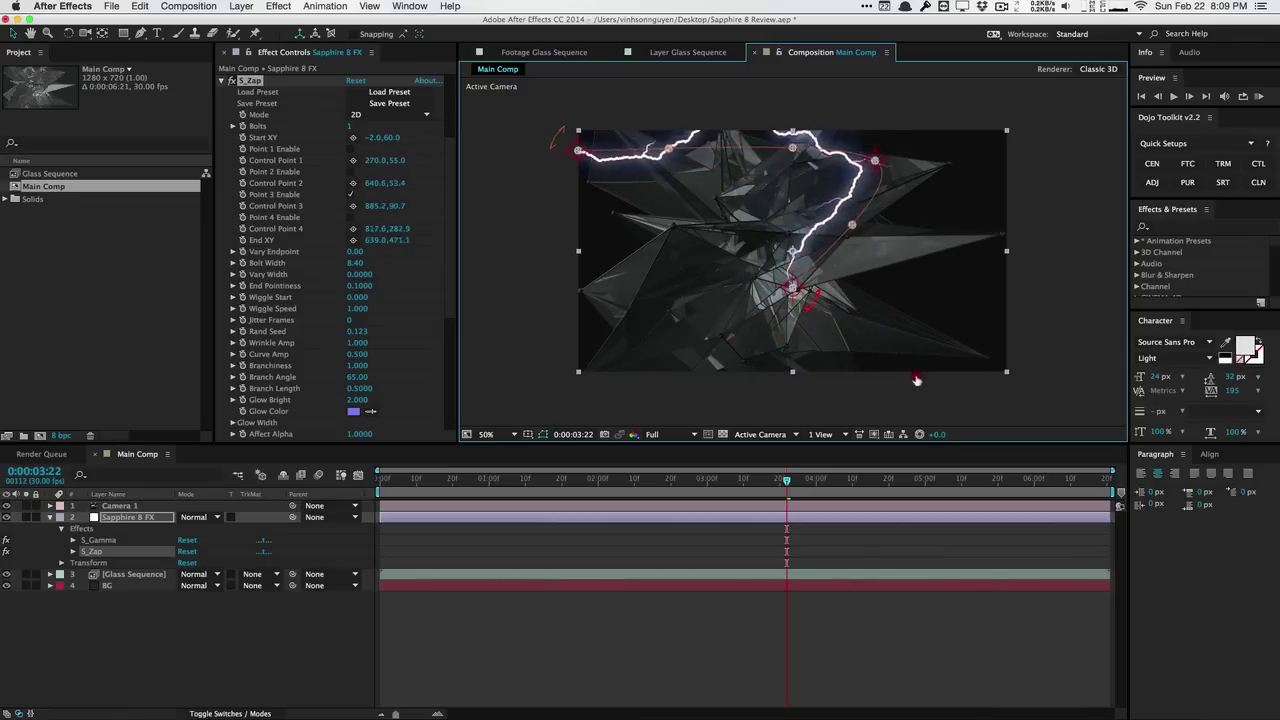
{"action": "scroll", "coordinate": [457, 311], "scroll_direction": "down", "scroll_amount": 2}
{"action": "scroll", "coordinate": [450, 250], "scroll_direction": "up", "scroll_amount": 3}
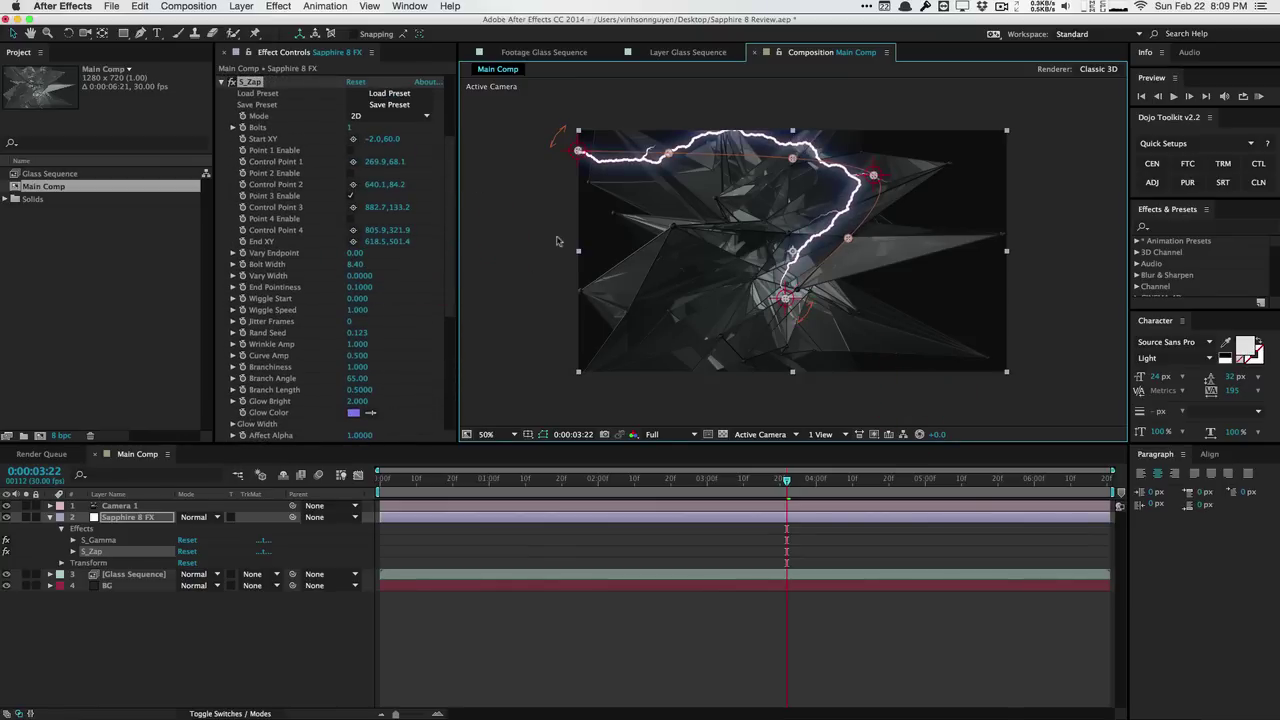
Move the bolt's start to about 160, 272, control point 3 to 624.7, 139.2 and end to 1126.5, 411.4, with Wrinkle Amp 2.400.
{"action": "left_click_drag", "start_coordinate": [578, 150], "coordinate": [632, 219]}
{"action": "left_click_drag", "start_coordinate": [786, 297], "coordinate": [955, 268]}
{"action": "left_click_drag", "start_coordinate": [873, 175], "coordinate": [787, 177]}
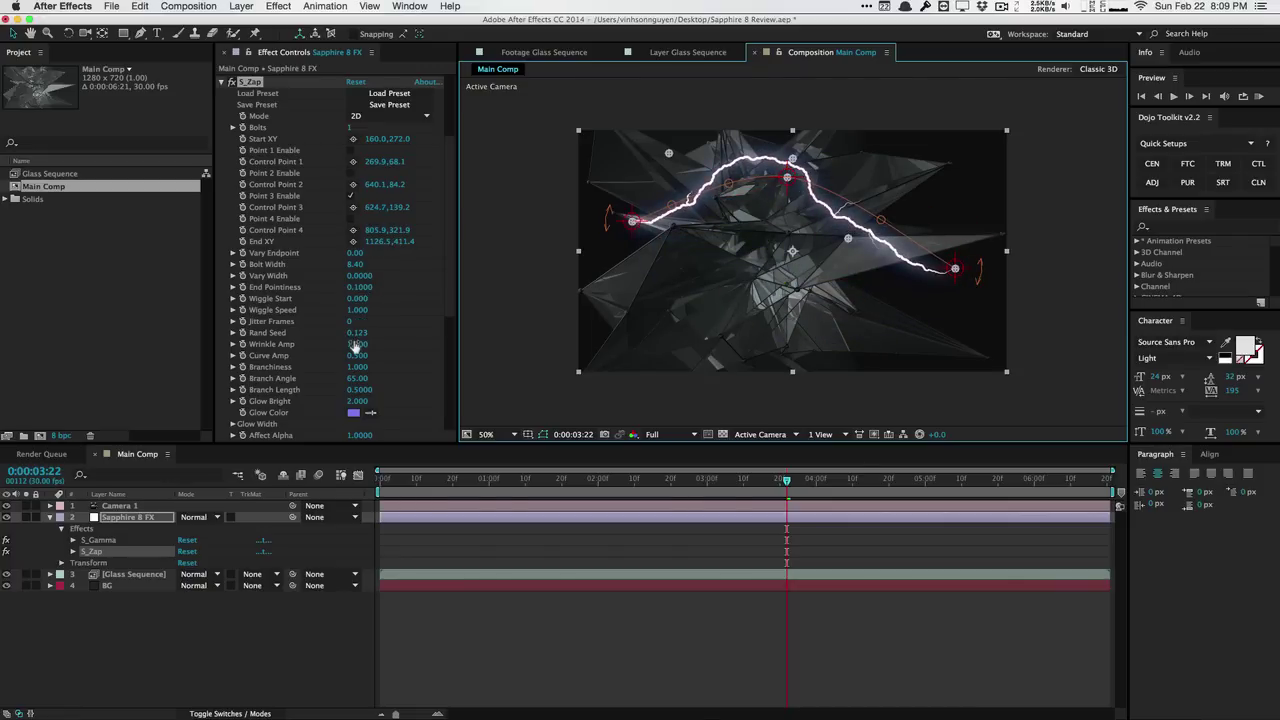
{"action": "left_click_drag", "start_coordinate": [355, 345], "coordinate": [440, 335]}
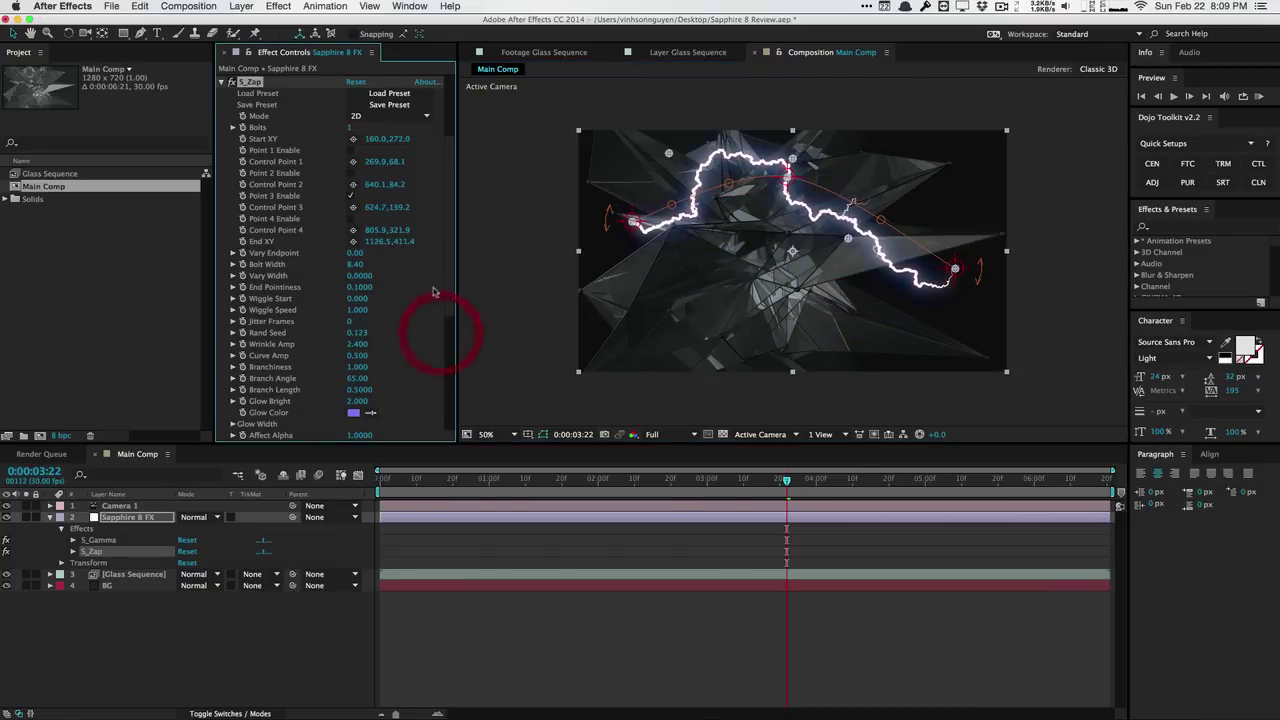
Replace S_Zap with the Sapphire Stylize effect S_Mosaic, using a pixel frequency of 10.
{"action": "left_click_drag", "start_coordinate": [451, 283], "coordinate": [453, 128]}
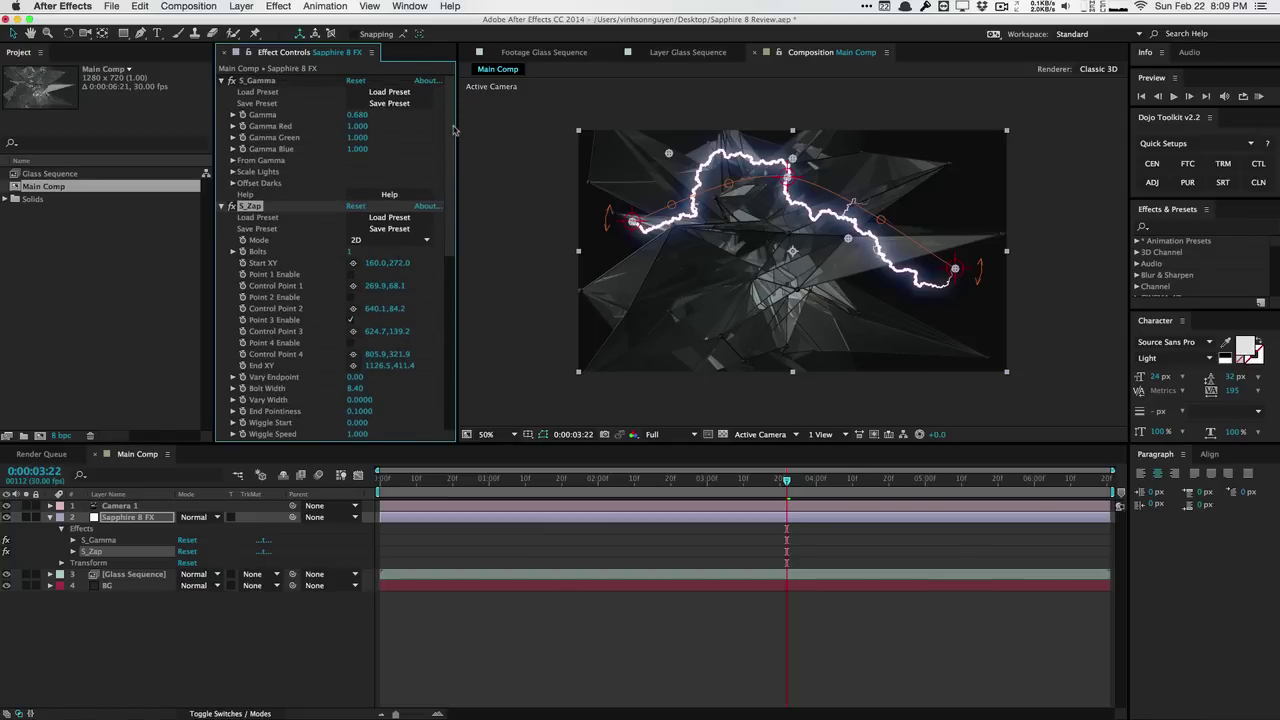
{"action": "key", "text": "Delete"}
{"action": "left_click", "coordinate": [278, 6]}
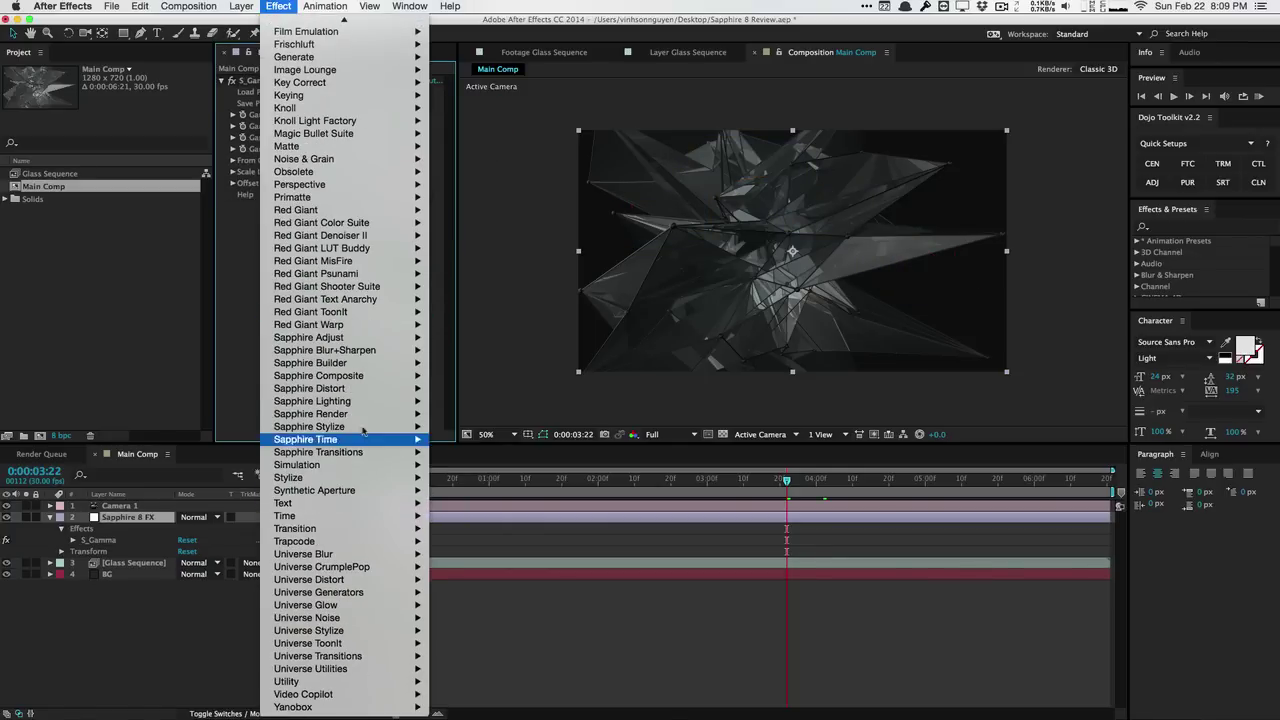
{"action": "mouse_move", "coordinate": [383, 427]}
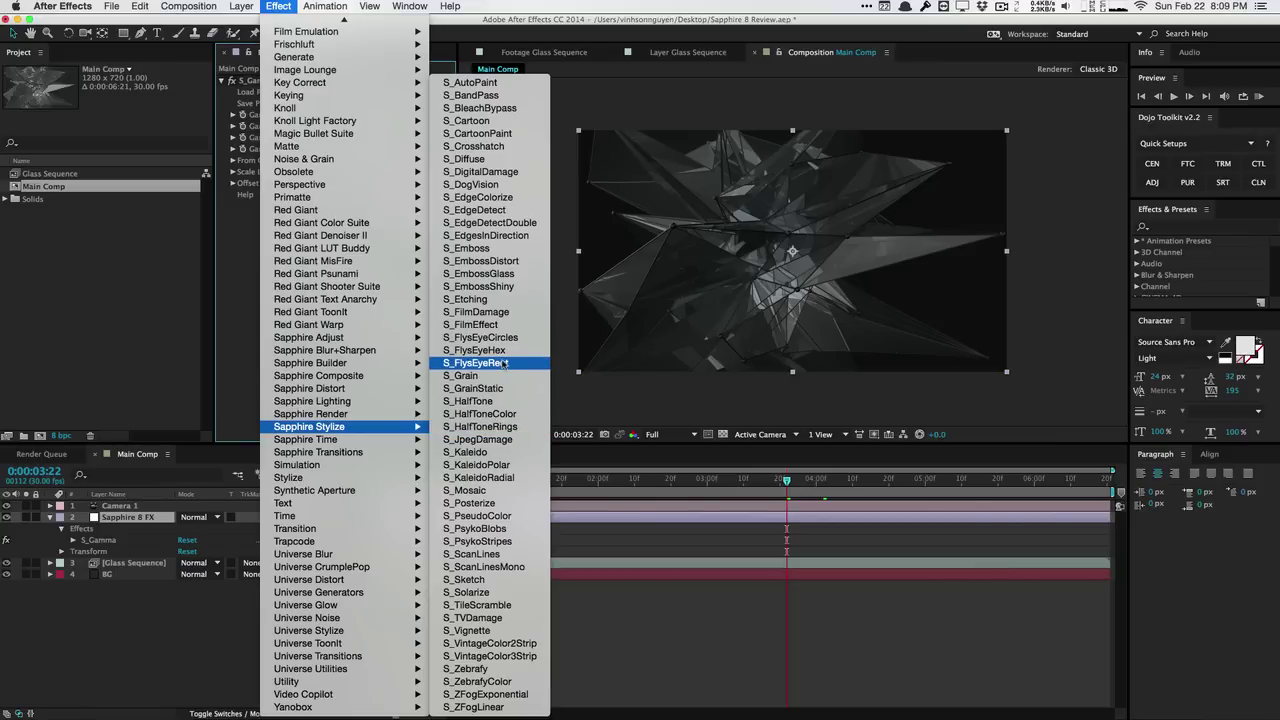
{"action": "left_click", "coordinate": [520, 492]}
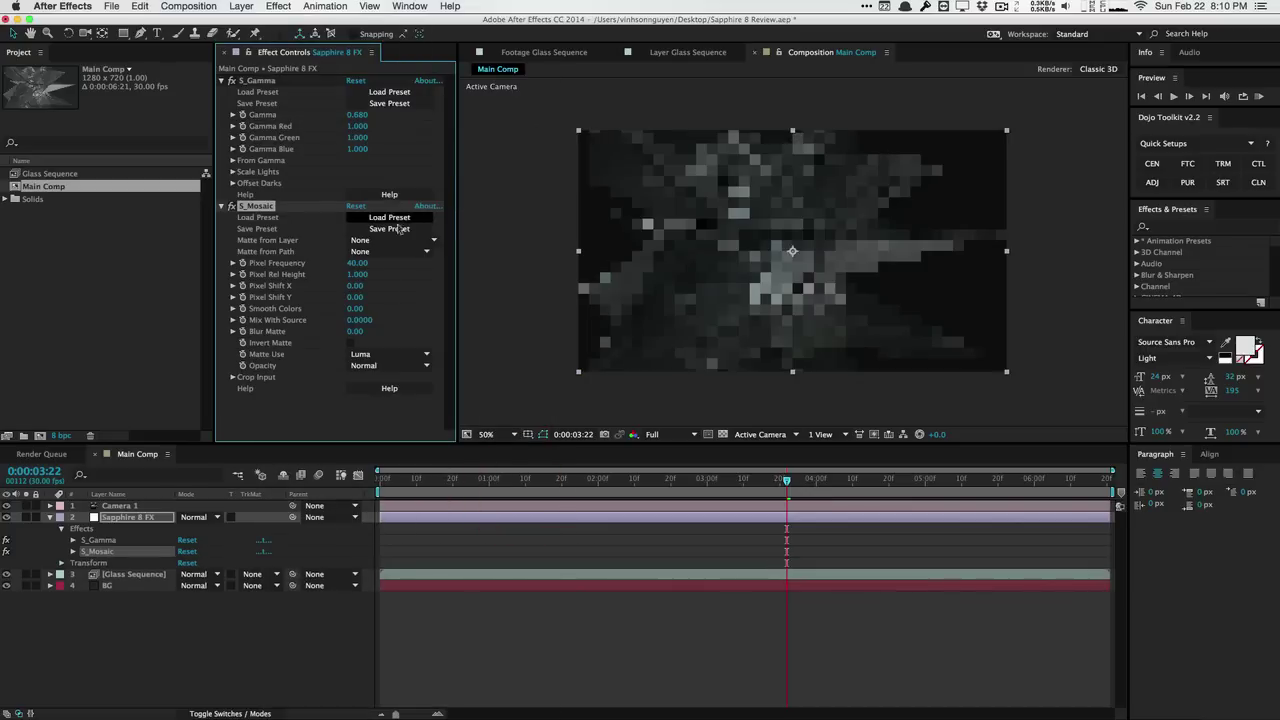
{"action": "left_click_drag", "start_coordinate": [358, 265], "coordinate": [345, 266]}
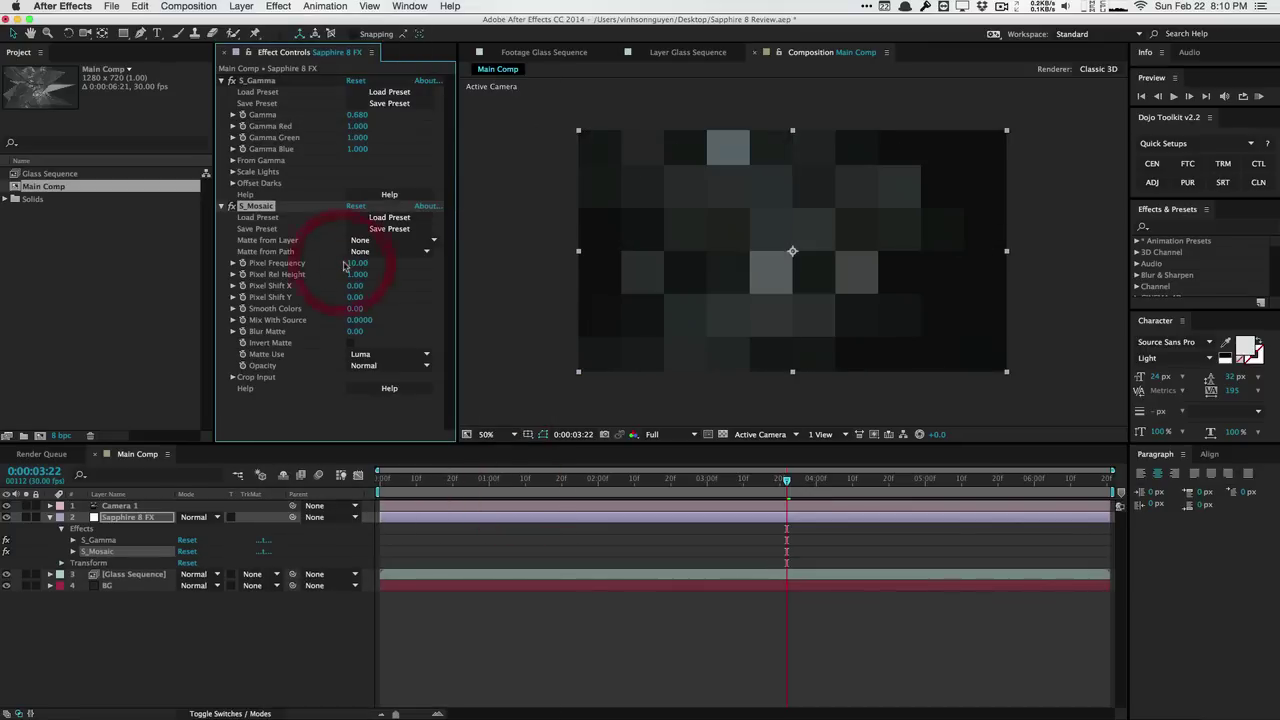
Delete S_Mosaic and apply the Sapphire Stylize effect S_DigitalDamage to the adjustment layer.
{"action": "key", "text": "Delete"}
{"action": "left_click", "coordinate": [278, 6]}
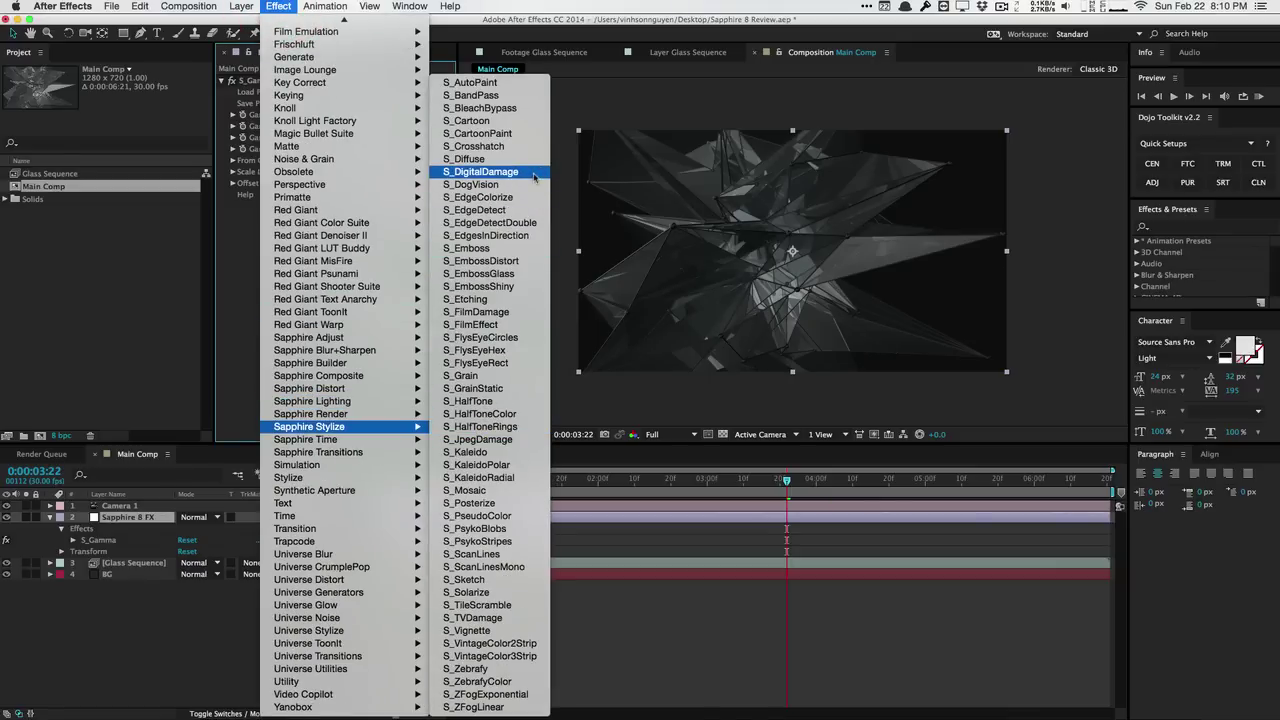
{"action": "left_click", "coordinate": [500, 172]}
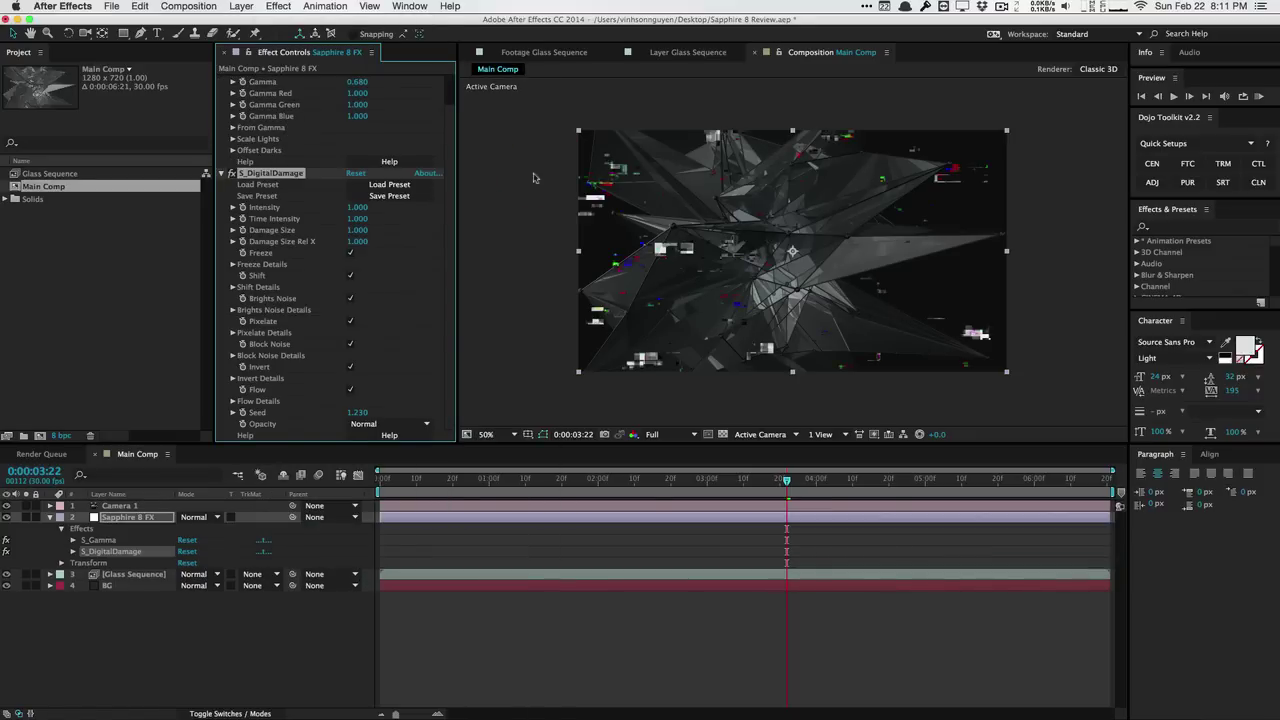
Preview the digital damage by scrubbing the timeline to 0:00:02:28, and switch Pixelate off and on again.
{"action": "left_click_drag", "start_coordinate": [391, 484], "coordinate": [699, 479]}
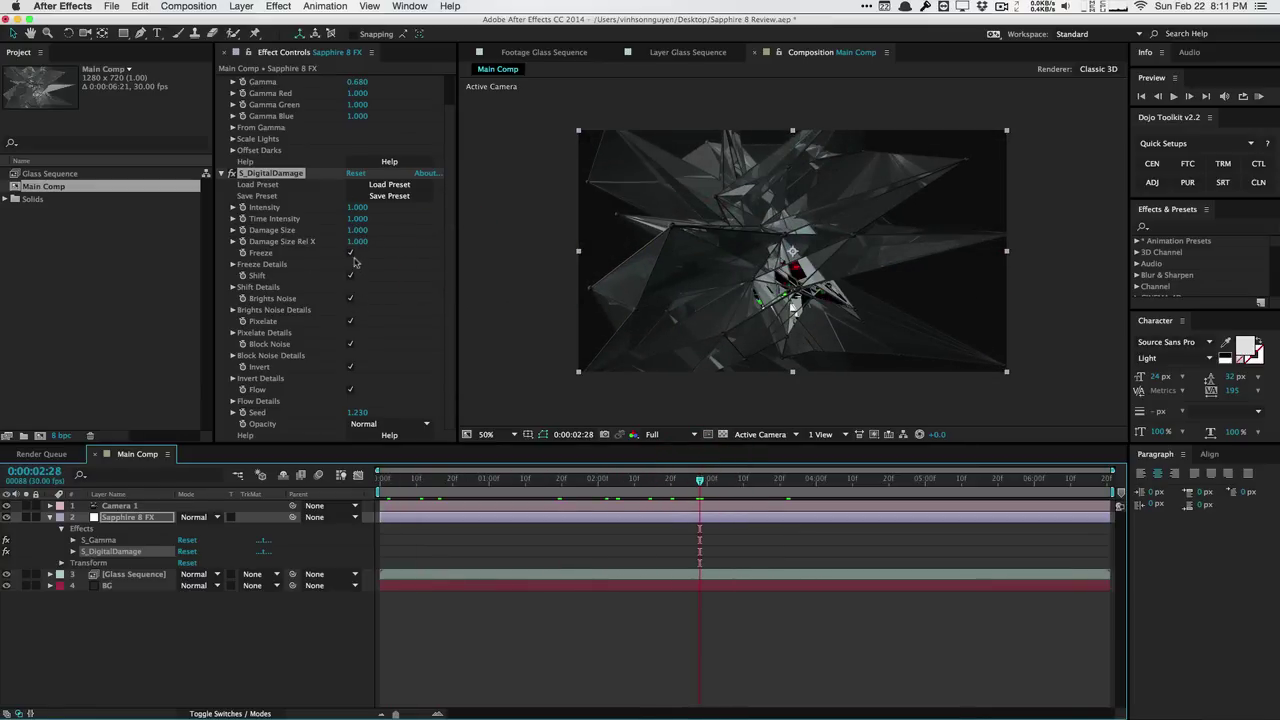
{"action": "left_click", "coordinate": [350, 321]}
{"action": "left_click", "coordinate": [350, 321]}
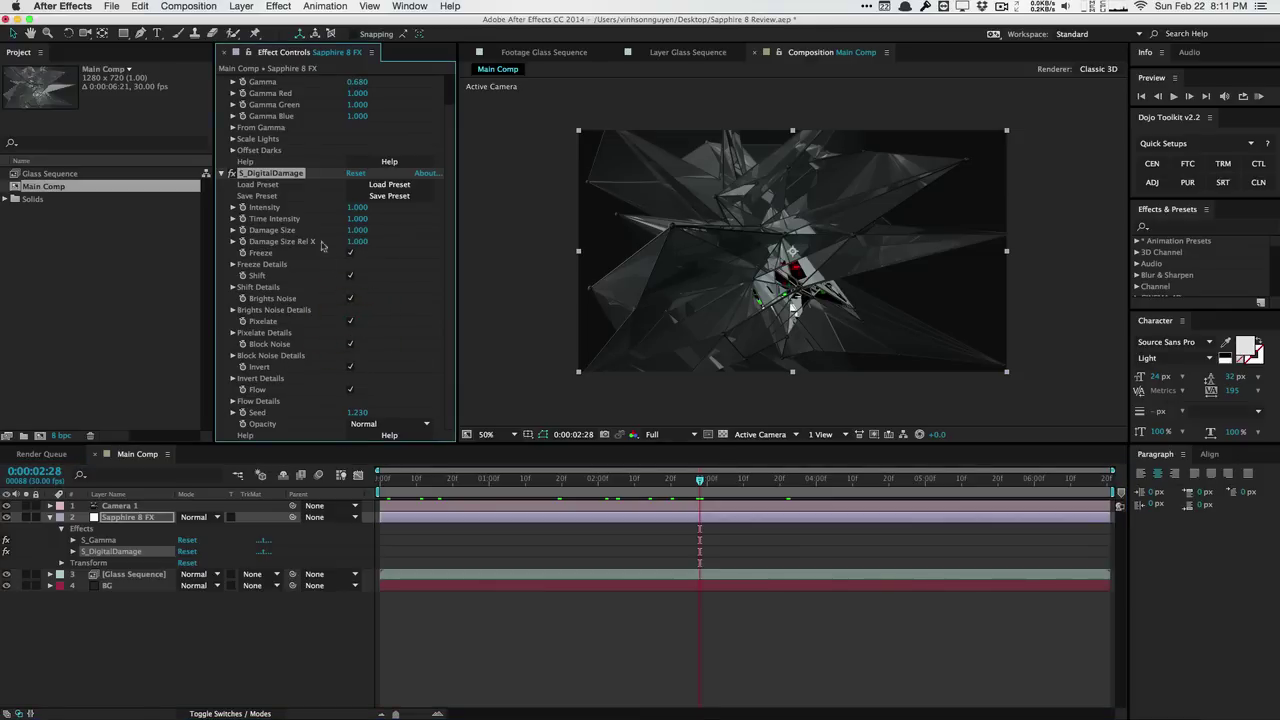
Expand the Shift, Freeze and Pixelate details of S_DigitalDamage to examine their settings.
{"action": "left_click", "coordinate": [232, 287]}
{"action": "left_click", "coordinate": [232, 264]}
{"action": "scroll", "coordinate": [236, 320], "scroll_direction": "down", "scroll_amount": 3}
{"action": "left_click", "coordinate": [233, 333]}
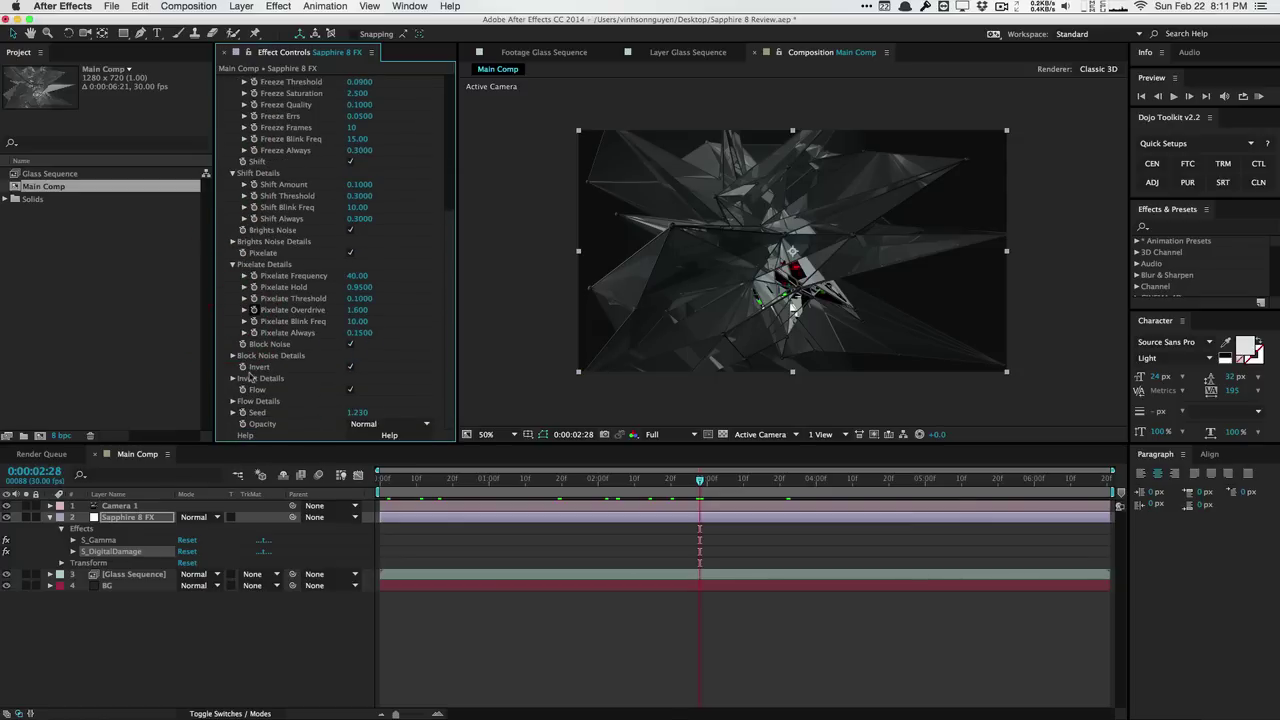
Expand the Block Noise, Invert and Flow details of S_DigitalDamage to examine their settings.
{"action": "left_click", "coordinate": [232, 356]}
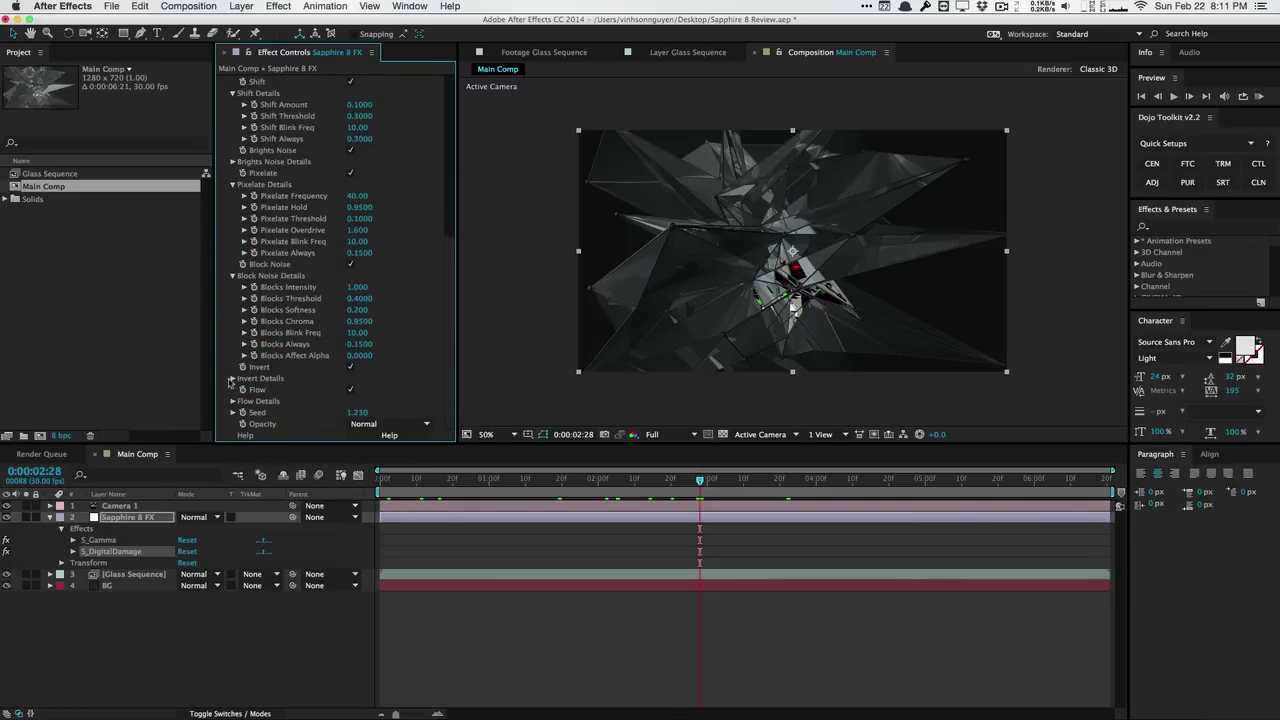
{"action": "left_click", "coordinate": [233, 378]}
{"action": "left_click", "coordinate": [233, 401]}
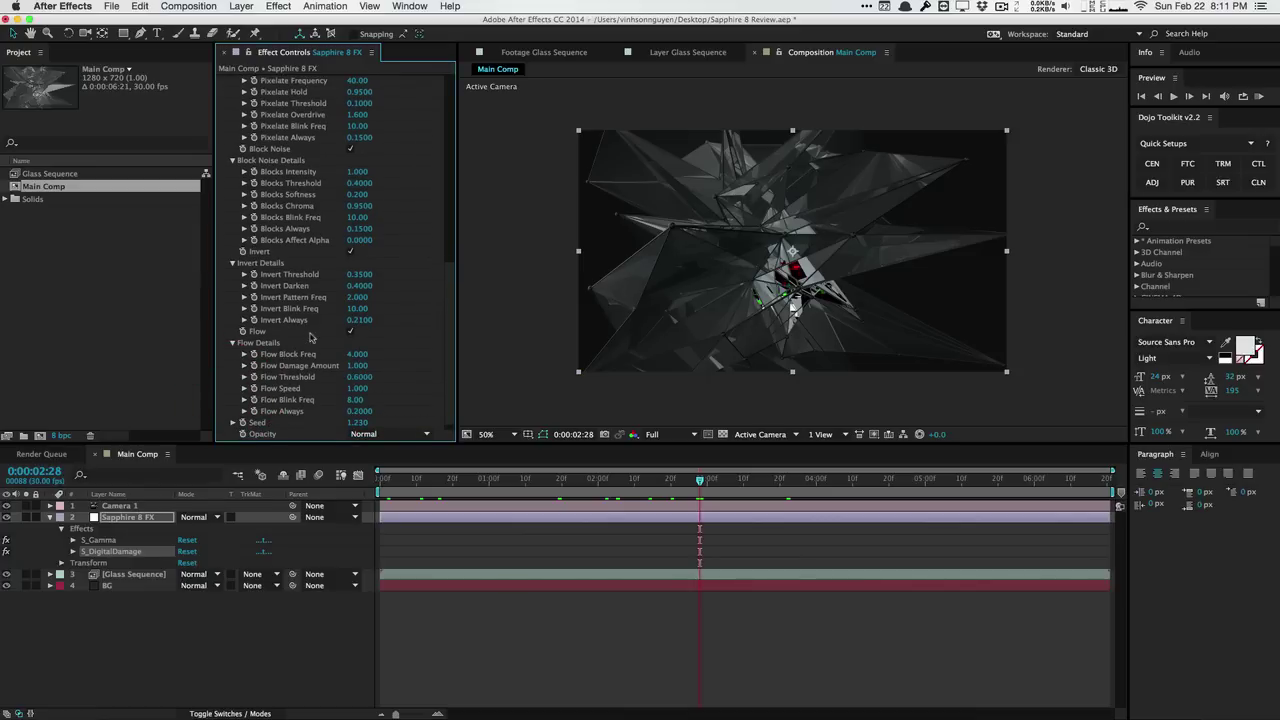
{"action": "scroll", "coordinate": [307, 318], "scroll_direction": "up", "scroll_amount": 10}
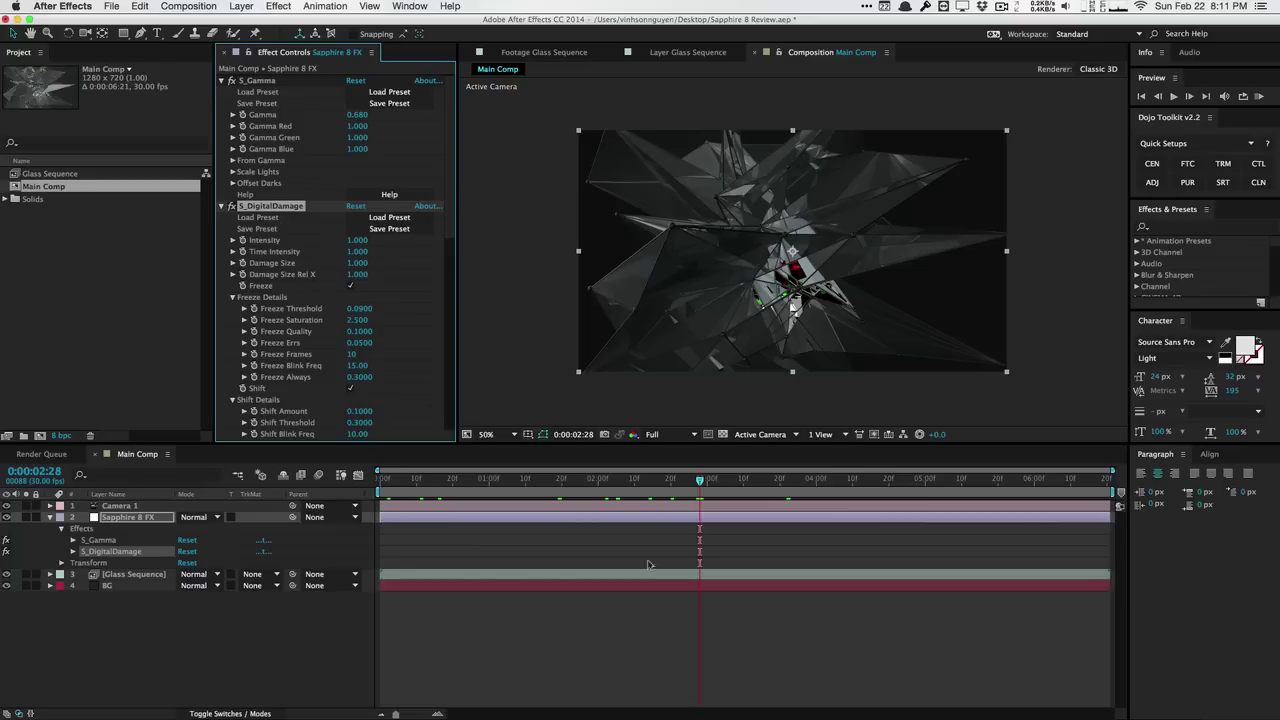
Go to 0:00:01:08 and replace S_DigitalDamage on the adjustment layer with the Sapphire Stylize effect S_Cartoon.
{"action": "left_click", "coordinate": [518, 478]}
{"action": "key", "text": "Delete"}
{"action": "left_click", "coordinate": [278, 6]}
{"action": "mouse_move", "coordinate": [309, 426]}
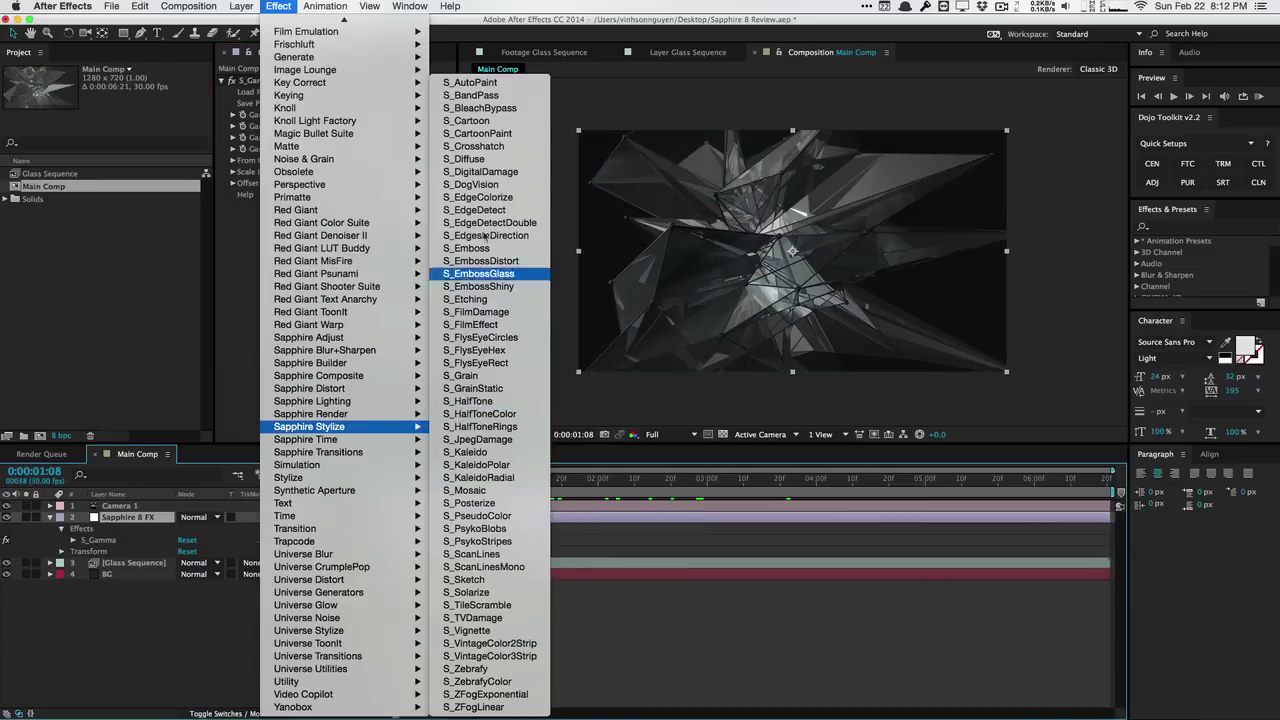
{"action": "left_click", "coordinate": [493, 120]}
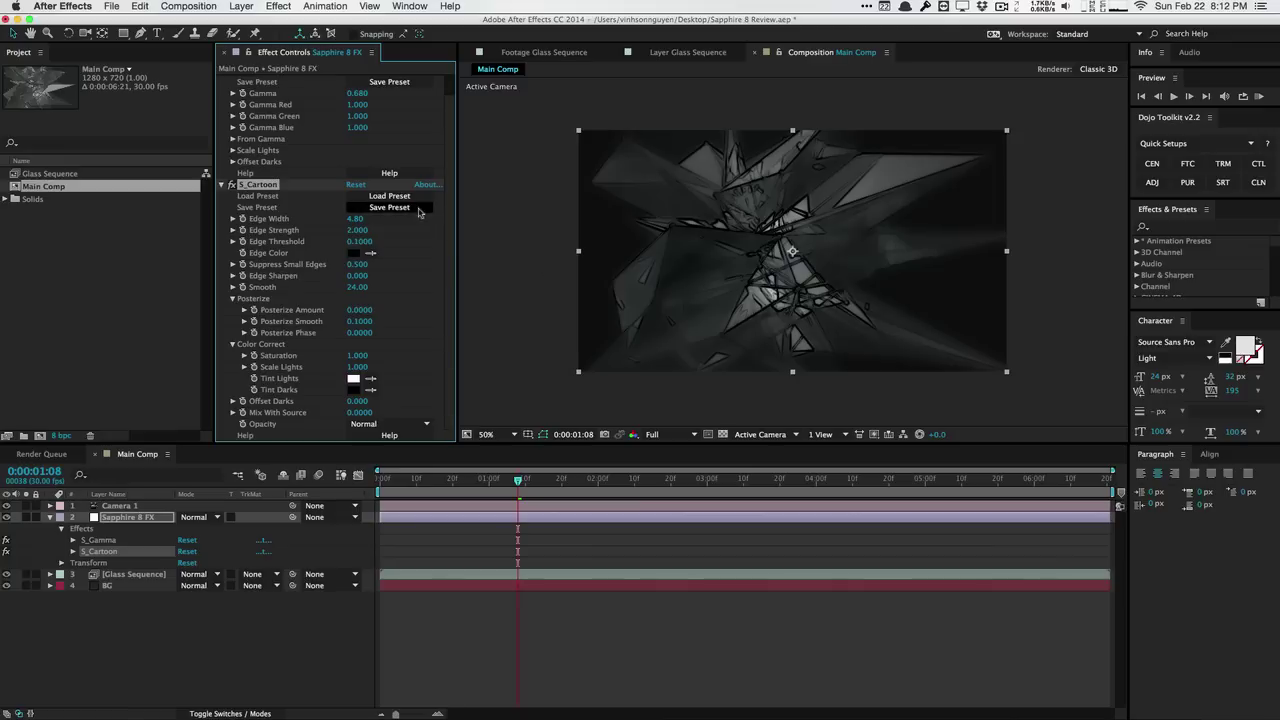
Try S_Cartoon with an edge width of 0, previewing at 0:00:04:06 with Posterize Amount at 0.04 and Suppress Small Edges adjusted.
{"action": "left_click_drag", "start_coordinate": [353, 221], "coordinate": [342, 223]}
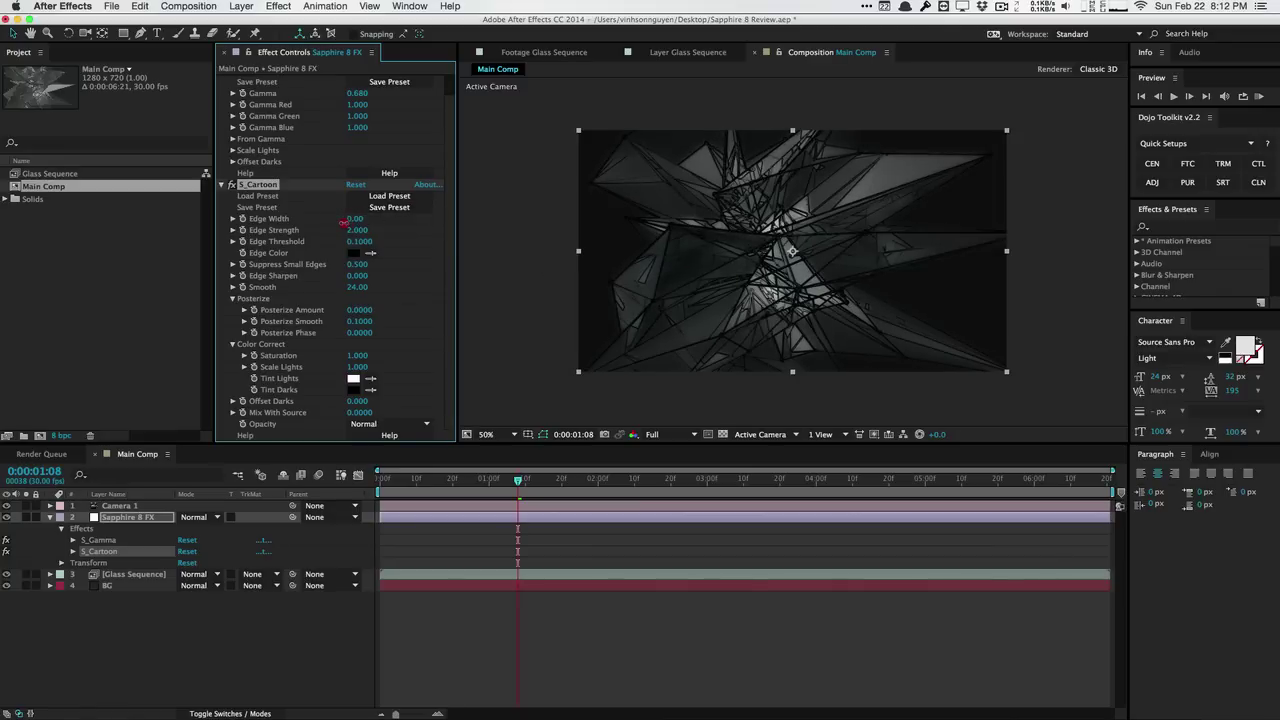
{"action": "left_click_drag", "start_coordinate": [518, 479], "coordinate": [844, 446]}
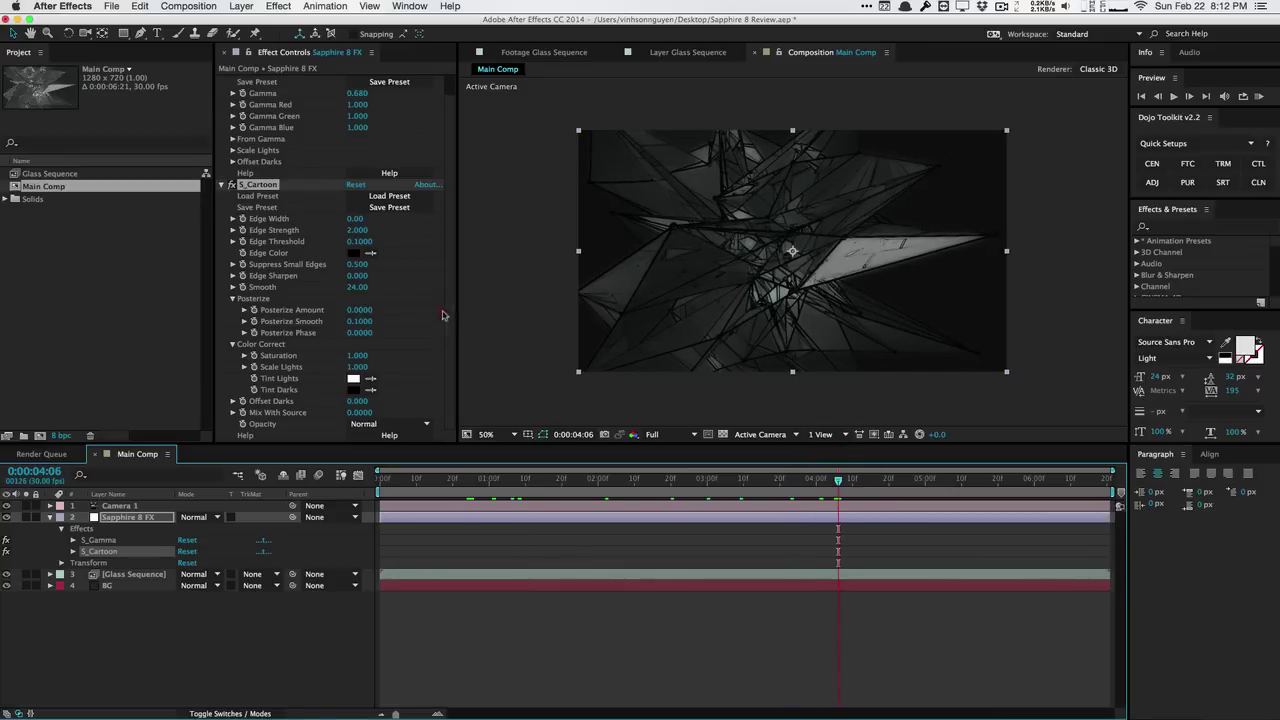
{"action": "left_click_drag", "start_coordinate": [364, 310], "coordinate": [369, 311]}
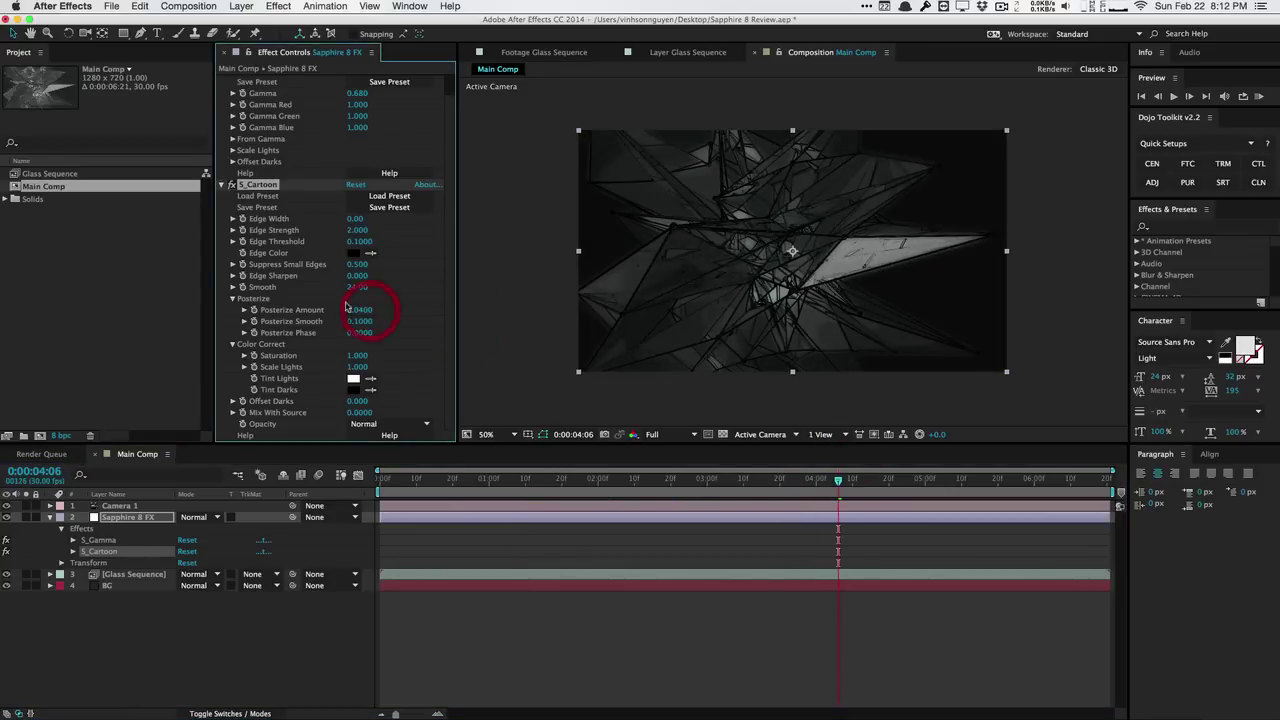
{"action": "left_click_drag", "start_coordinate": [358, 264], "coordinate": [414, 257]}
Replace S_Cartoon with the Sapphire Time effect S_MotionDetect and preview it along the timeline, ending at 0:00:02:22.
{"action": "left_click", "coordinate": [279, 6]}
{"action": "scroll", "coordinate": [335, 480], "scroll_direction": "down", "scroll_amount": 3}
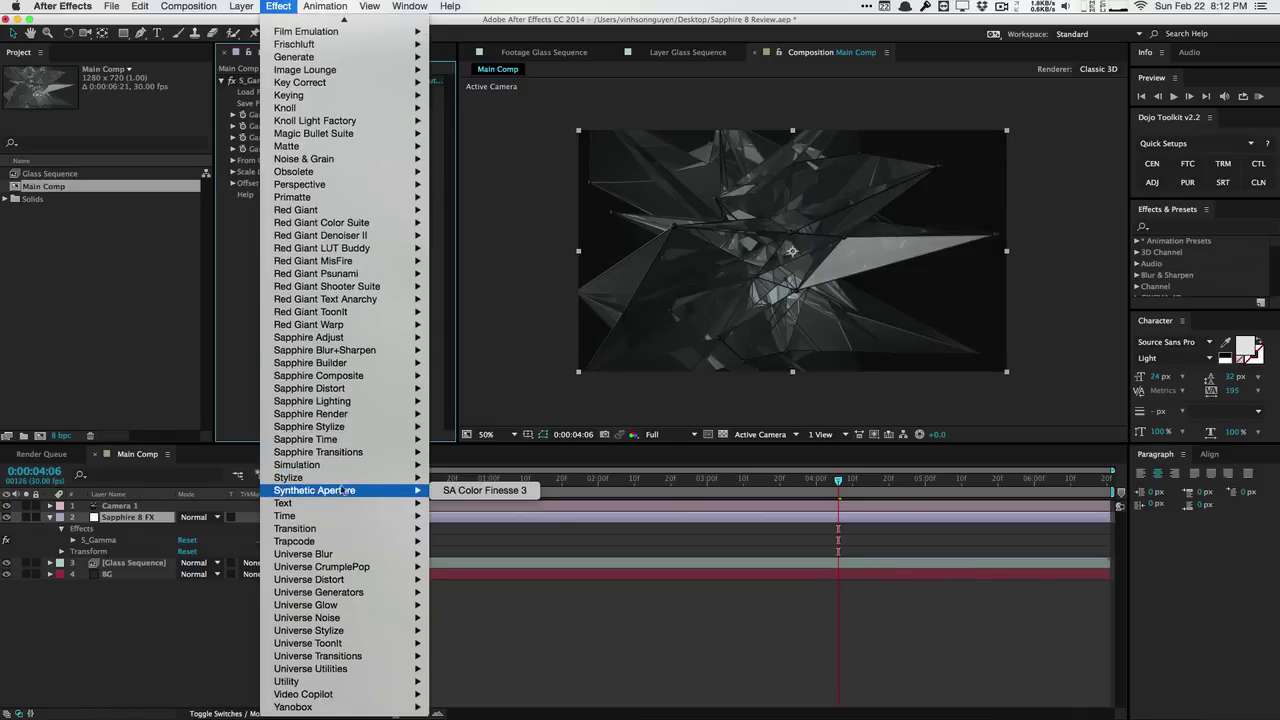
{"action": "mouse_move", "coordinate": [360, 405]}
{"action": "mouse_move", "coordinate": [365, 439]}
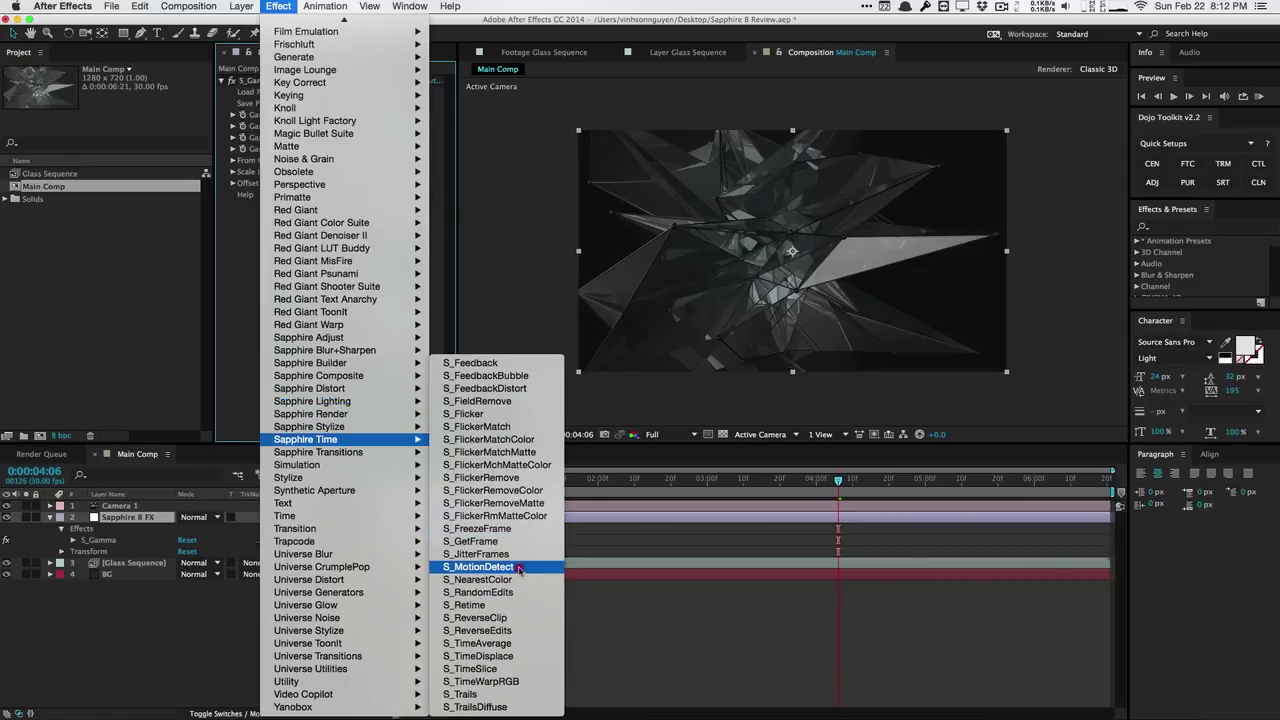
{"action": "left_click", "coordinate": [519, 567]}
{"action": "left_click_drag", "start_coordinate": [492, 478], "coordinate": [759, 481]}
{"action": "left_click_drag", "start_coordinate": [860, 474], "coordinate": [678, 482]}
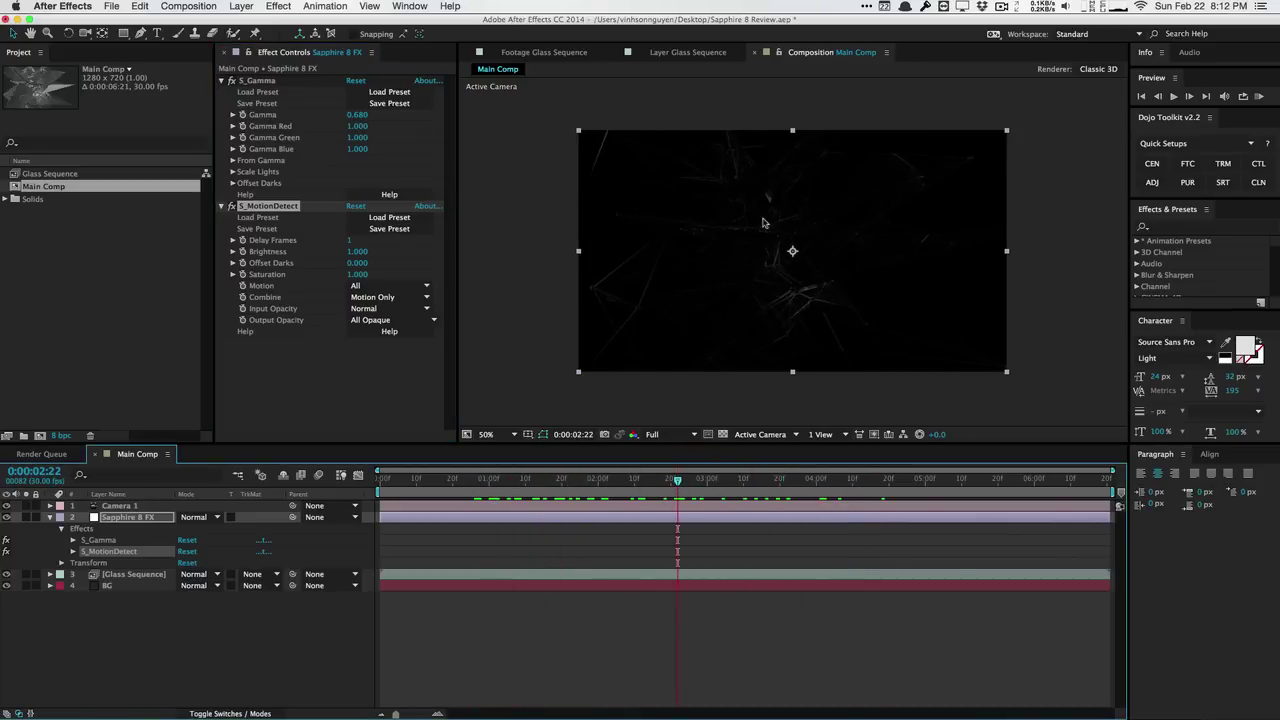
Delete S_MotionDetect and look through the effects in the Sapphire Time, Transitions, Stylize and Builder categories.
{"action": "key", "text": "Delete"}
{"action": "left_click", "coordinate": [278, 6]}
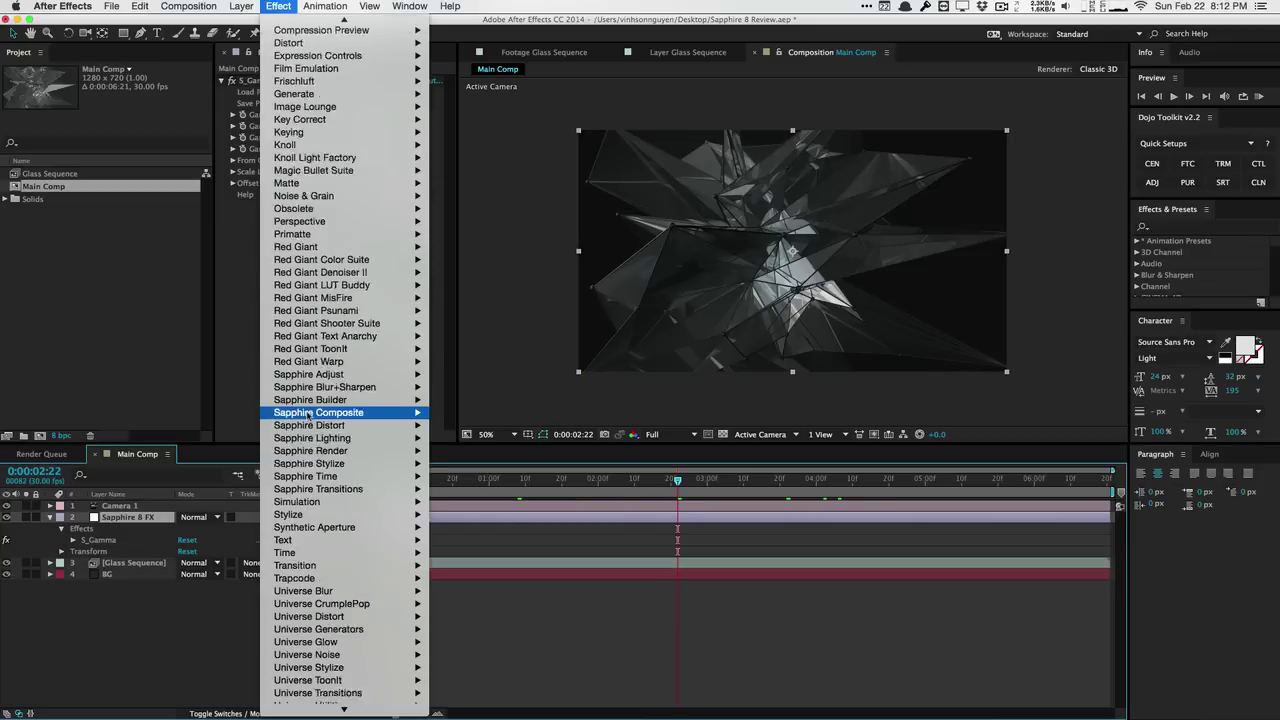
{"action": "mouse_move", "coordinate": [350, 452]}
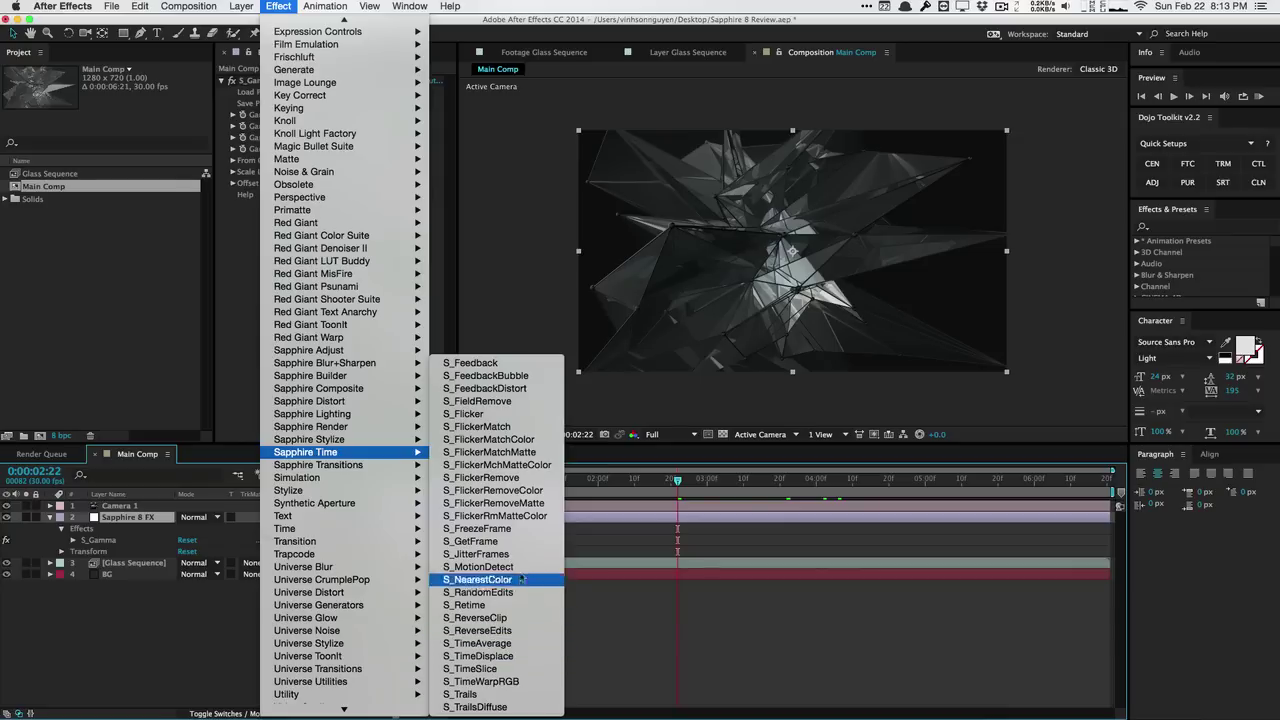
{"action": "mouse_move", "coordinate": [406, 467]}
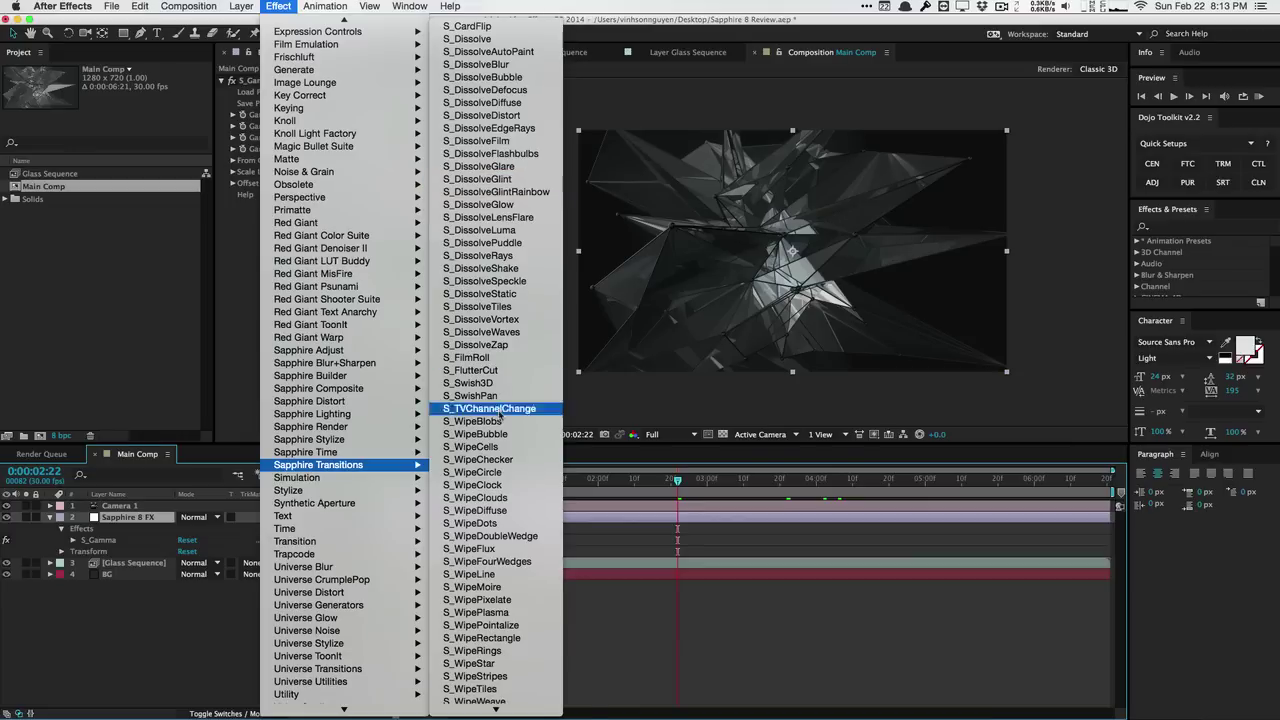
{"action": "scroll", "coordinate": [495, 460], "scroll_direction": "down", "scroll_amount": 1}
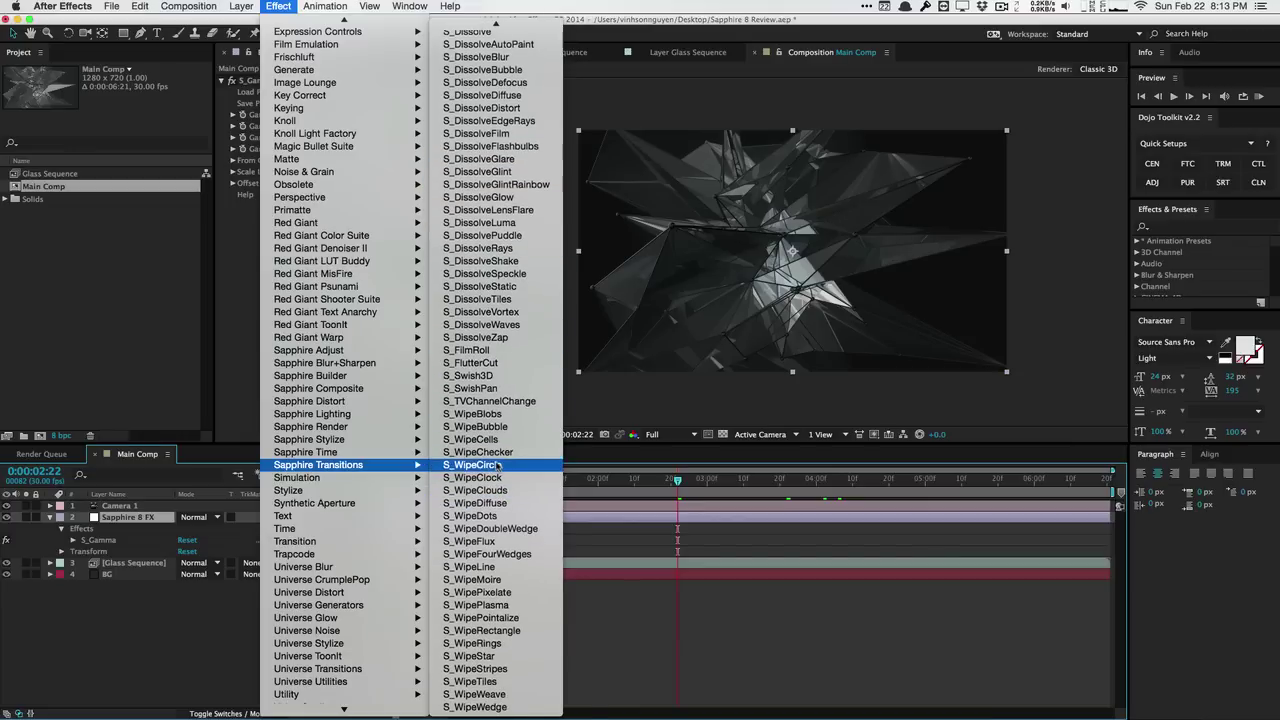
{"action": "mouse_move", "coordinate": [418, 442]}
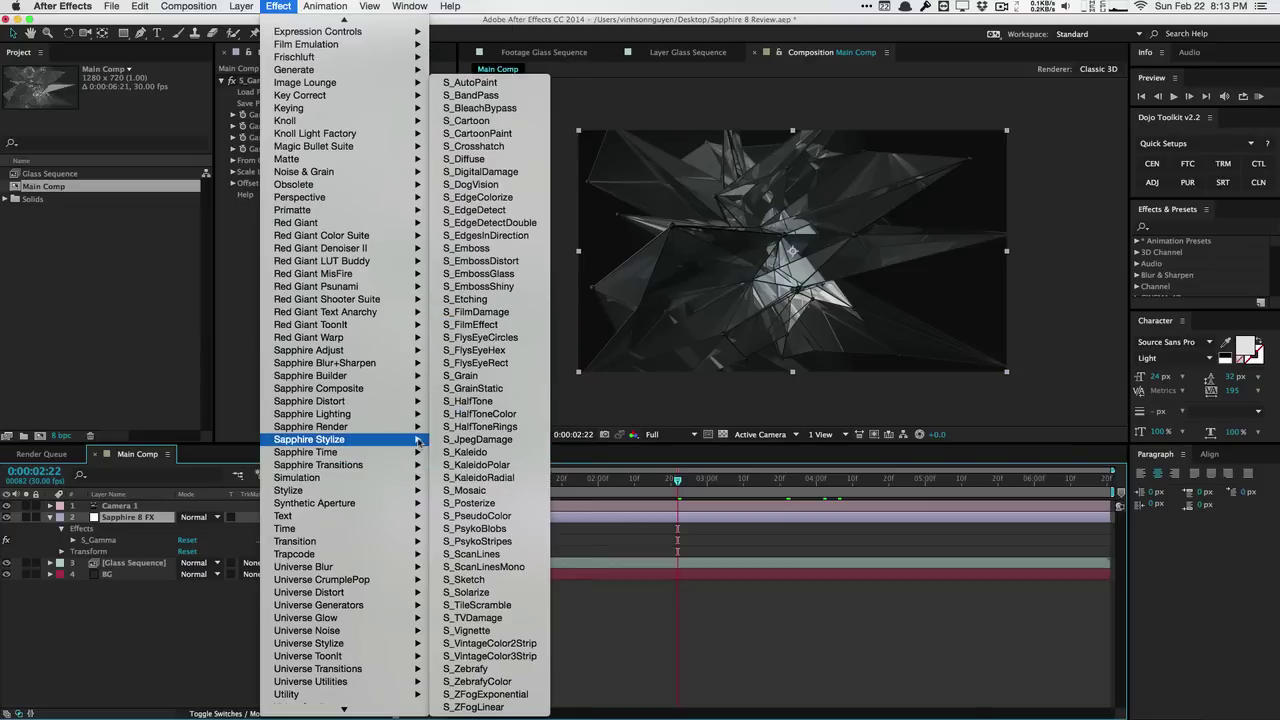
{"action": "mouse_move", "coordinate": [407, 381]}
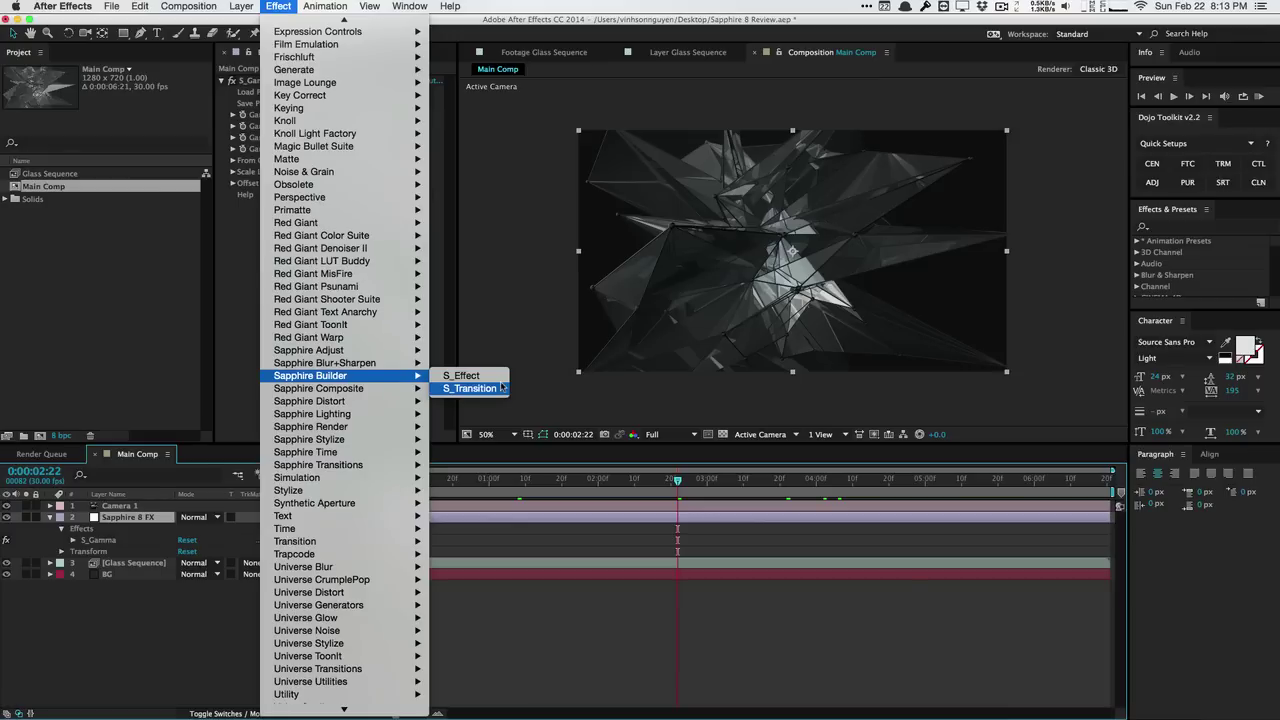
Apply the Sapphire Builder effect S_Effect to the adjustment layer and open it in the Sapphire Effect Builder.
{"action": "scroll", "coordinate": [388, 490], "scroll_direction": "up", "scroll_amount": 5}
{"action": "mouse_move", "coordinate": [388, 490]}
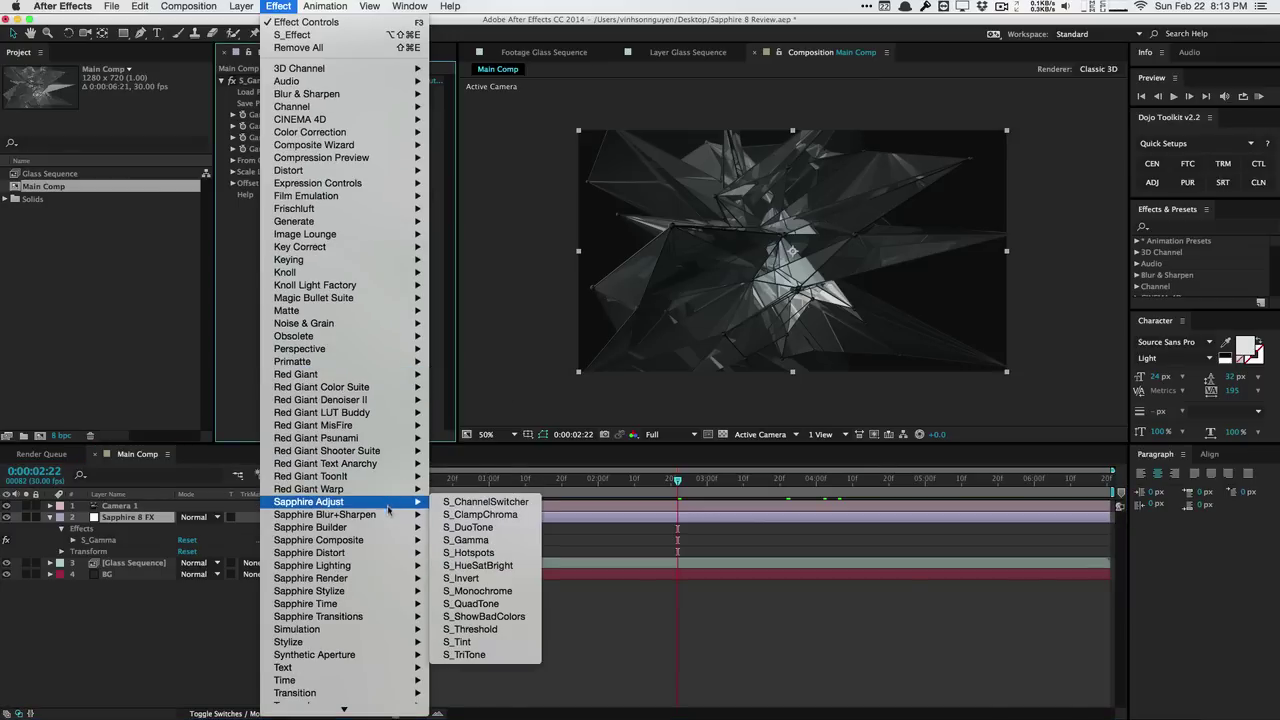
{"action": "mouse_move", "coordinate": [392, 527]}
{"action": "left_click", "coordinate": [446, 527]}
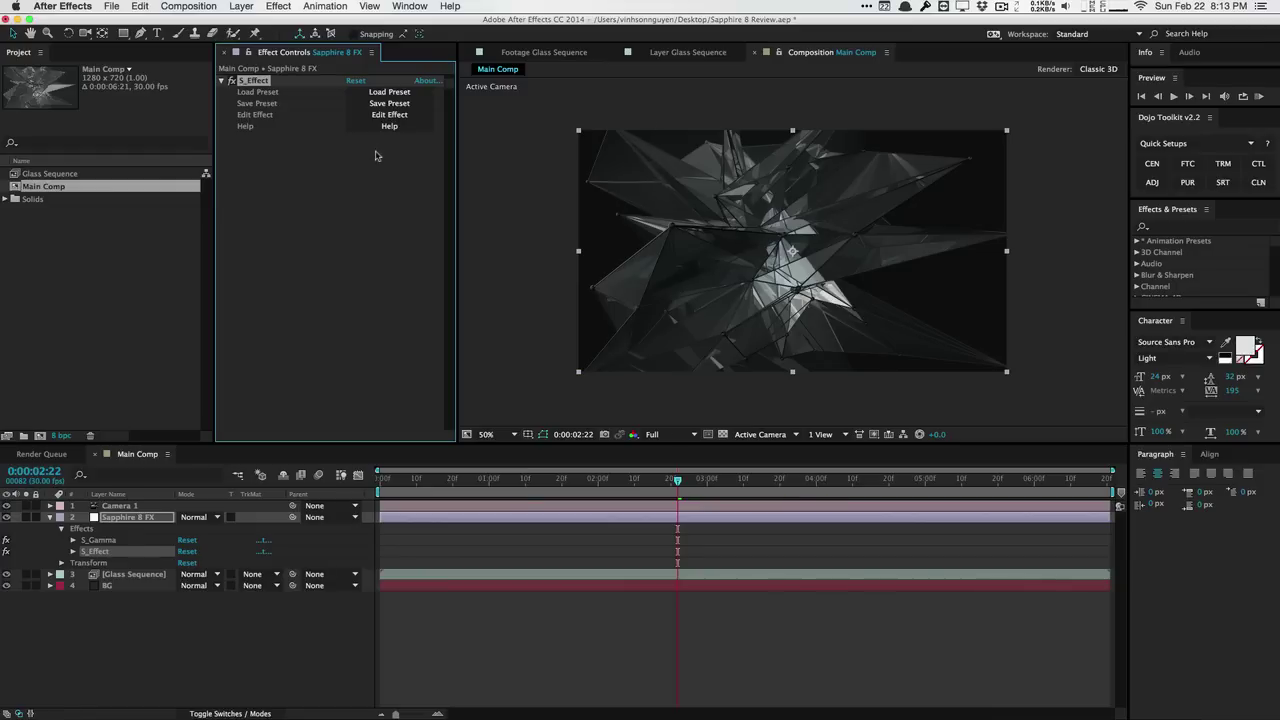
{"action": "left_click", "coordinate": [382, 118]}
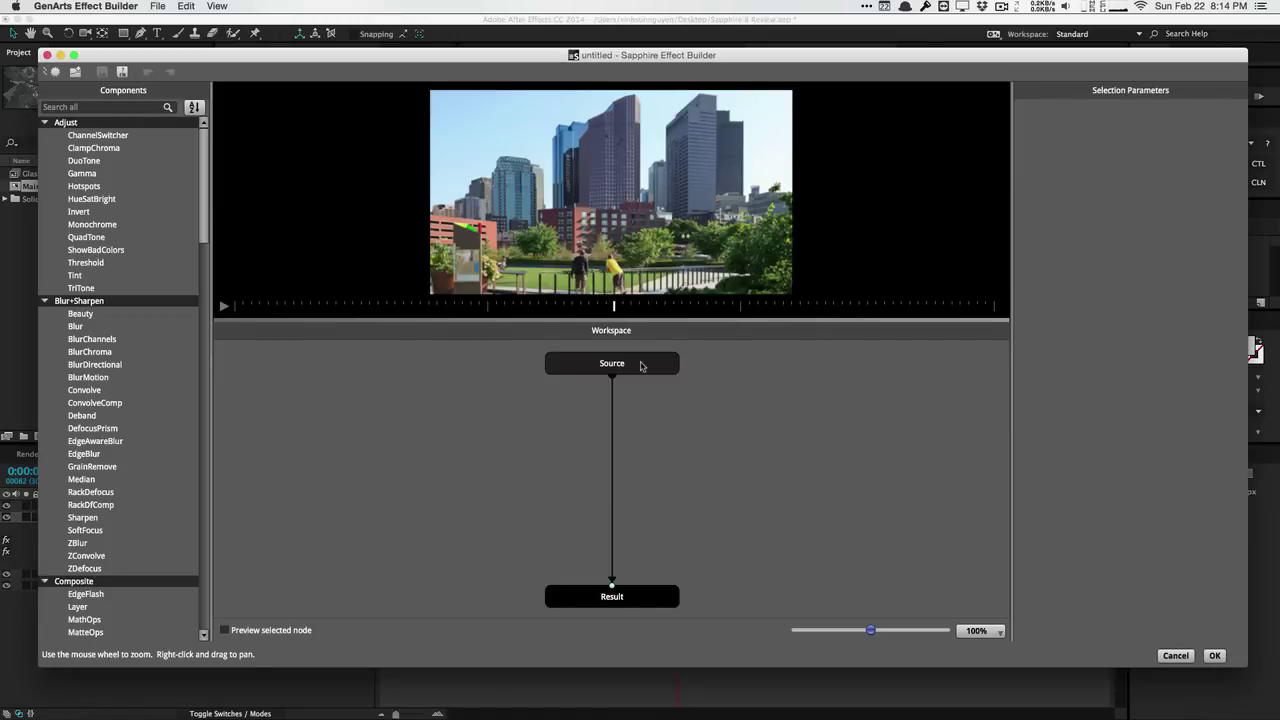
Insert a Blur node between the Source and Result nodes and set its Blur Amount to 0.154.
{"action": "left_click_drag", "start_coordinate": [647, 364], "coordinate": [471, 366]}
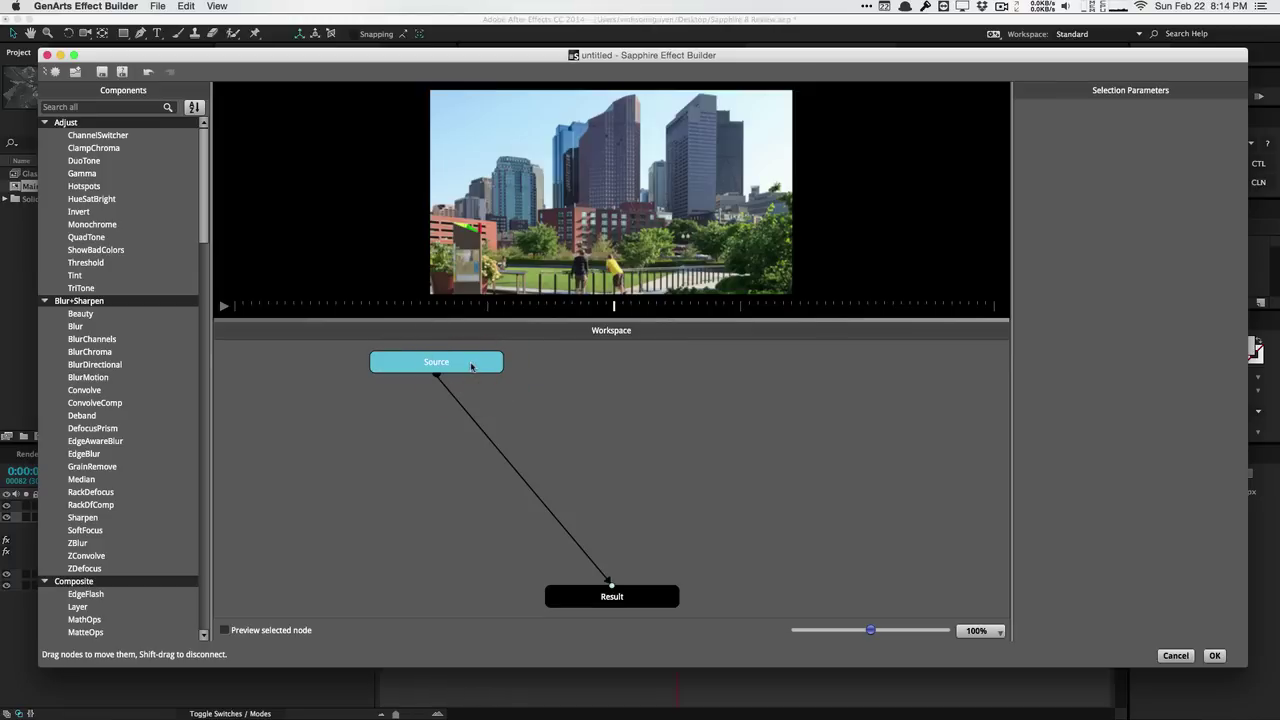
{"action": "left_click", "coordinate": [643, 420]}
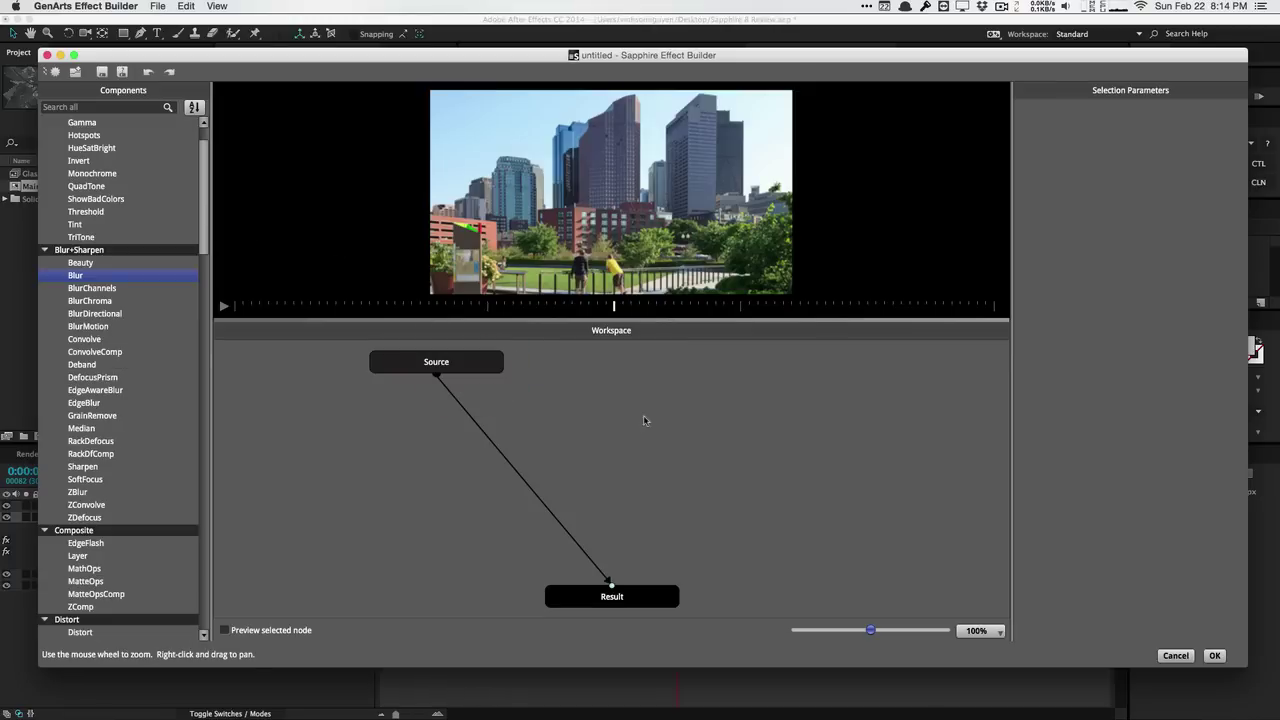
{"action": "left_click_drag", "start_coordinate": [118, 277], "coordinate": [632, 415]}
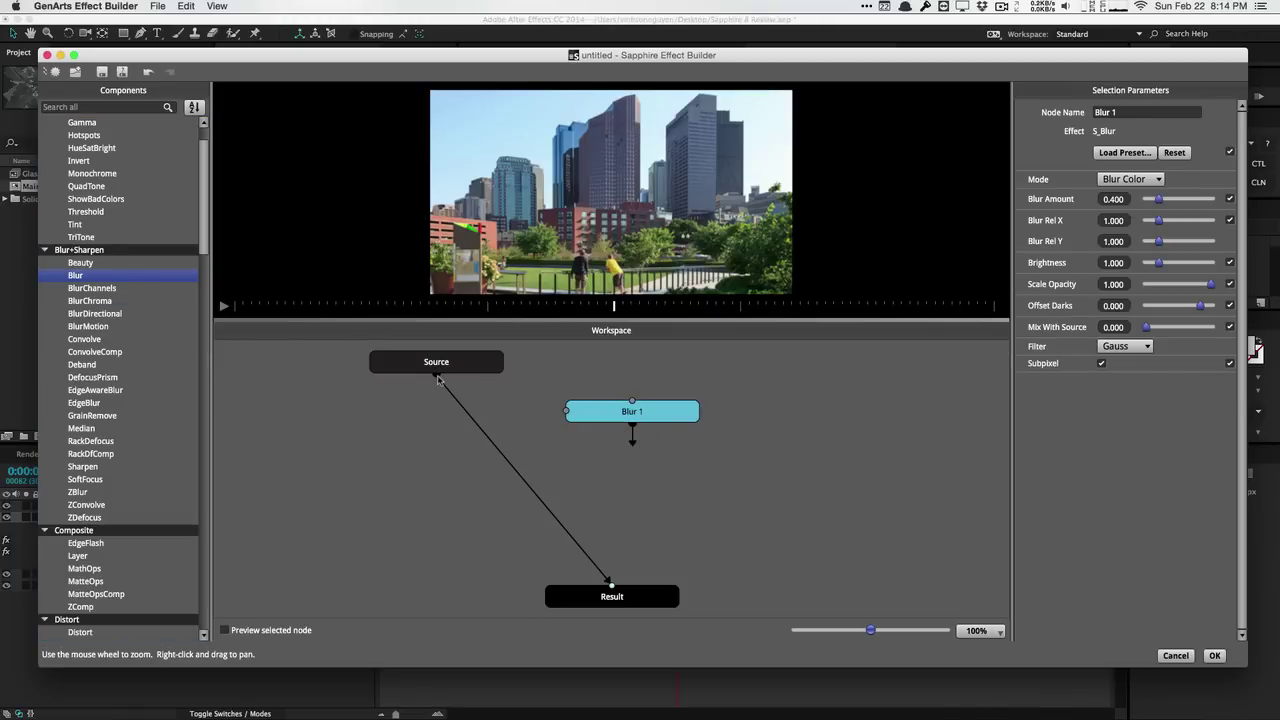
{"action": "left_click_drag", "start_coordinate": [437, 377], "coordinate": [610, 584]}
{"action": "left_click_drag", "start_coordinate": [629, 411], "coordinate": [482, 444]}
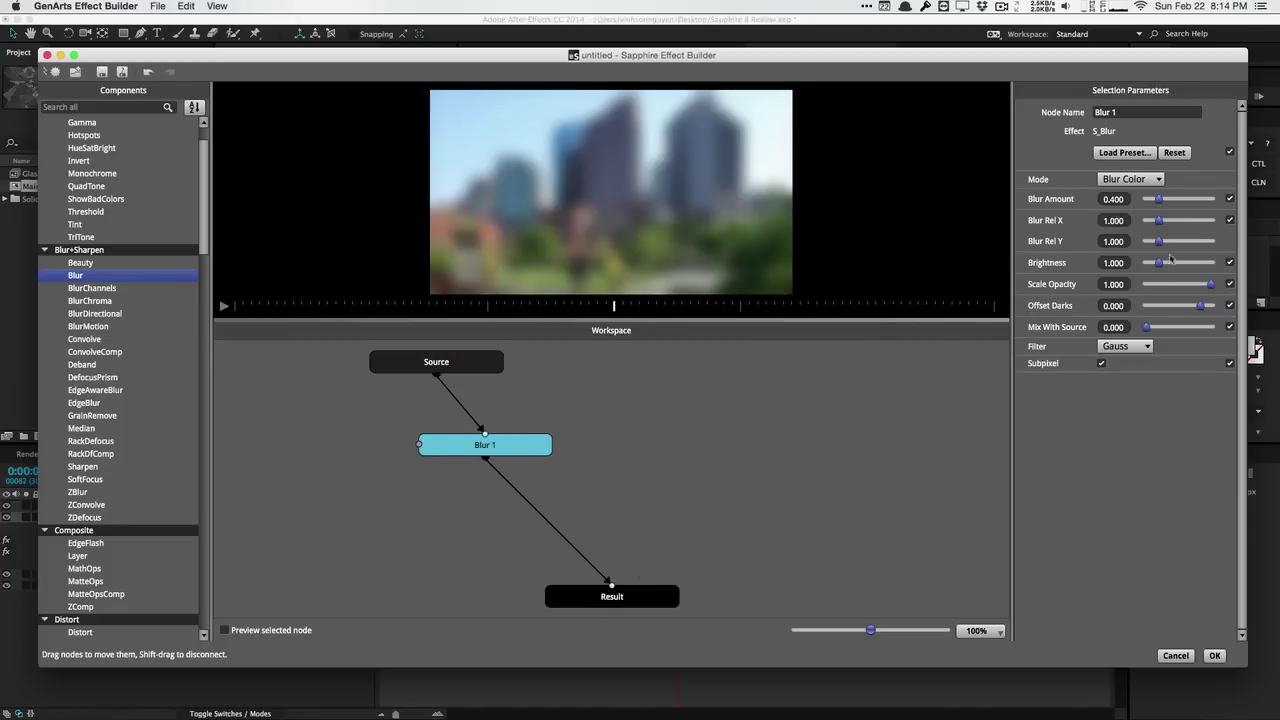
{"action": "left_click_drag", "start_coordinate": [1159, 199], "coordinate": [1155, 201]}
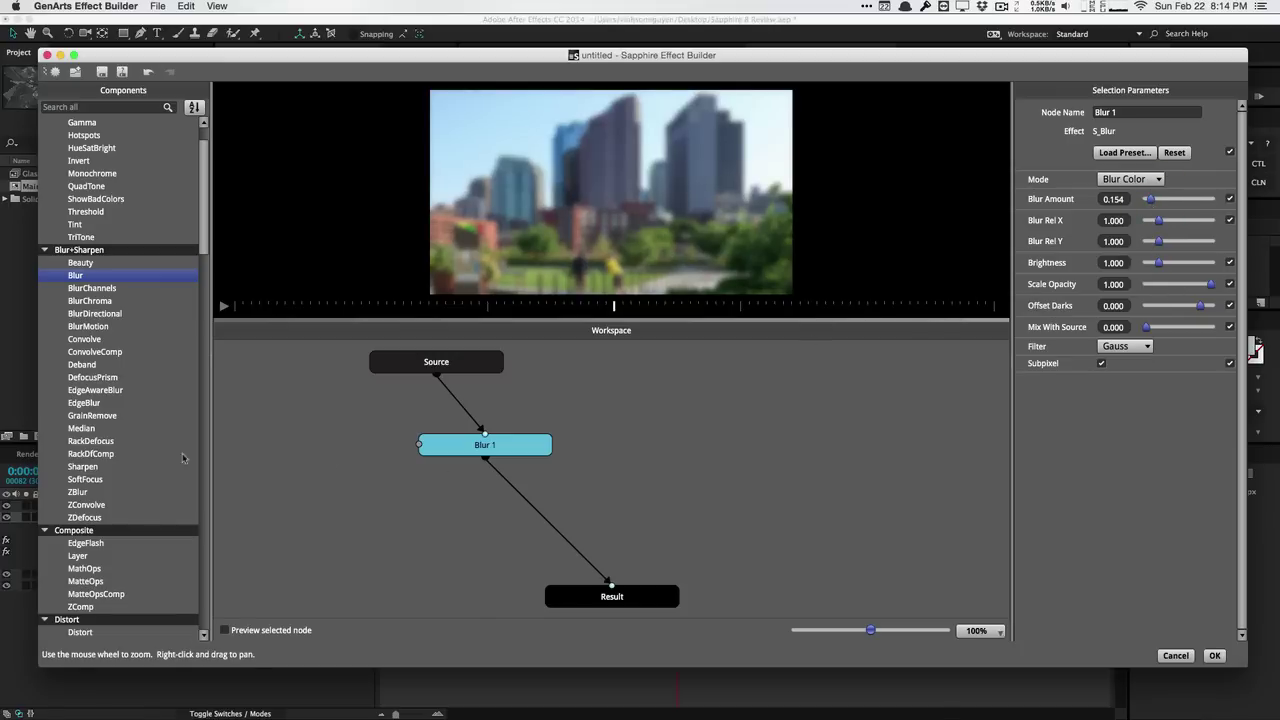
Insert a Distort node between Blur and Result, set Amount to 0.237 and Blur Lens to 0.215, and place it beneath Blur.
{"action": "left_click_drag", "start_coordinate": [202, 229], "coordinate": [207, 307]}
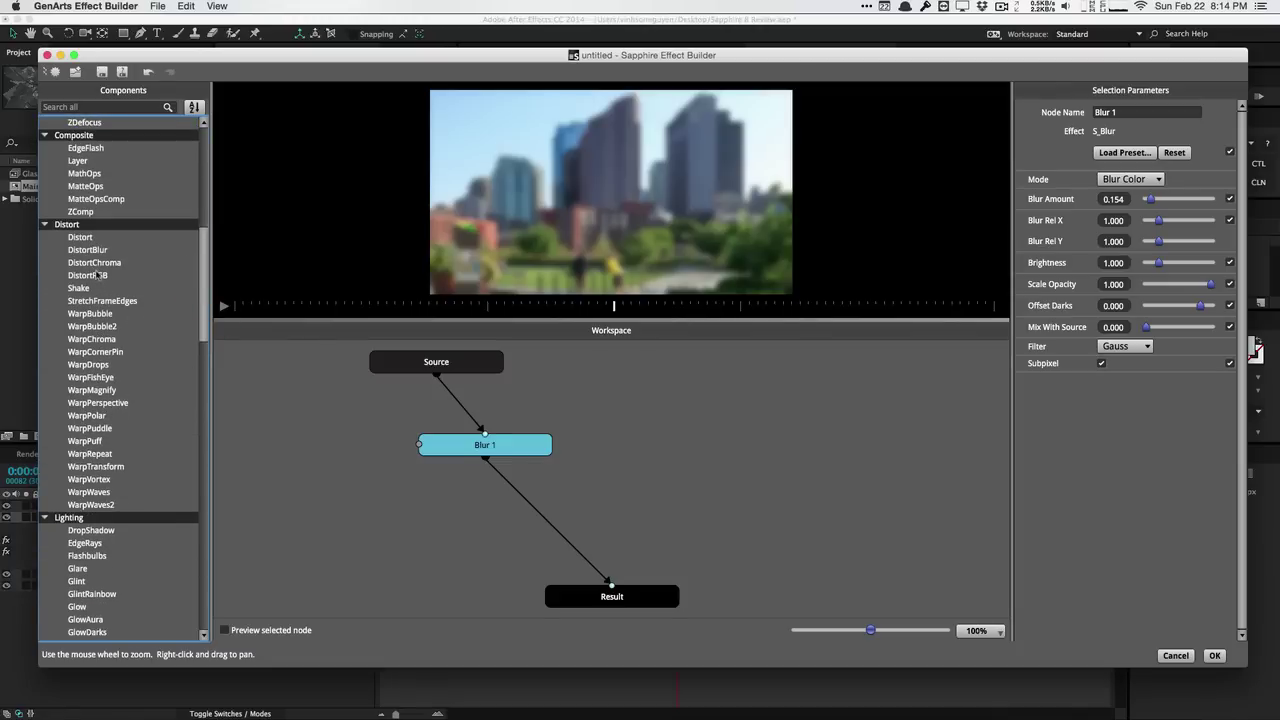
{"action": "left_click_drag", "start_coordinate": [86, 239], "coordinate": [668, 486]}
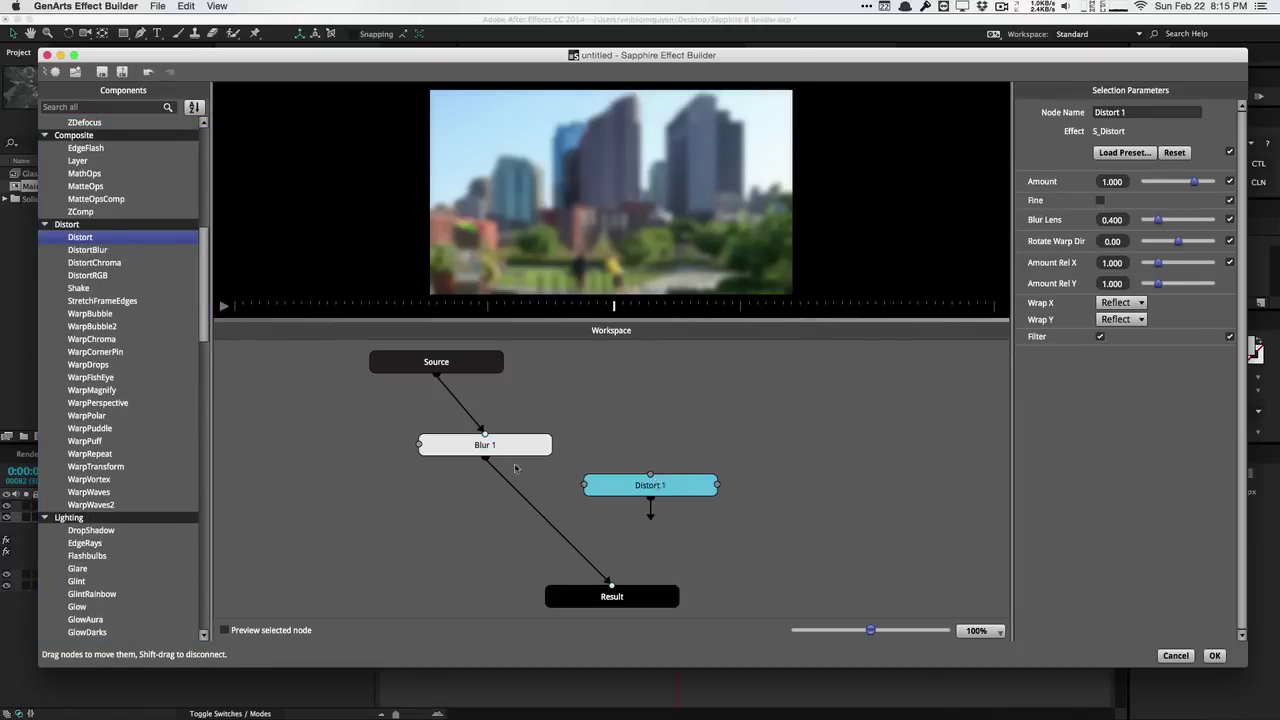
{"action": "mouse_move", "coordinate": [611, 586]}
{"action": "left_mouse_down"}
{"action": "mouse_move", "coordinate": [637, 466]}
{"action": "mouse_move", "coordinate": [648, 472]}
{"action": "mouse_move", "coordinate": [555, 492]}
{"action": "mouse_move", "coordinate": [611, 586]}
{"action": "left_mouse_up"}
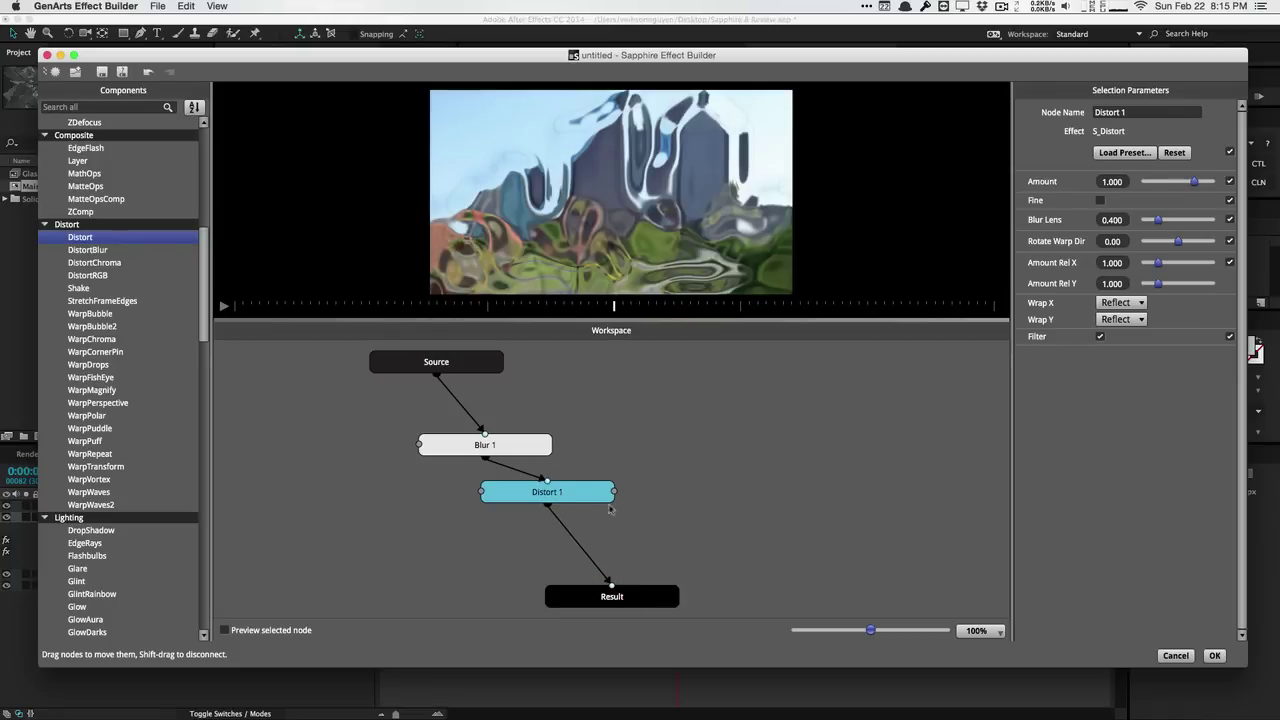
{"action": "left_click_drag", "start_coordinate": [581, 492], "coordinate": [720, 489]}
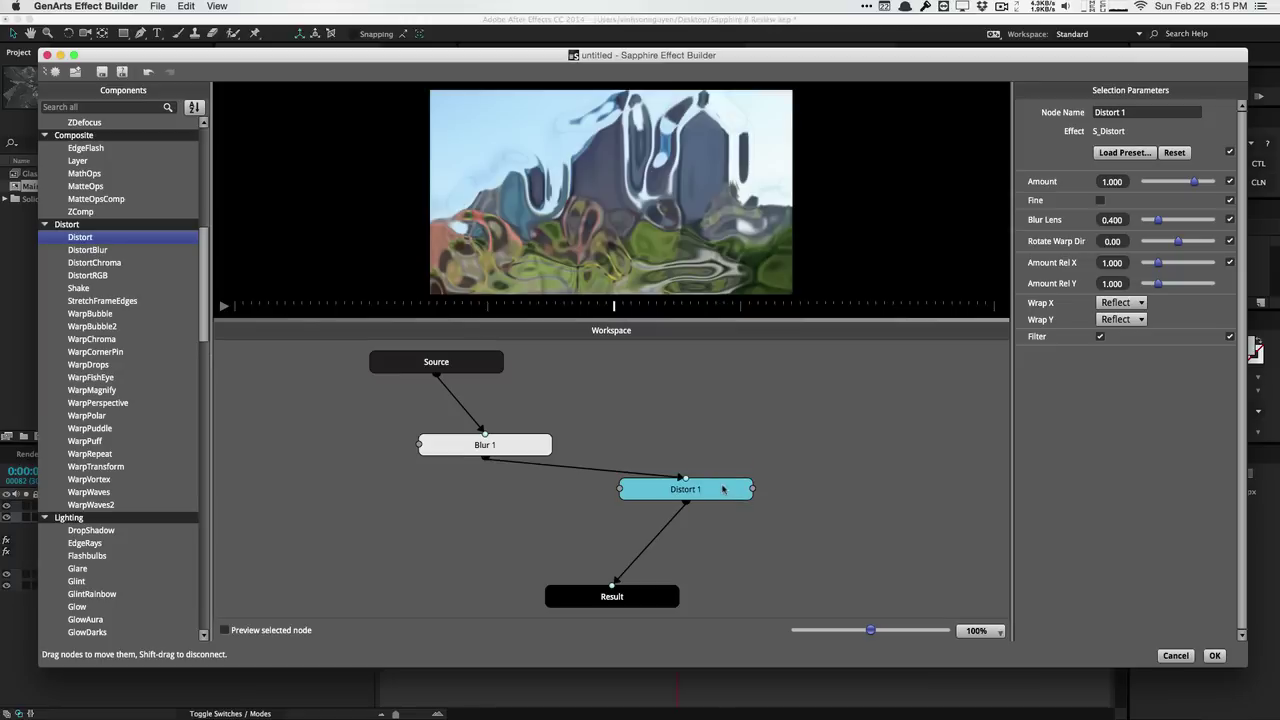
{"action": "left_click_drag", "start_coordinate": [1196, 189], "coordinate": [1152, 216]}
{"action": "left_click_drag", "start_coordinate": [695, 494], "coordinate": [508, 510]}
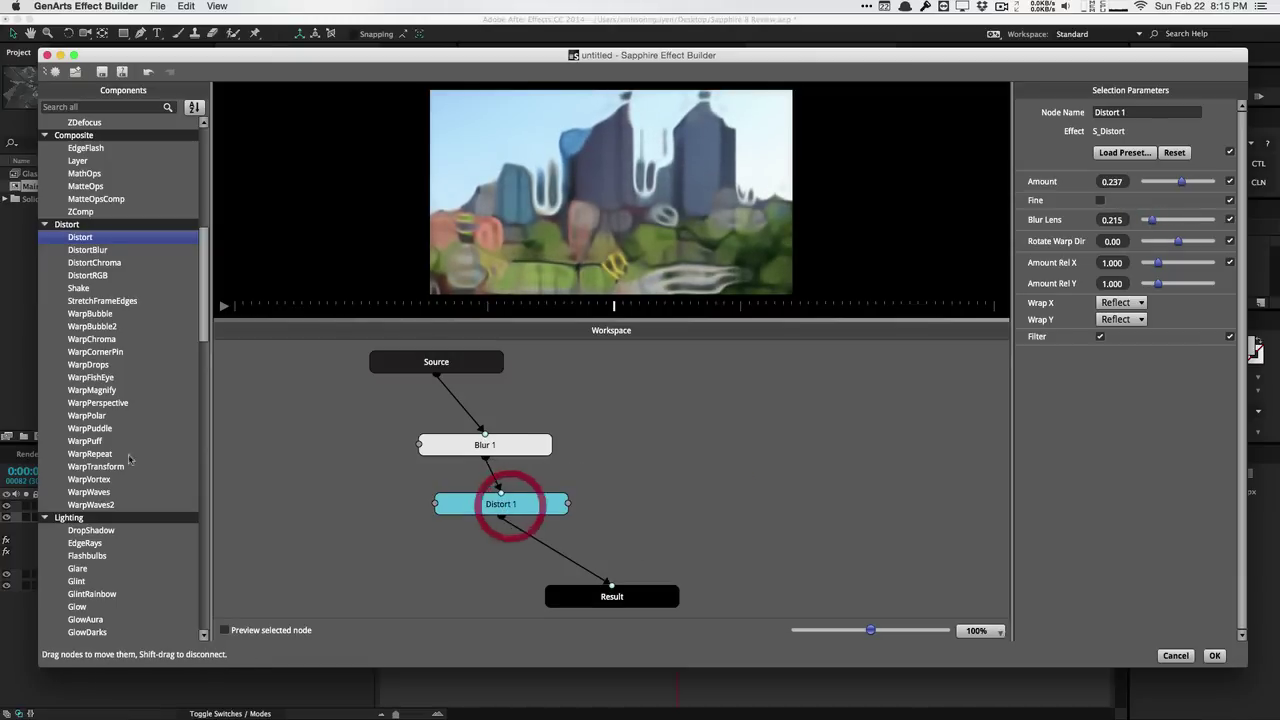
Insert a Glow node between Distort and Result with a Brightness of 0.357 and a Threshold of 0.179.
{"action": "left_click_drag", "start_coordinate": [201, 299], "coordinate": [204, 340]}
{"action": "left_click_drag", "start_coordinate": [80, 390], "coordinate": [540, 547]}
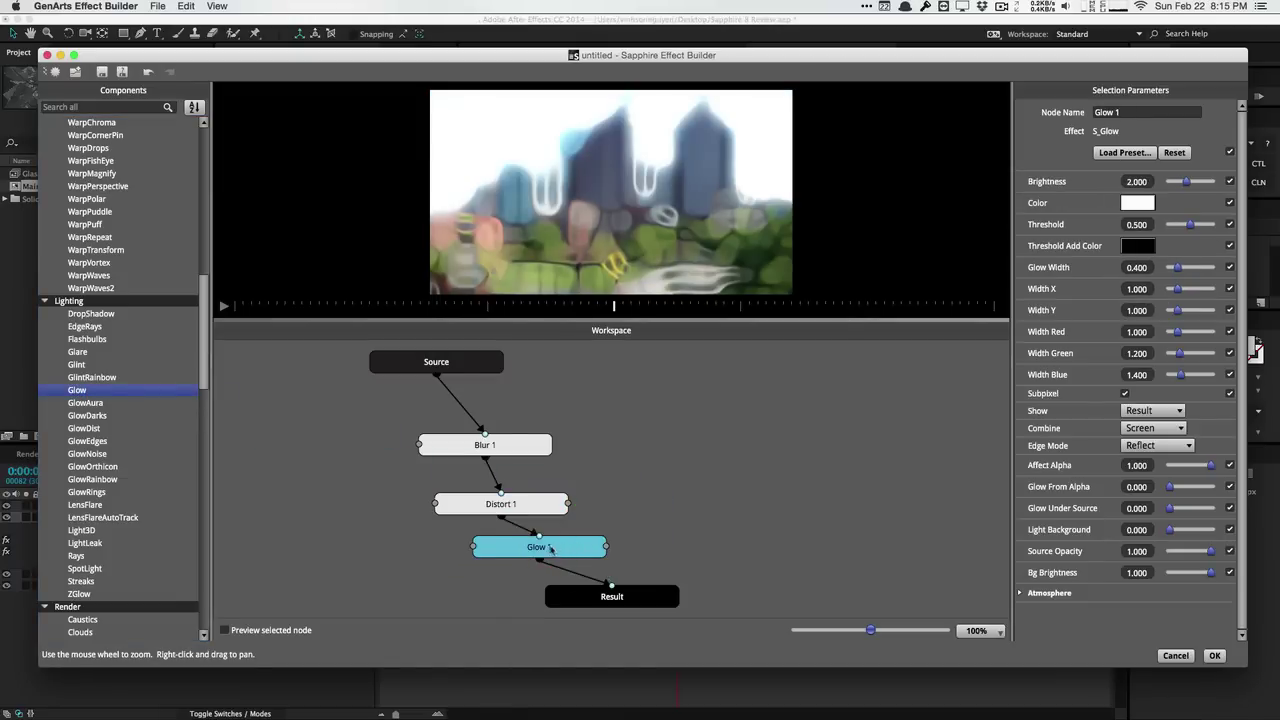
{"action": "left_click_drag", "start_coordinate": [1188, 183], "coordinate": [1178, 228]}
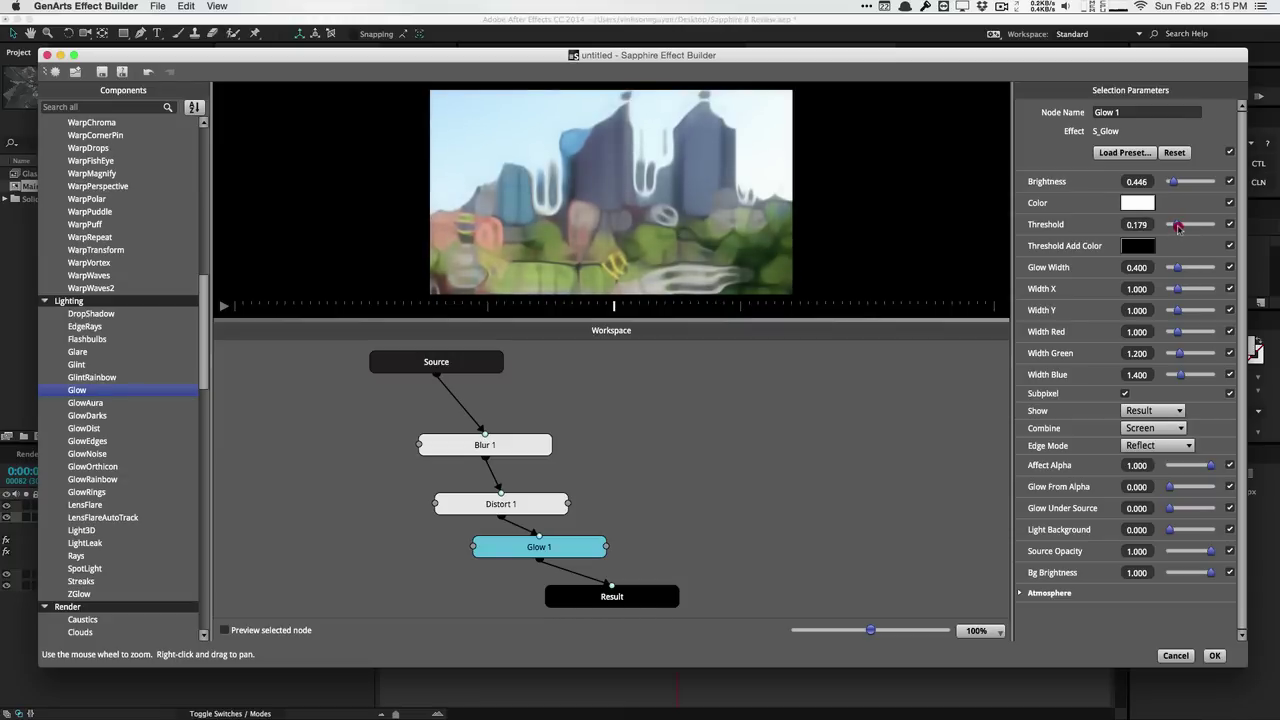
{"action": "left_click_drag", "start_coordinate": [1174, 182], "coordinate": [1176, 181]}
Move the Blur, Distort and Glow nodes upward to make room, and insert a DigitalDamage node between Glow and Result.
{"action": "left_click_drag", "start_coordinate": [505, 452], "coordinate": [484, 417]}
{"action": "left_click_drag", "start_coordinate": [516, 503], "coordinate": [511, 457]}
{"action": "left_click_drag", "start_coordinate": [501, 548], "coordinate": [479, 502]}
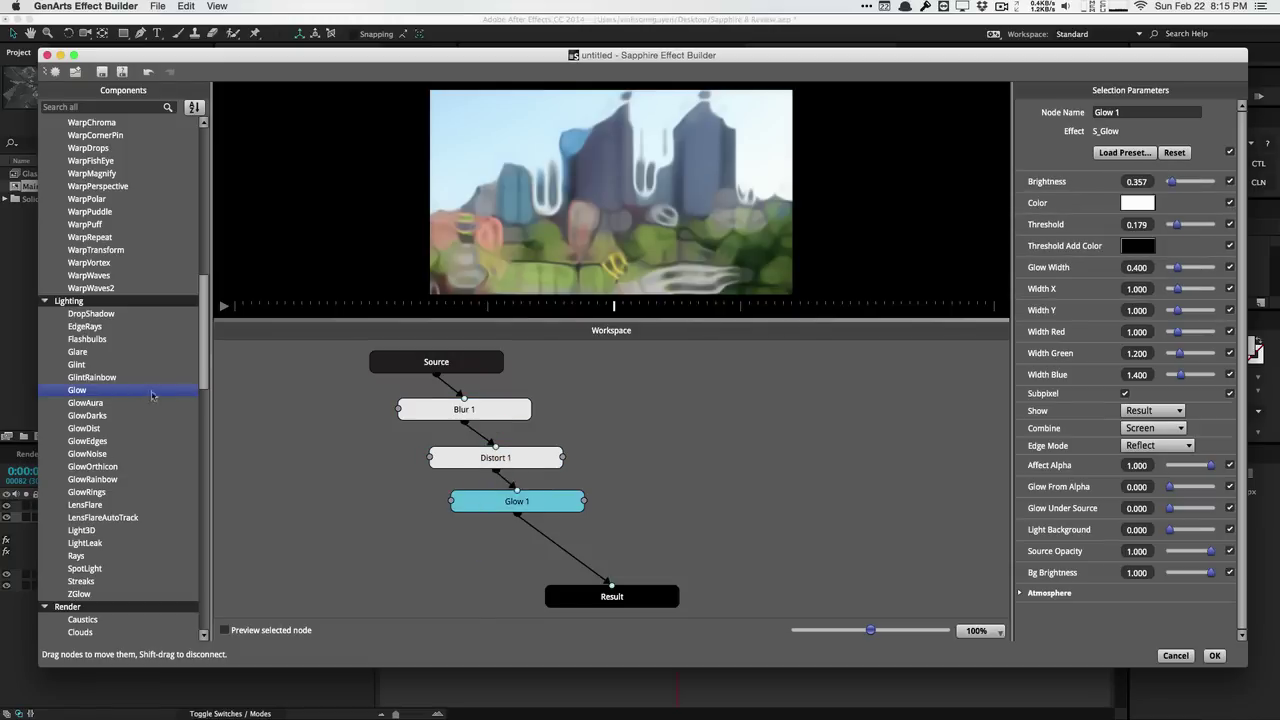
{"action": "left_click_drag", "start_coordinate": [206, 318], "coordinate": [214, 496]}
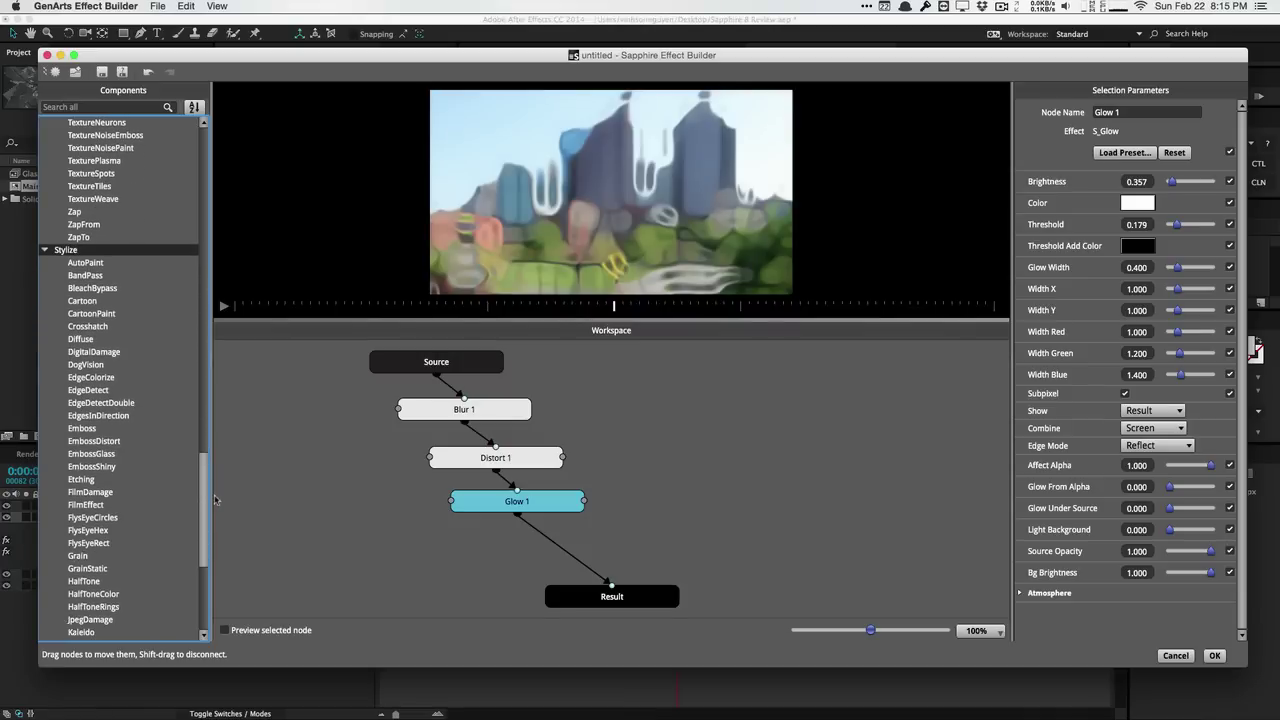
{"action": "left_click_drag", "start_coordinate": [104, 352], "coordinate": [571, 562]}
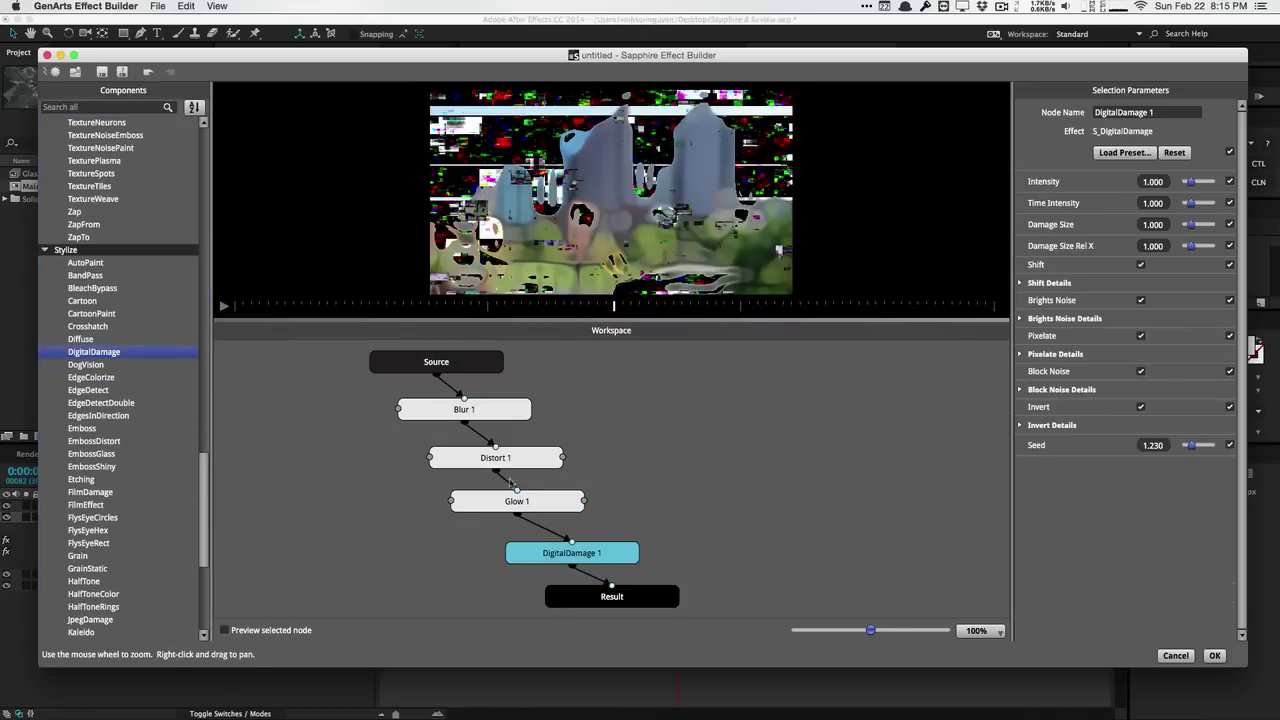
Rearrange the Source, Blur, Distort, Glow and DigitalDamage nodes into a more evenly spaced diagonal chain leading to Result.
{"action": "left_click_drag", "start_coordinate": [468, 365], "coordinate": [349, 369]}
{"action": "left_click_drag", "start_coordinate": [477, 405], "coordinate": [421, 411]}
{"action": "left_click_drag", "start_coordinate": [479, 460], "coordinate": [414, 455]}
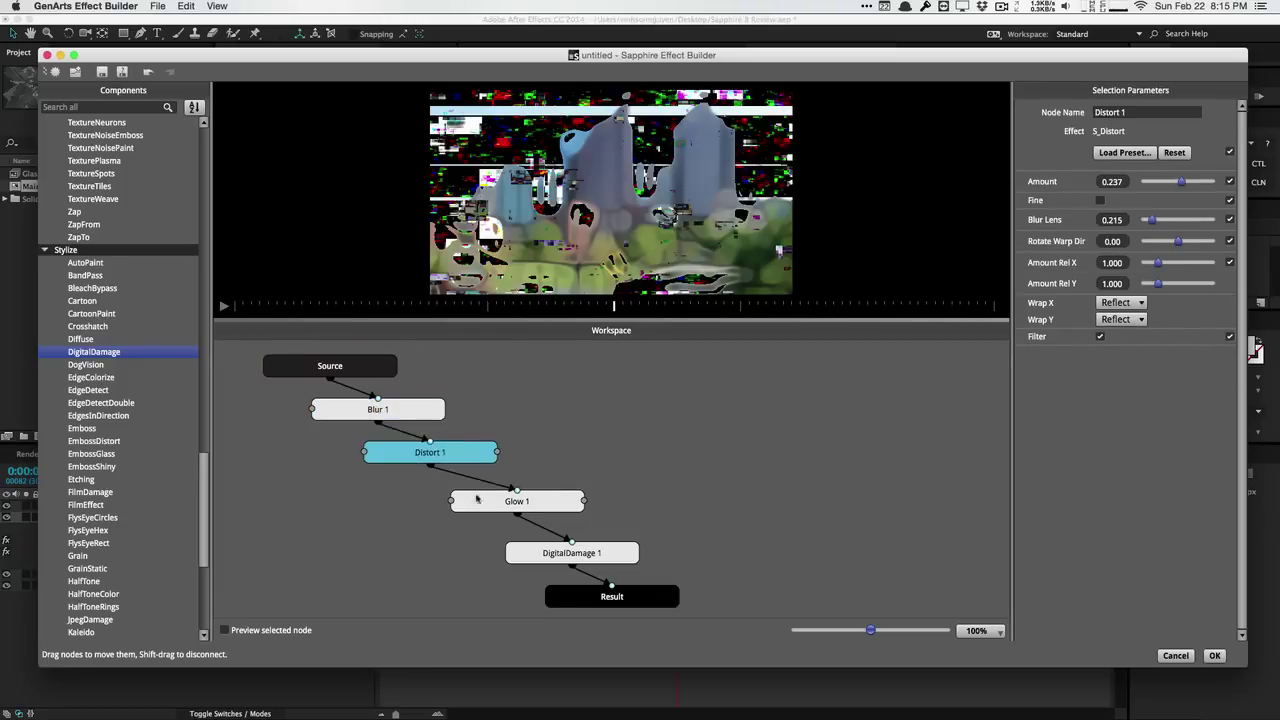
{"action": "left_click_drag", "start_coordinate": [512, 503], "coordinate": [494, 499]}
{"action": "left_click_drag", "start_coordinate": [570, 554], "coordinate": [543, 540]}
{"action": "scroll", "coordinate": [679, 549], "scroll_direction": "down", "scroll_amount": 1}
{"action": "left_click", "coordinate": [617, 594]}
Set the DigitalDamage node's Intensity to 0.469 and apply the finished node effect to the Sapphire 8 FX layer.
{"action": "left_click", "coordinate": [589, 541]}
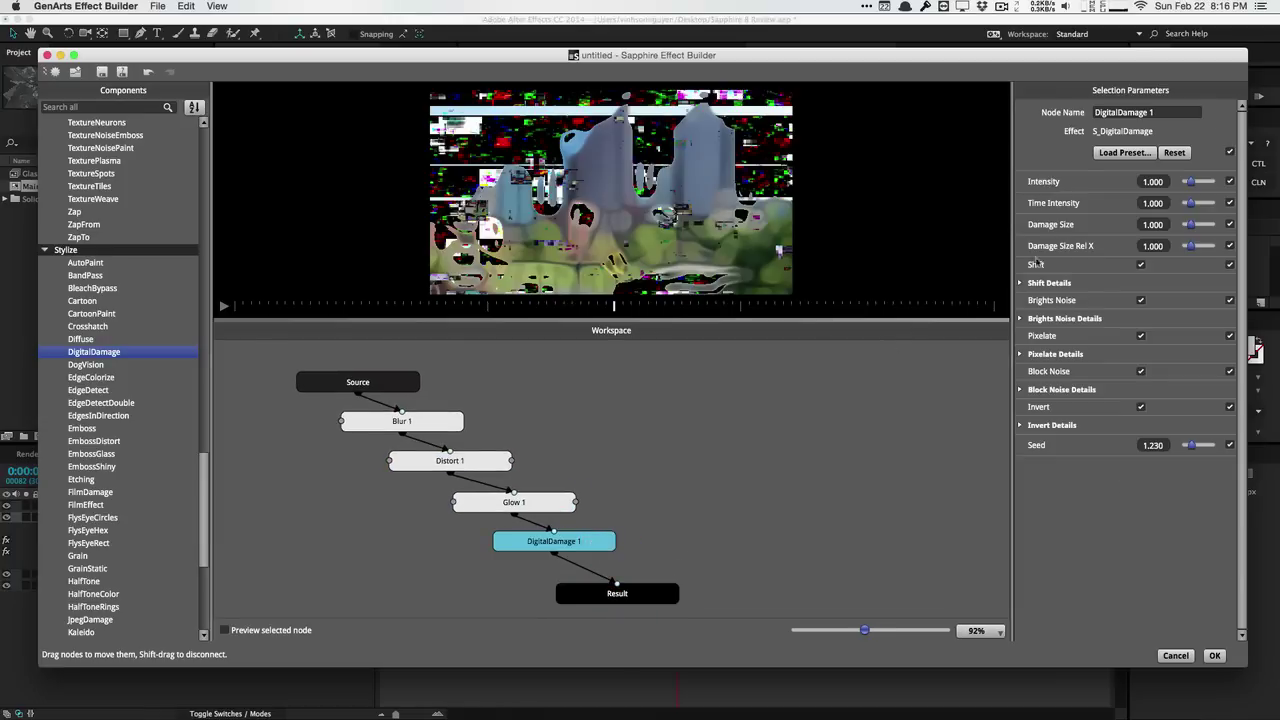
{"action": "left_click_drag", "start_coordinate": [1190, 182], "coordinate": [1190, 183]}
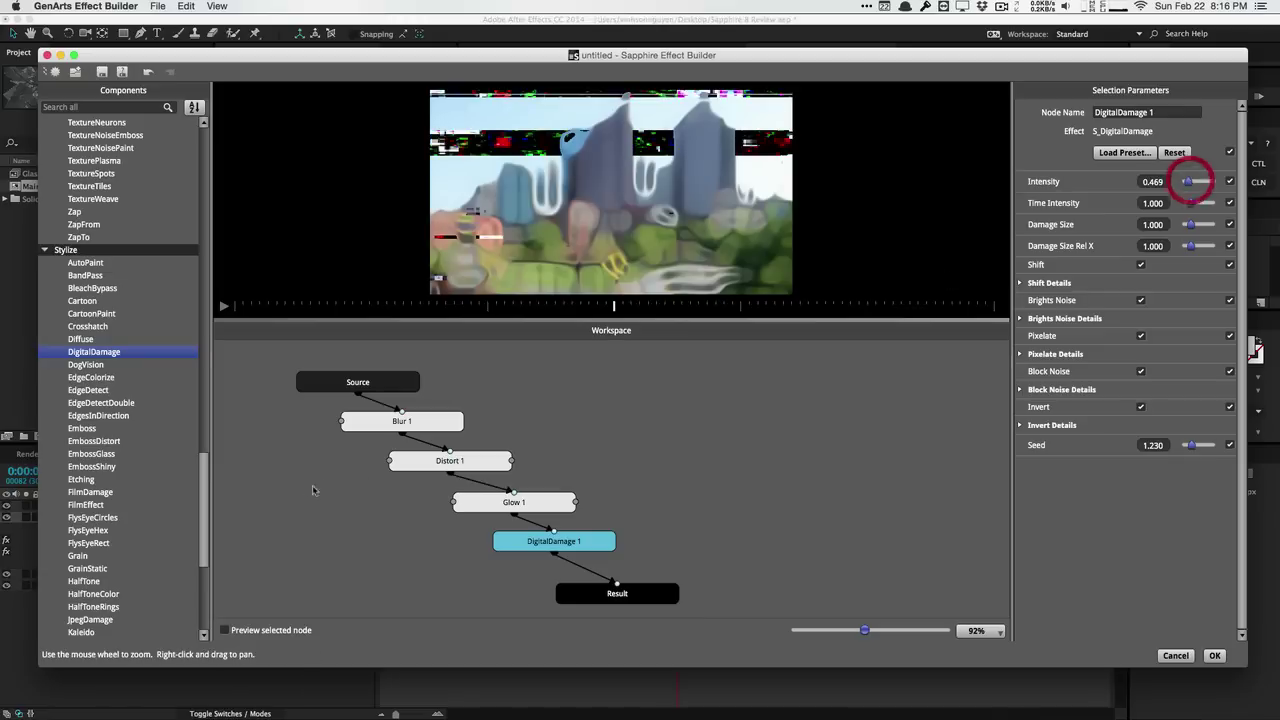
{"action": "left_click_drag", "start_coordinate": [205, 513], "coordinate": [207, 561]}
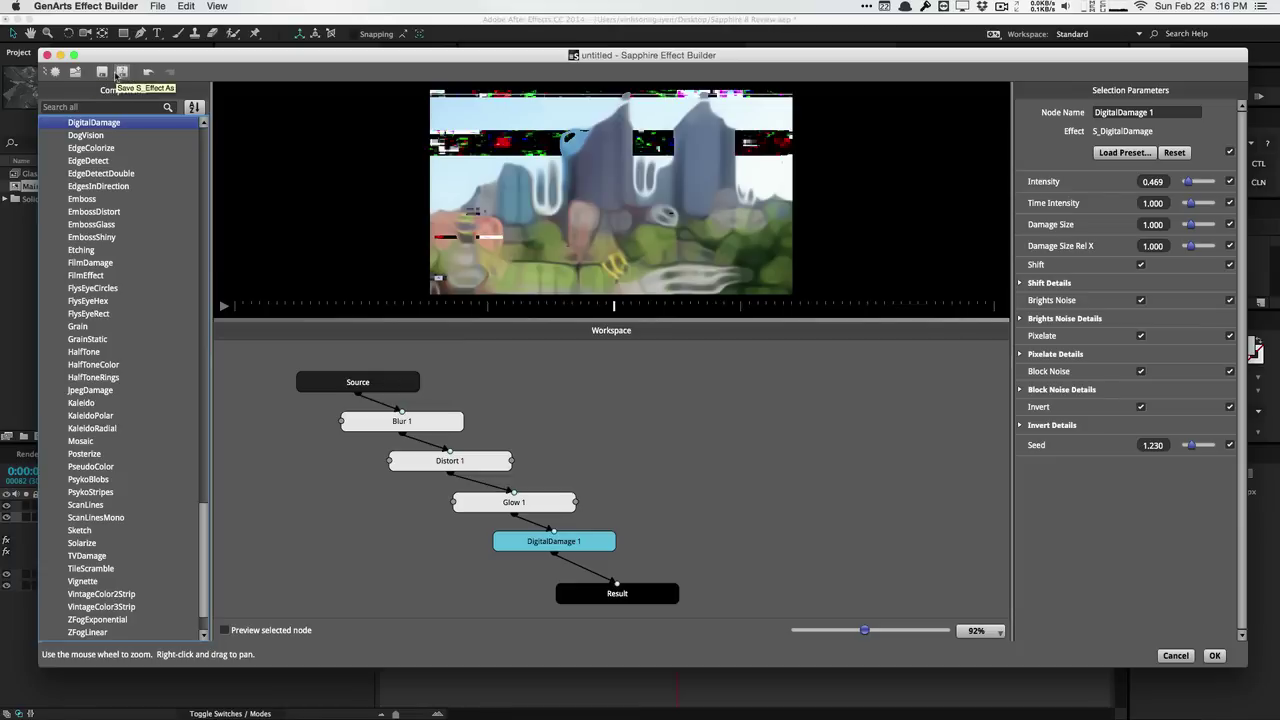
{"action": "left_click", "coordinate": [1214, 656]}
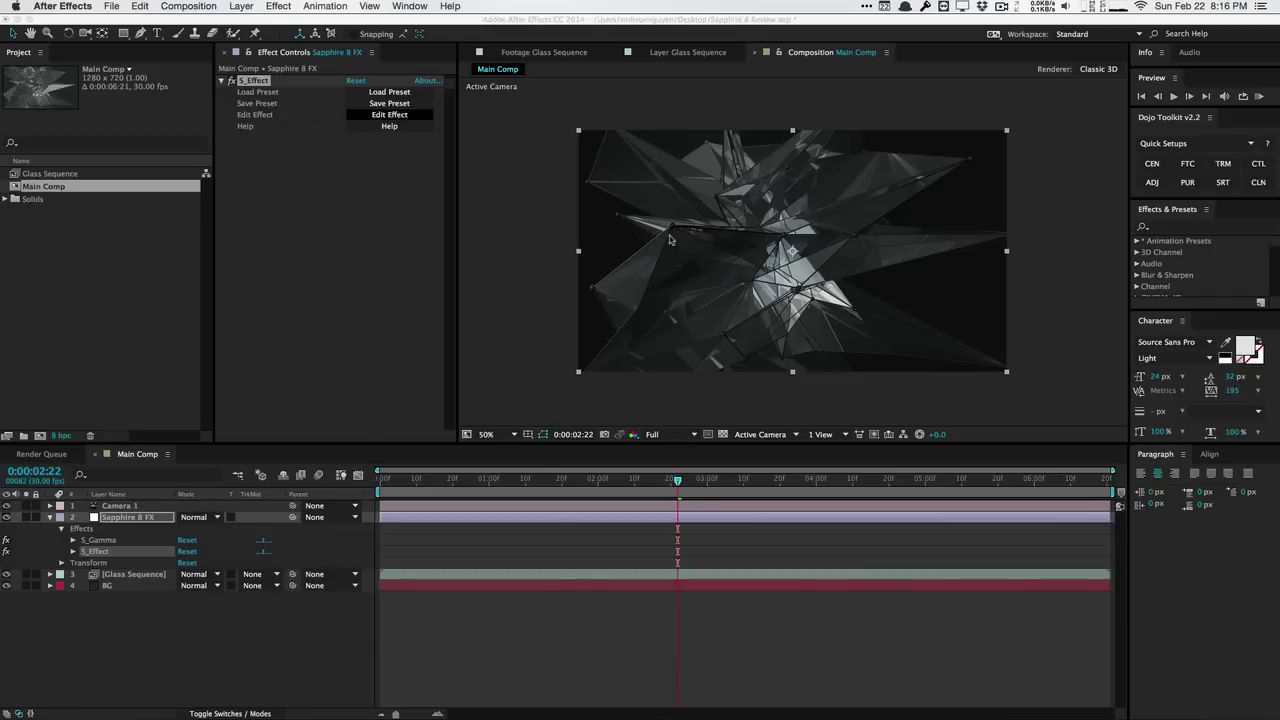
Review the custom S_Effect's Blur, Distort and Glow parameters in the layer's effect controls.
{"action": "left_click_drag", "start_coordinate": [448, 329], "coordinate": [441, 92]}
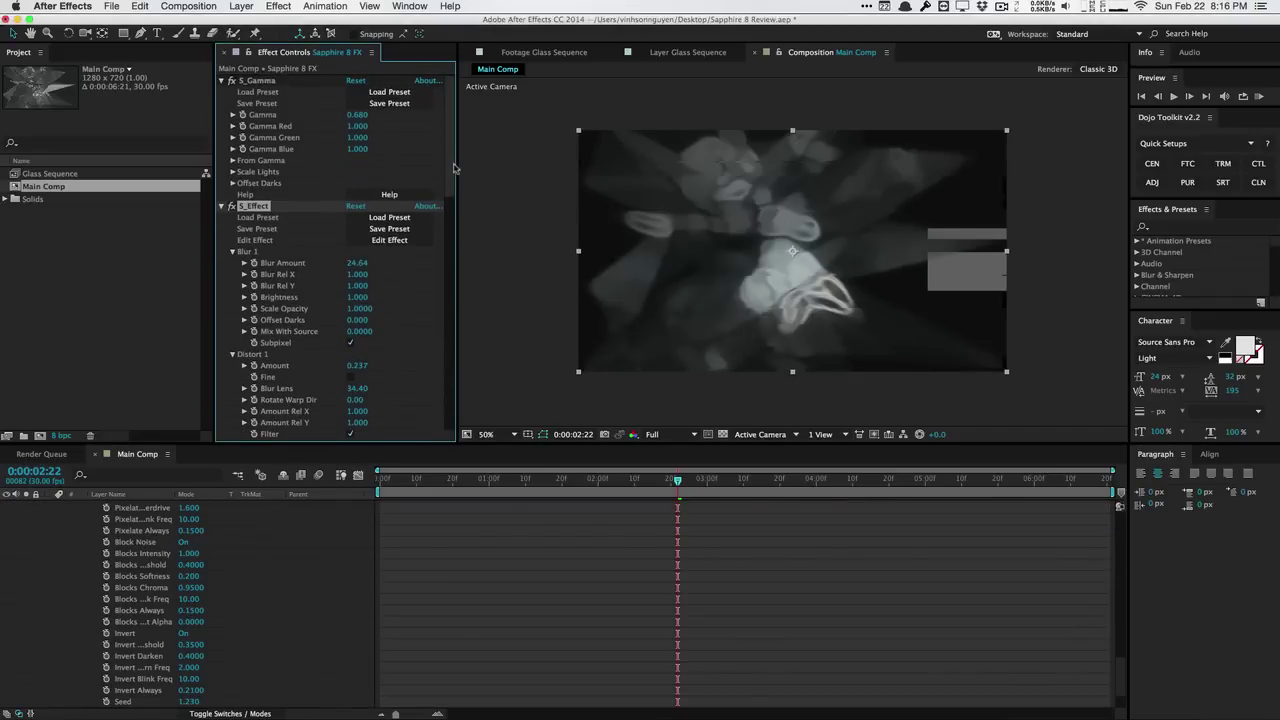
{"action": "scroll", "coordinate": [453, 168], "scroll_direction": "down", "scroll_amount": 3}
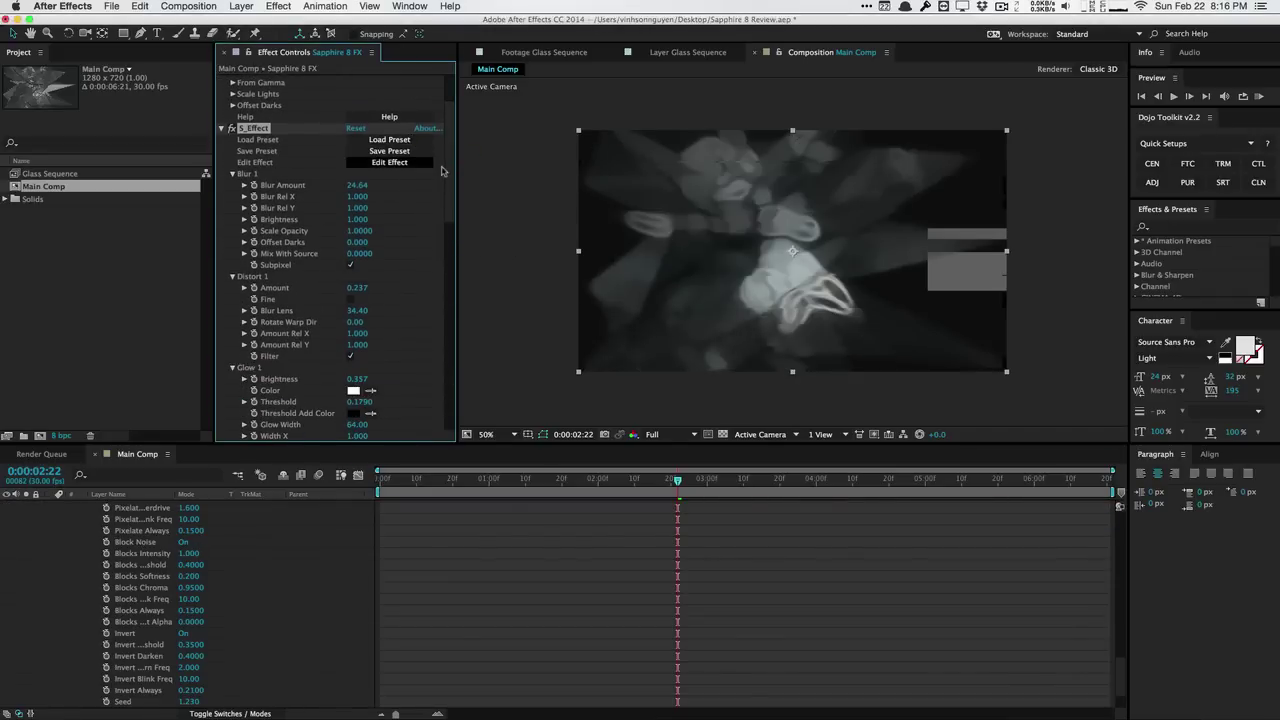
{"action": "left_click_drag", "start_coordinate": [447, 166], "coordinate": [447, 178]}
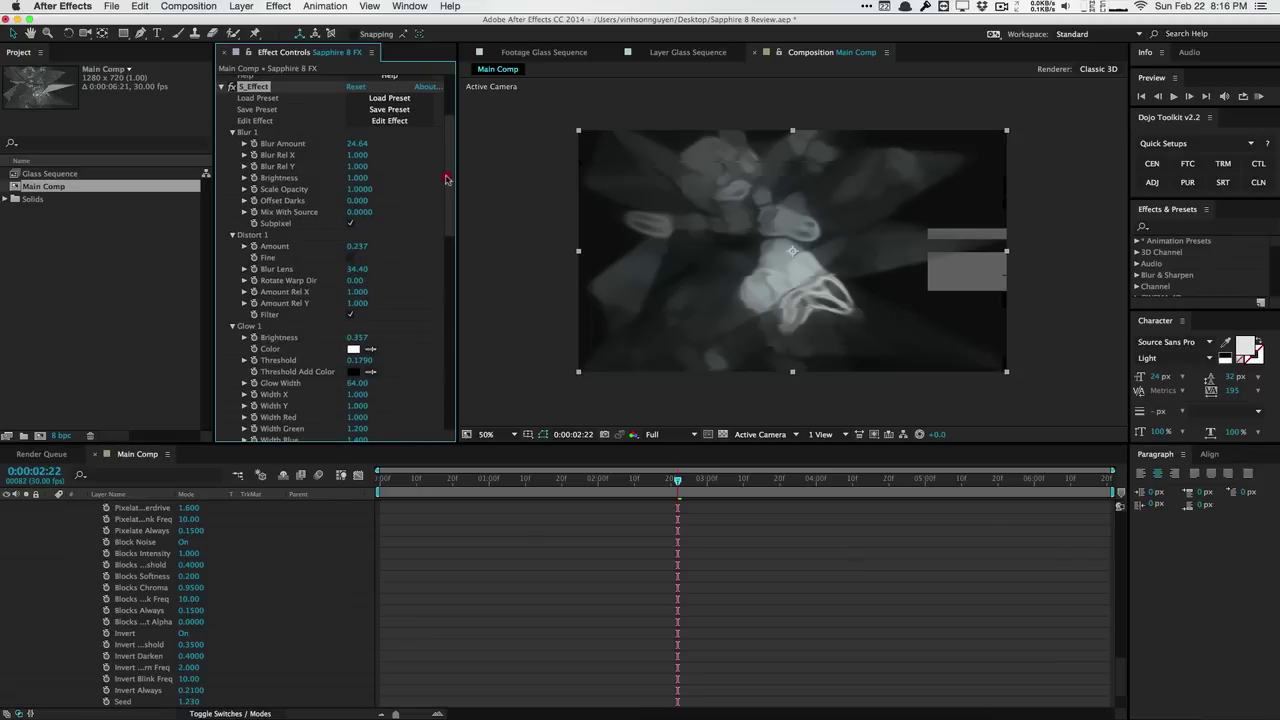
{"action": "mouse_move", "coordinate": [459, 167]}
{"action": "left_mouse_down"}
{"action": "mouse_move", "coordinate": [457, 400]}
{"action": "mouse_move", "coordinate": [449, 147]}
{"action": "left_mouse_up"}
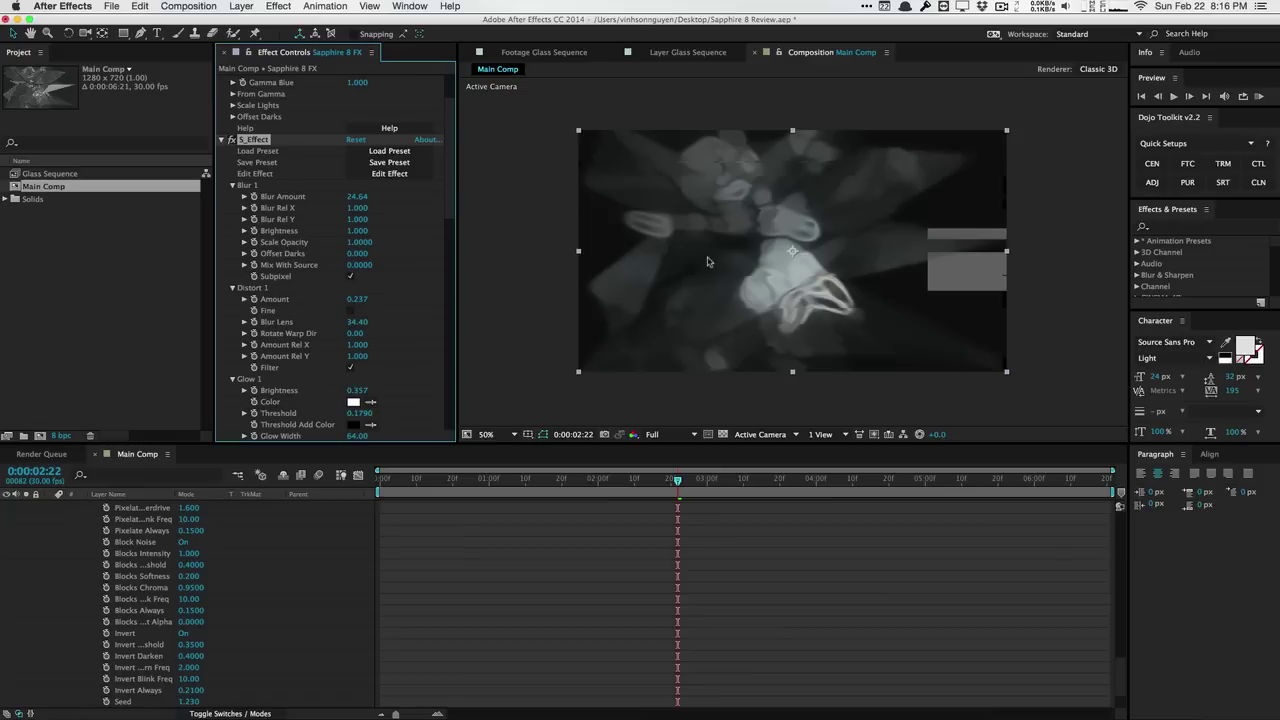
Move the current time to 0:00:01:03 and delete S_Effect from the Sapphire 8 FX layer.
{"action": "left_click", "coordinate": [500, 480]}
{"action": "left_click_drag", "start_coordinate": [453, 342], "coordinate": [460, 105]}
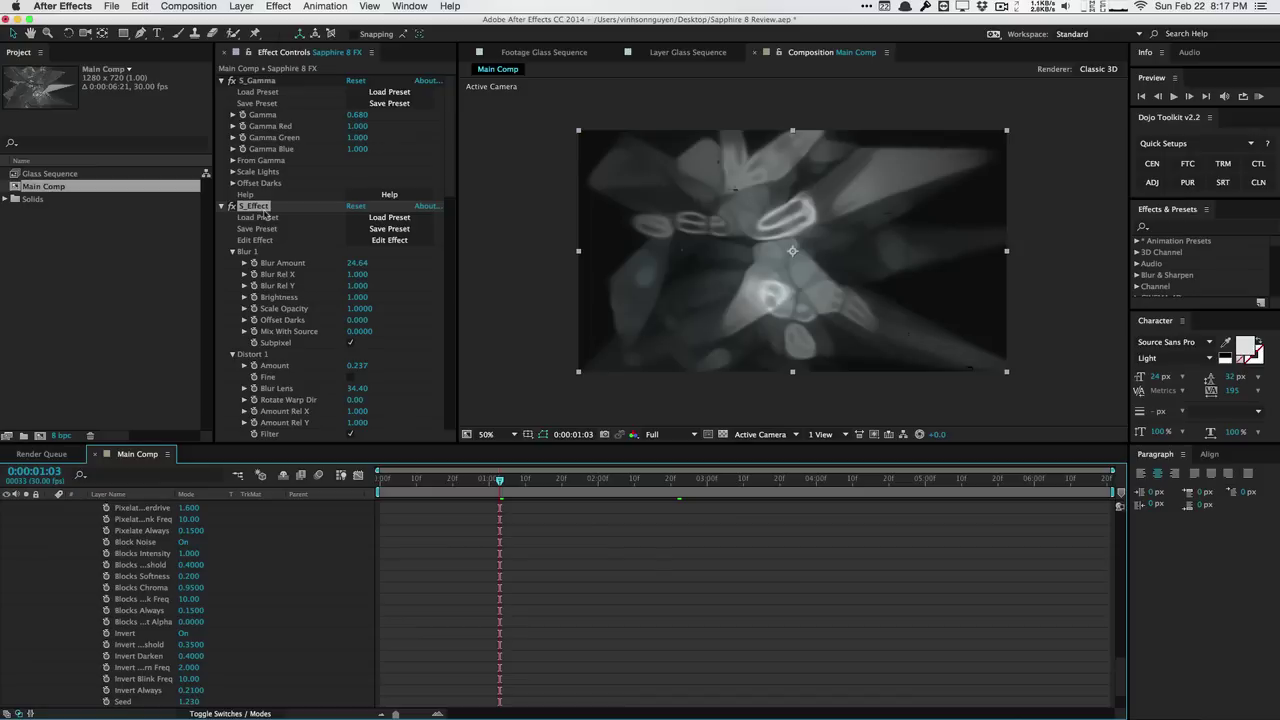
{"action": "key", "text": "Delete"}
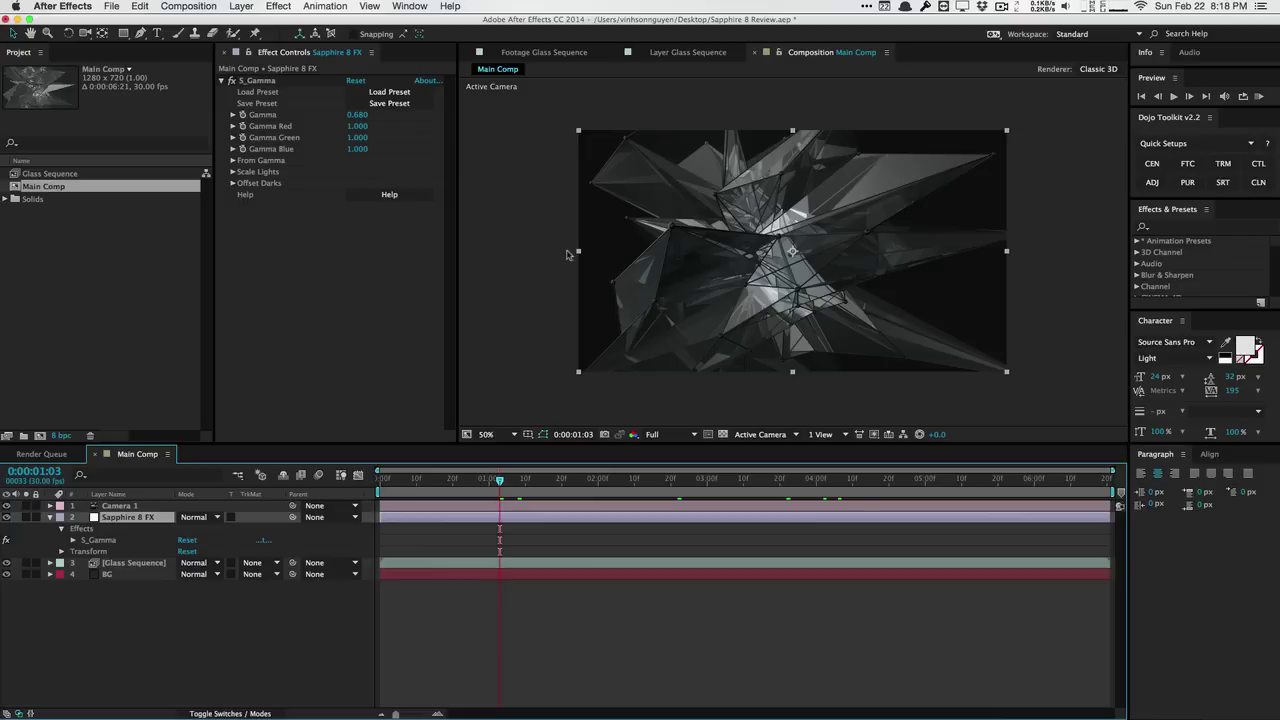
Look over the available Sapphire effect categories, including Render and Time, without applying an effect.
{"action": "left_click", "coordinate": [279, 6]}
{"action": "scroll", "coordinate": [320, 450], "scroll_direction": "down", "scroll_amount": 5}
{"action": "mouse_move", "coordinate": [323, 456]}
{"action": "mouse_move", "coordinate": [335, 596]}
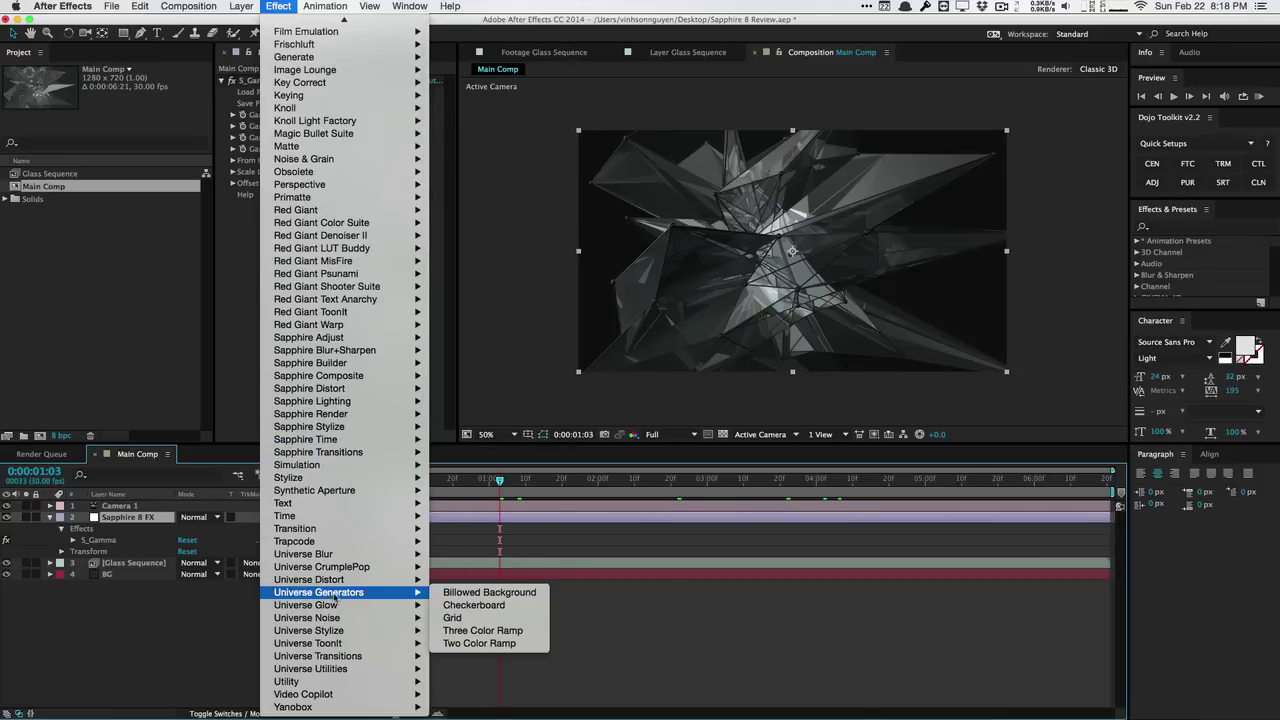
{"action": "mouse_move", "coordinate": [339, 430]}
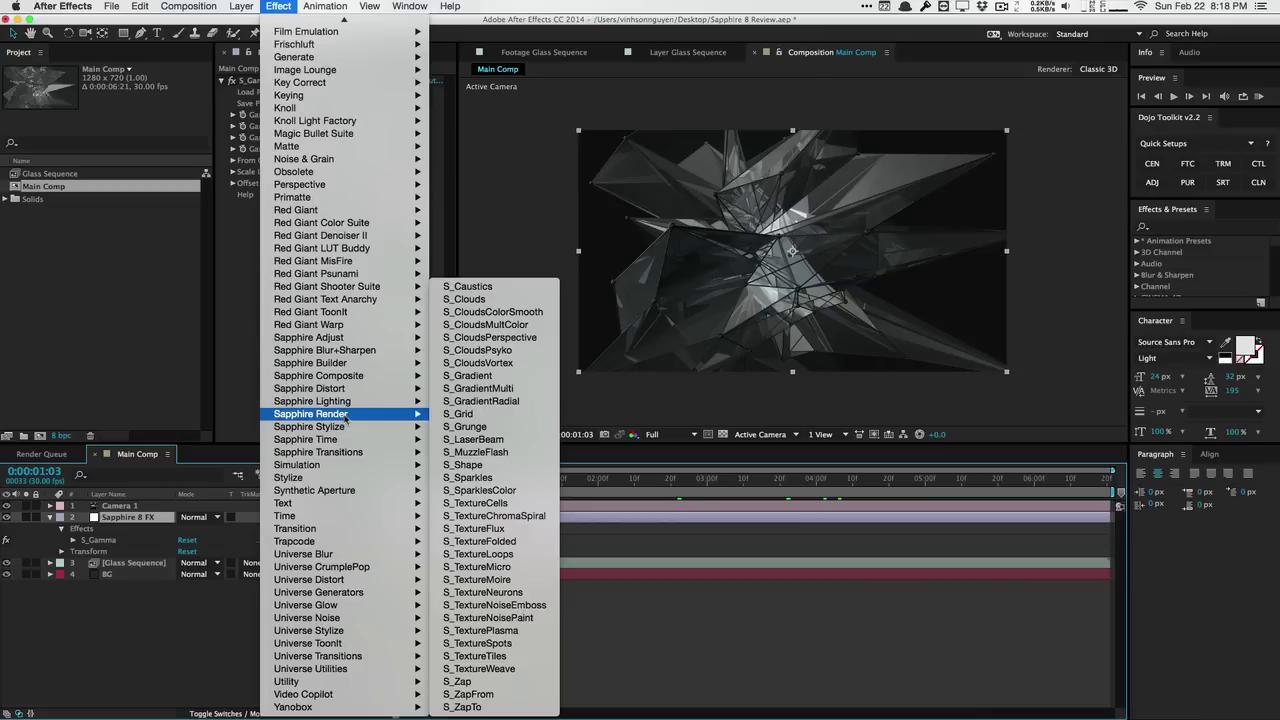
{"action": "mouse_move", "coordinate": [350, 343]}
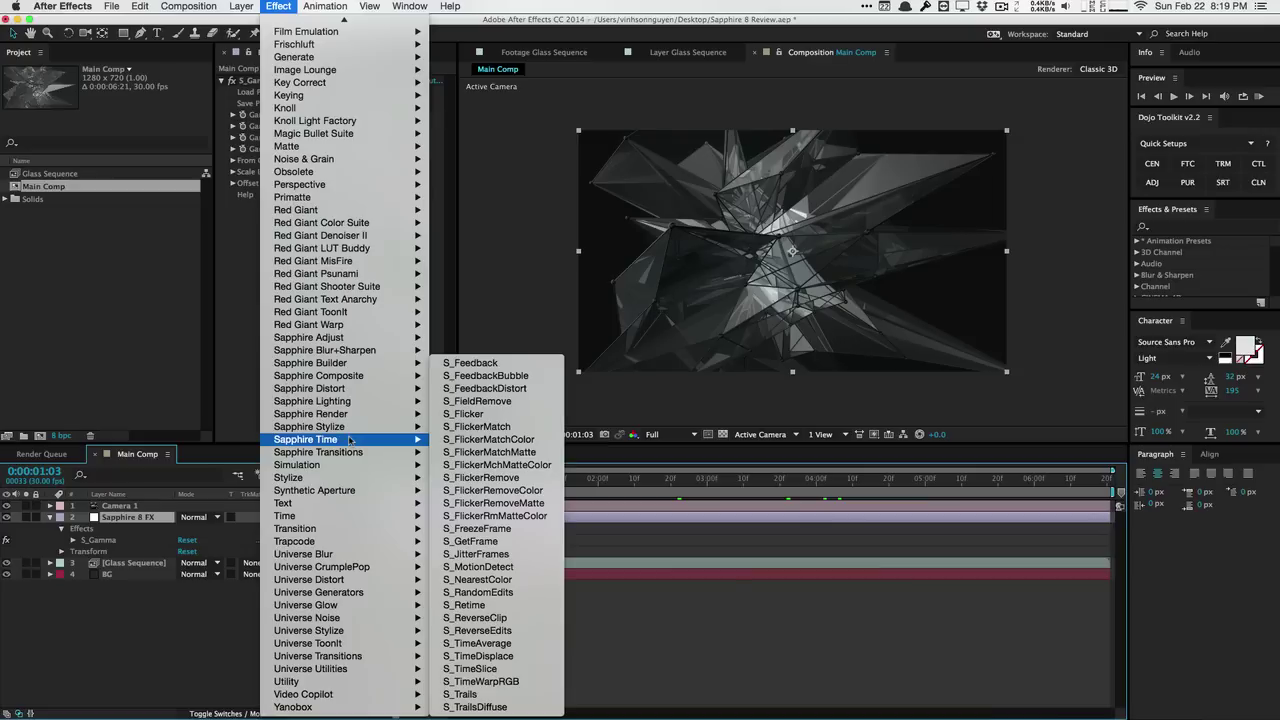
{"action": "key", "text": "Escape"}
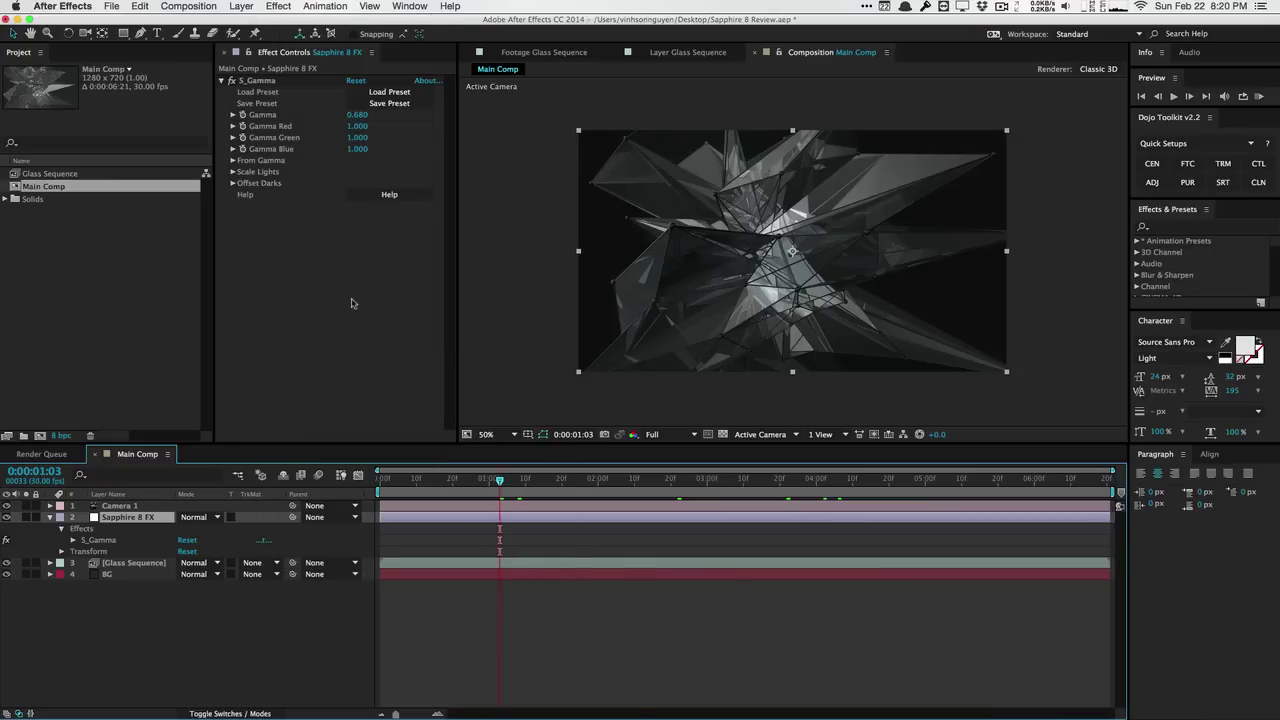